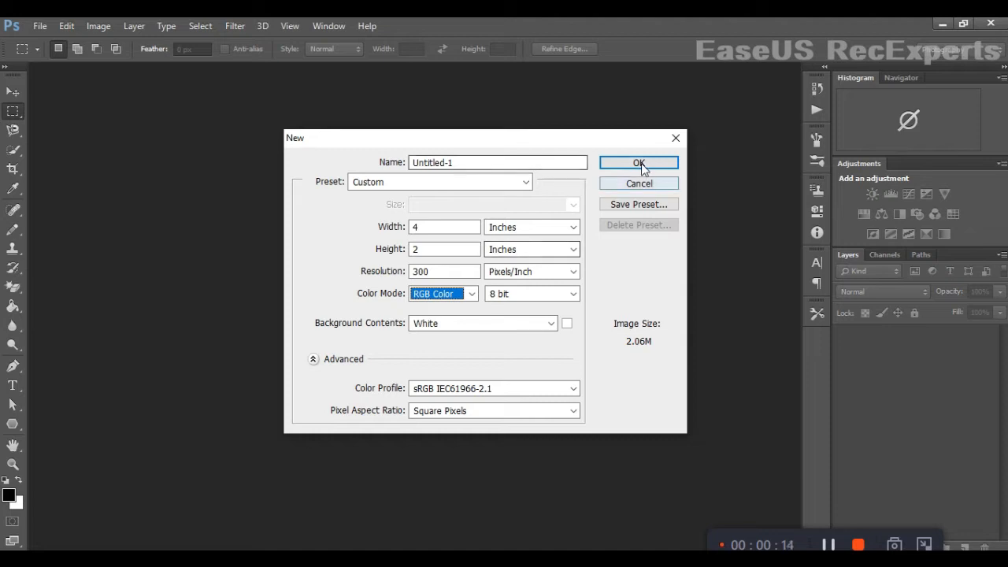
- Create the new 4 × 2 inch, 300 ppi RGB document and dock its window in the workspace
left_click(639, 163)
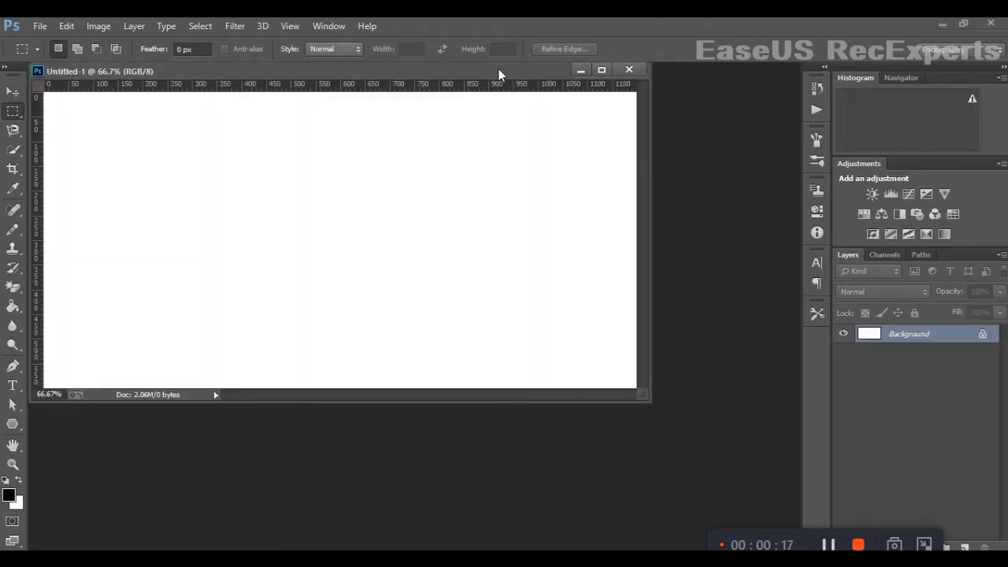
left_click_drag(498, 68, 543, 72)
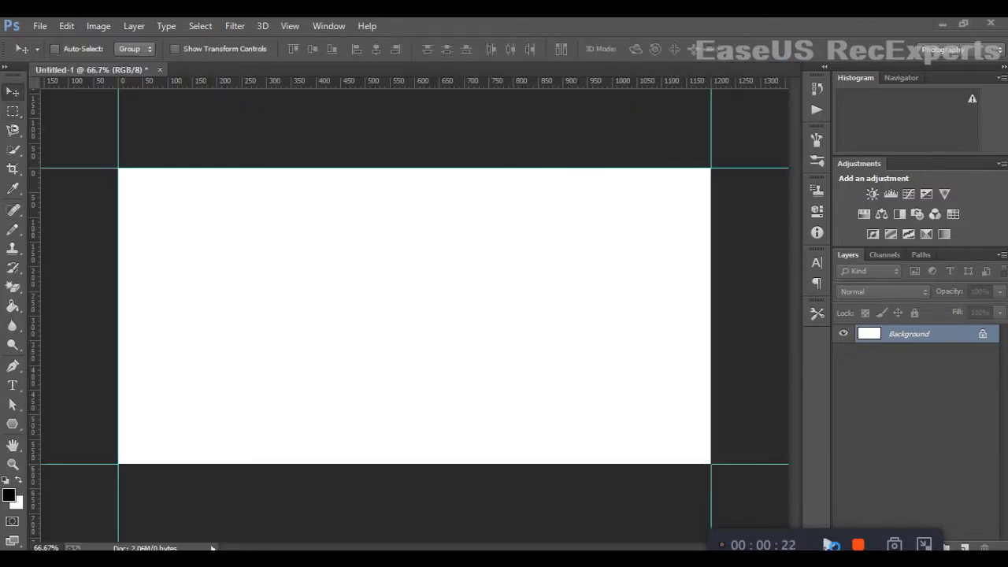
- Draw a thin rectangle about 1200 px wide and 6 px high across the top edge of the canvas
left_click(13, 111)
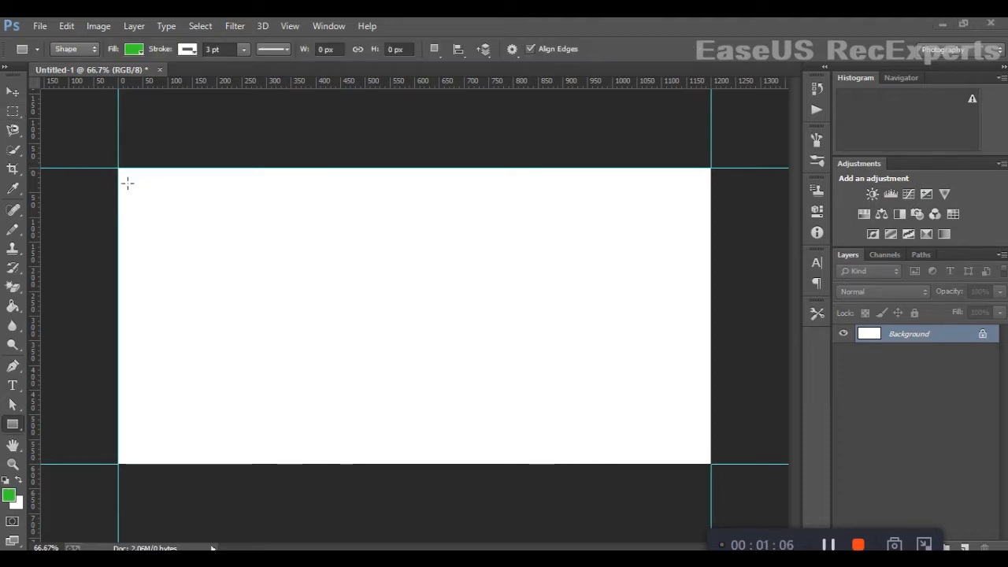
left_click_drag(126, 183, 720, 183)
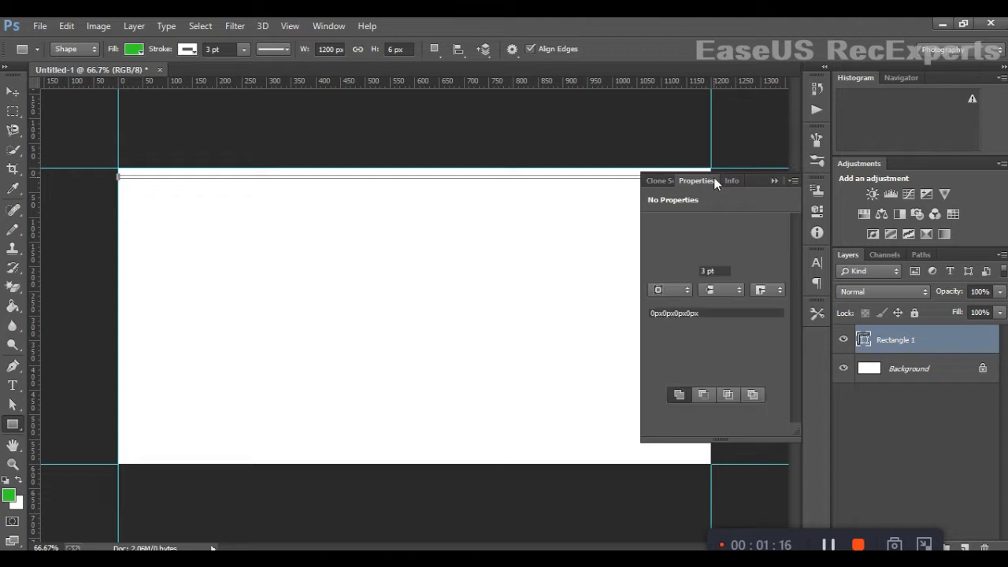
key("ctrl+plus")
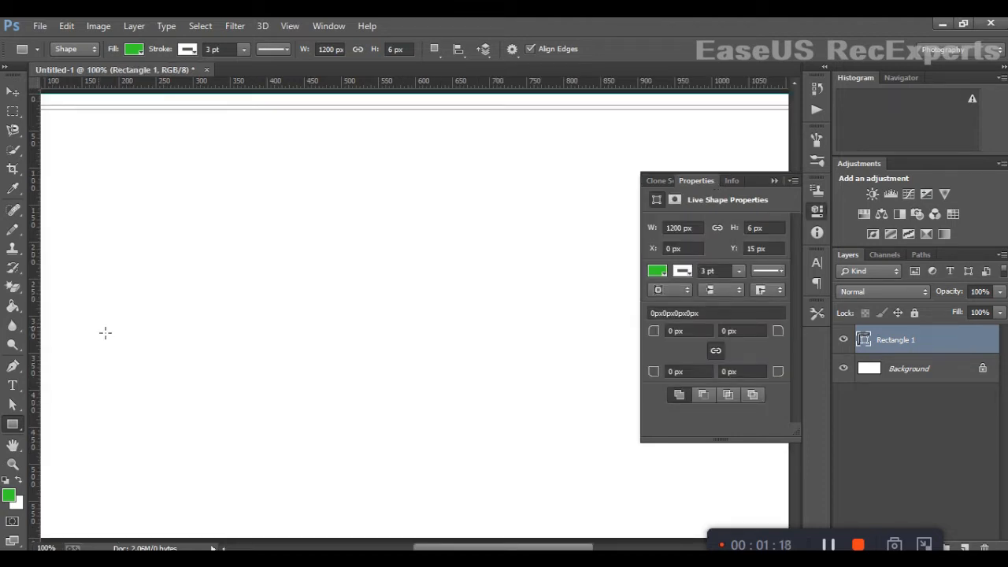
scroll(106, 332, "up", 5)
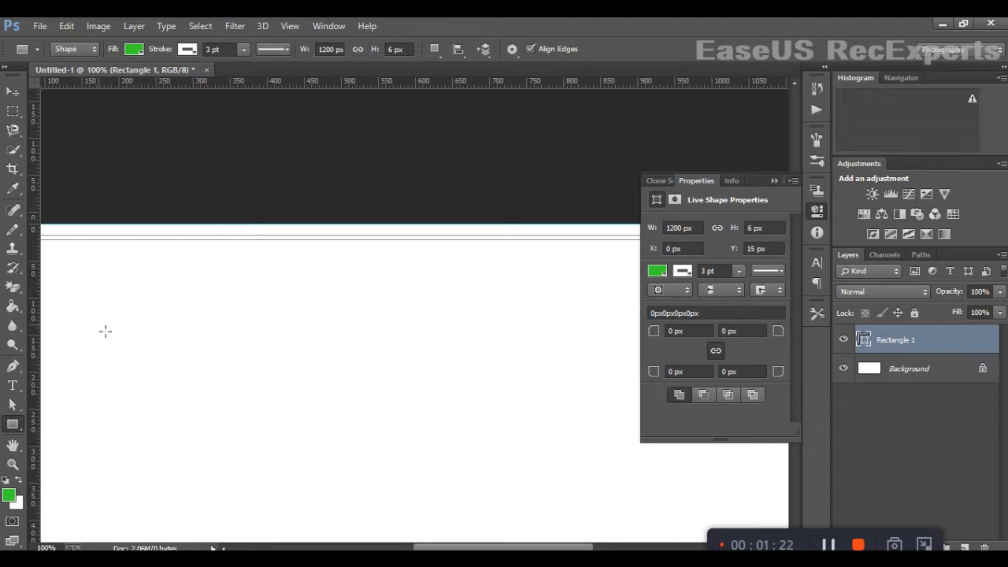
key("ctrl+minus")
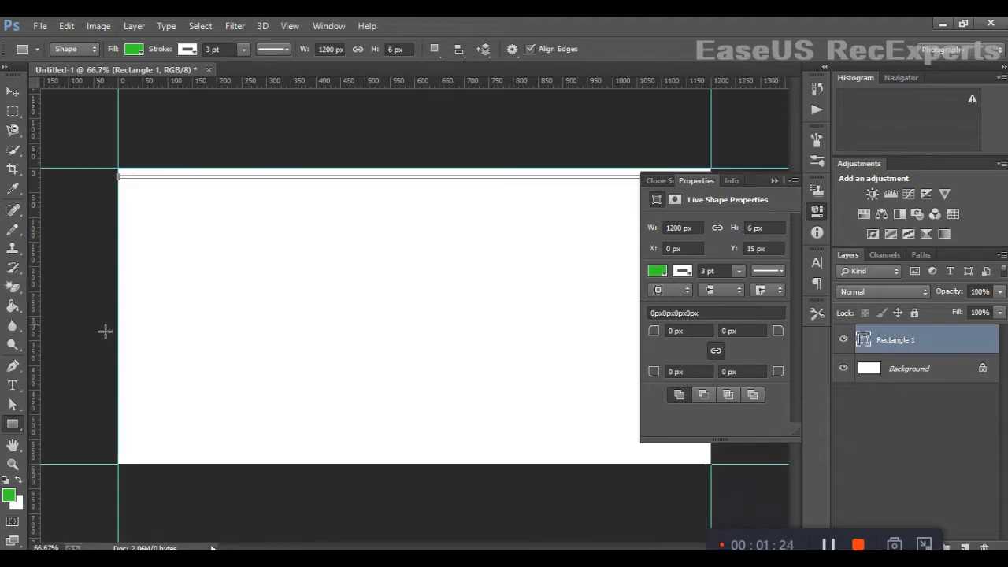
- Remove the stroke from the top bar so it has no outline
left_click(141, 51)
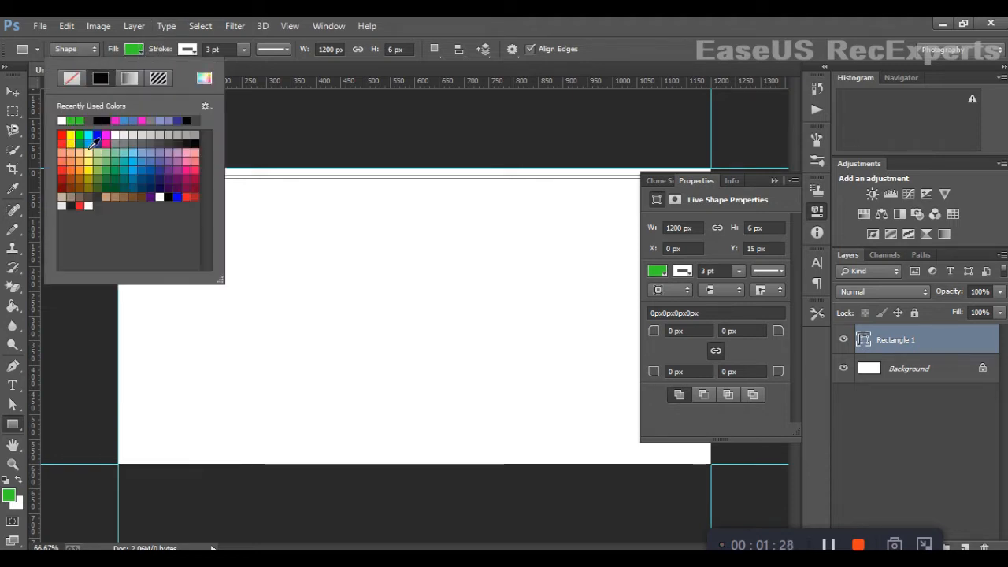
left_click(83, 132)
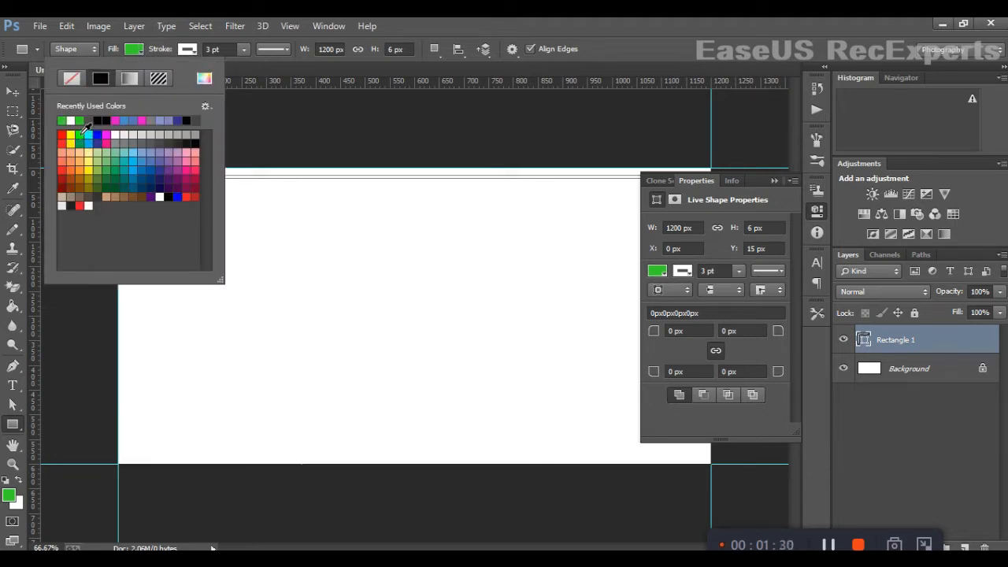
left_click(186, 50)
left_click(187, 50)
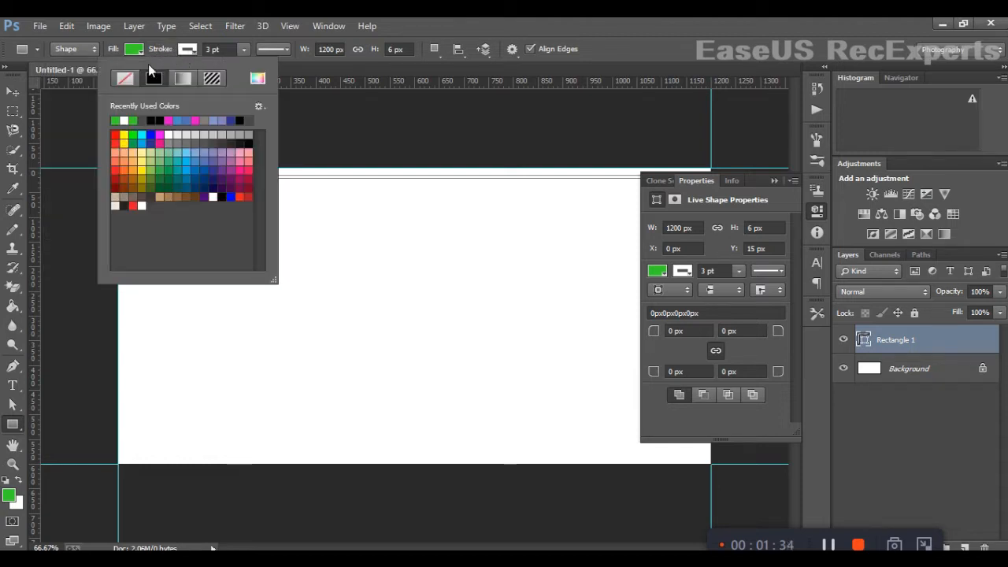
left_click(133, 86)
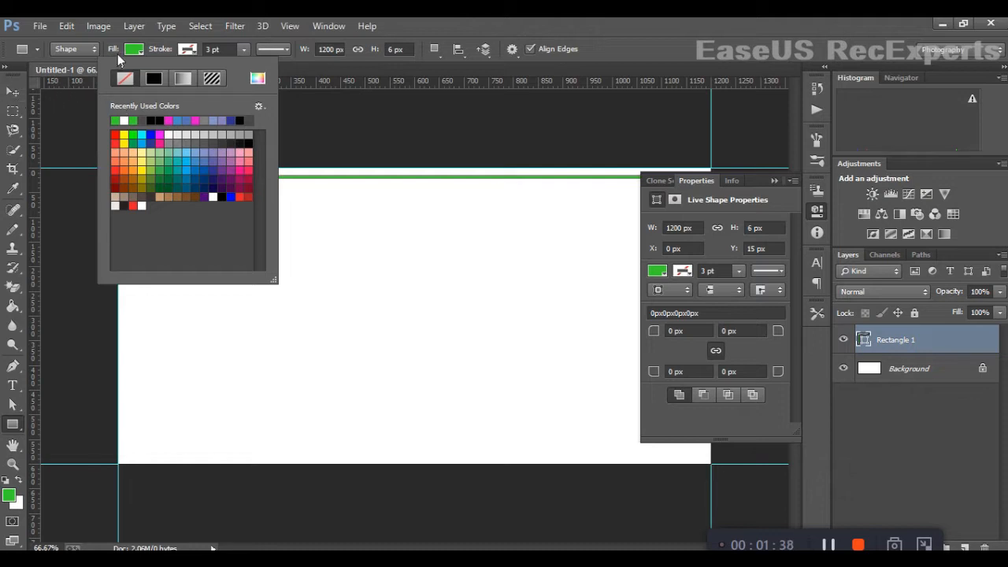
- Set the top bar's fill colour to #35d425 and confirm a 1200 × 6 px rectangle
left_click(141, 52)
left_click(142, 52)
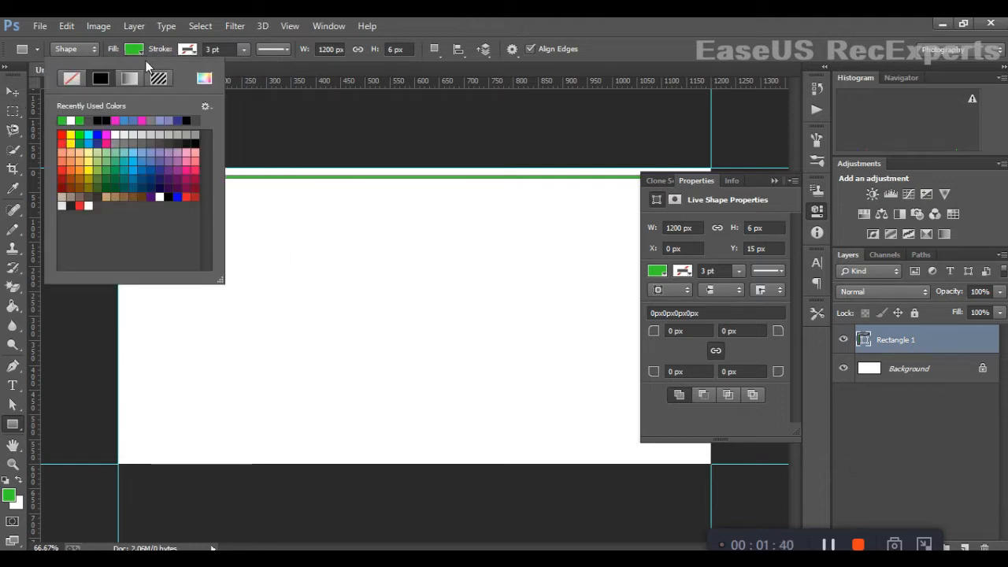
left_click(204, 79)
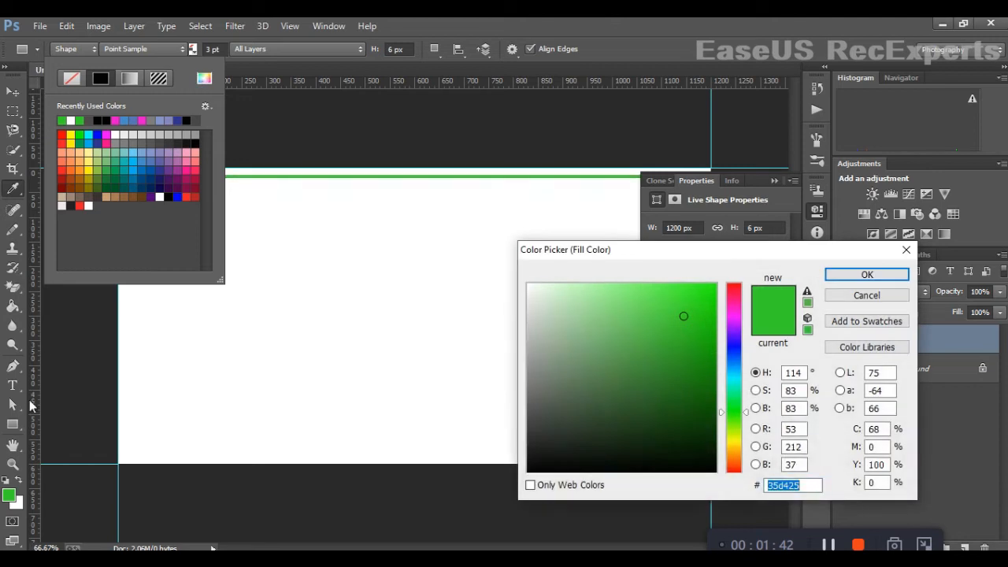
left_click(14, 508)
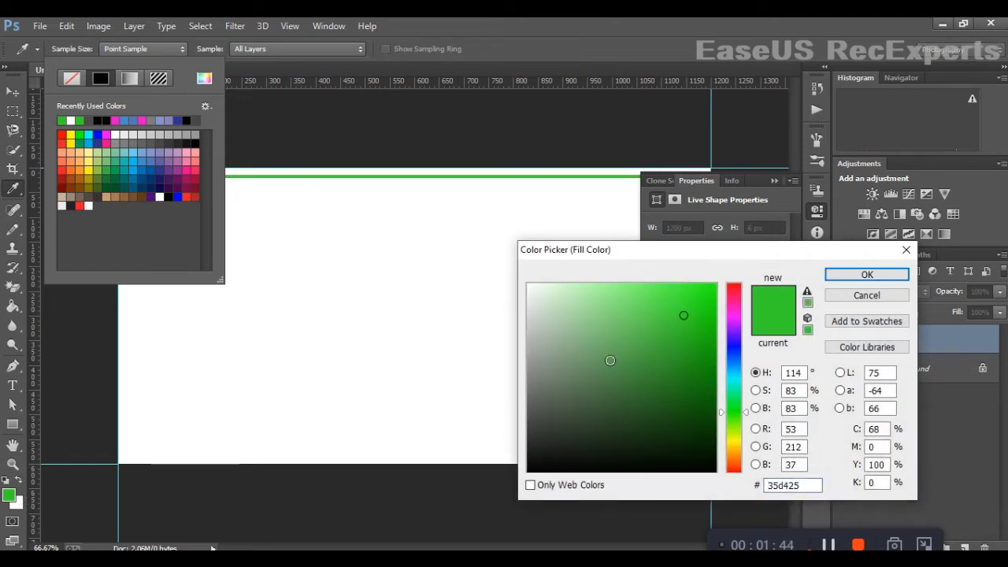
left_click(853, 276)
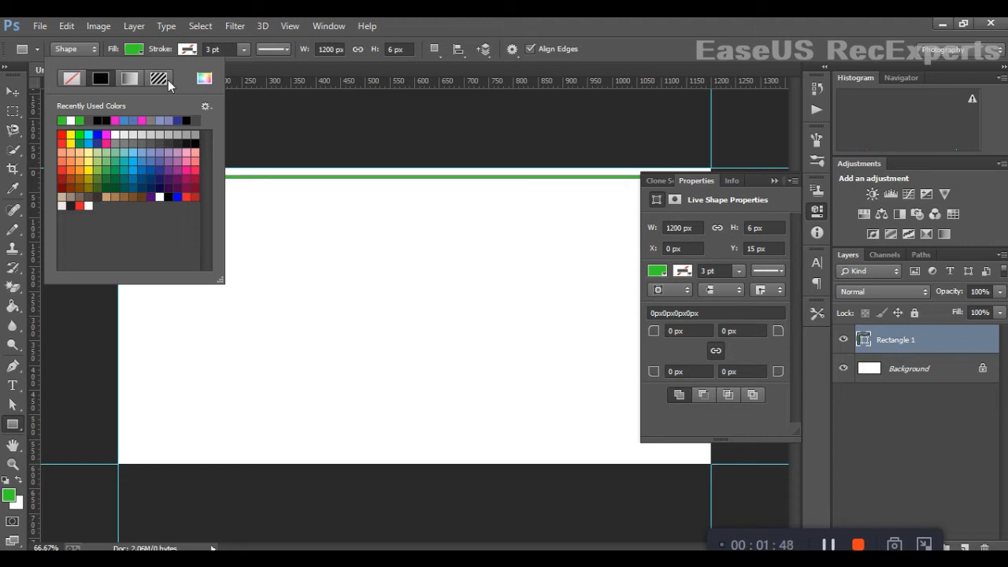
left_click(79, 140)
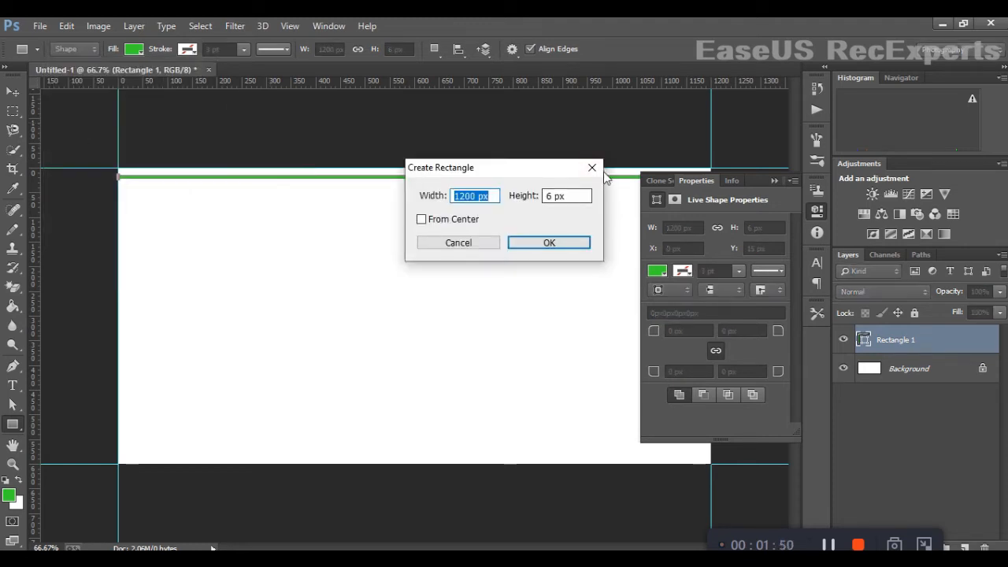
key("Return")
- Duplicate the green bar with the Move tool and place the copy along the bottom edge of the canvas
left_click(12, 94)
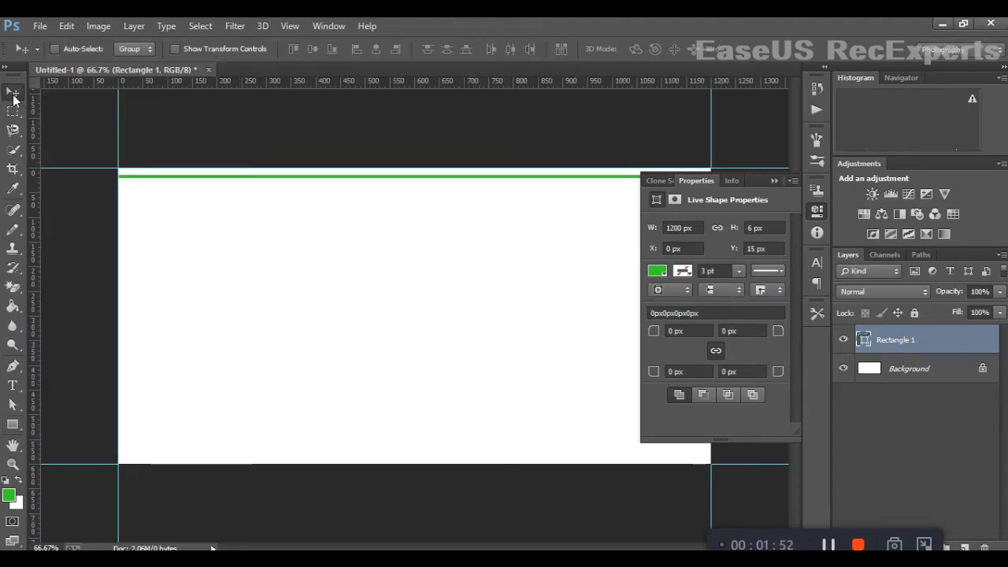
left_click(773, 181)
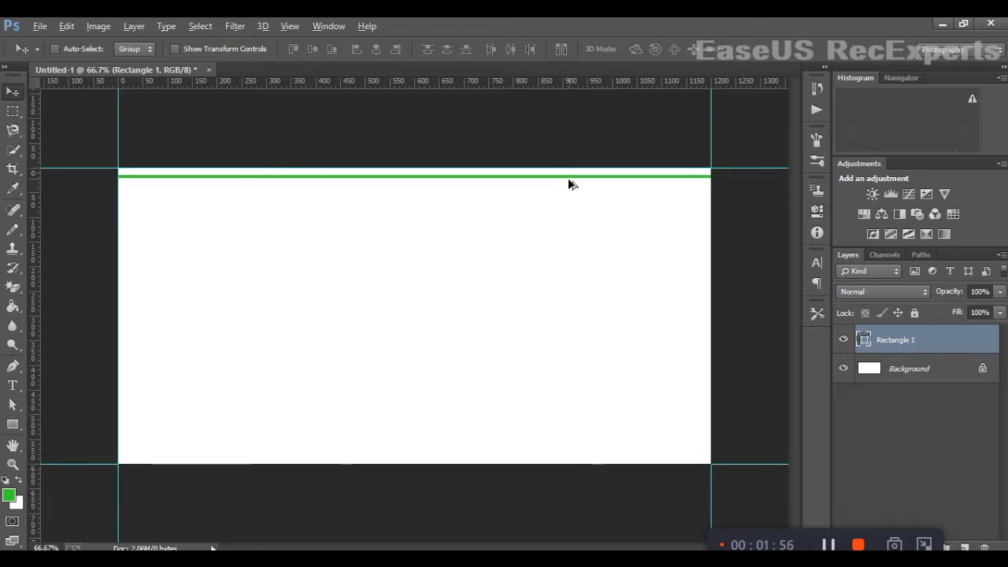
left_click_drag(565, 175, 588, 433)
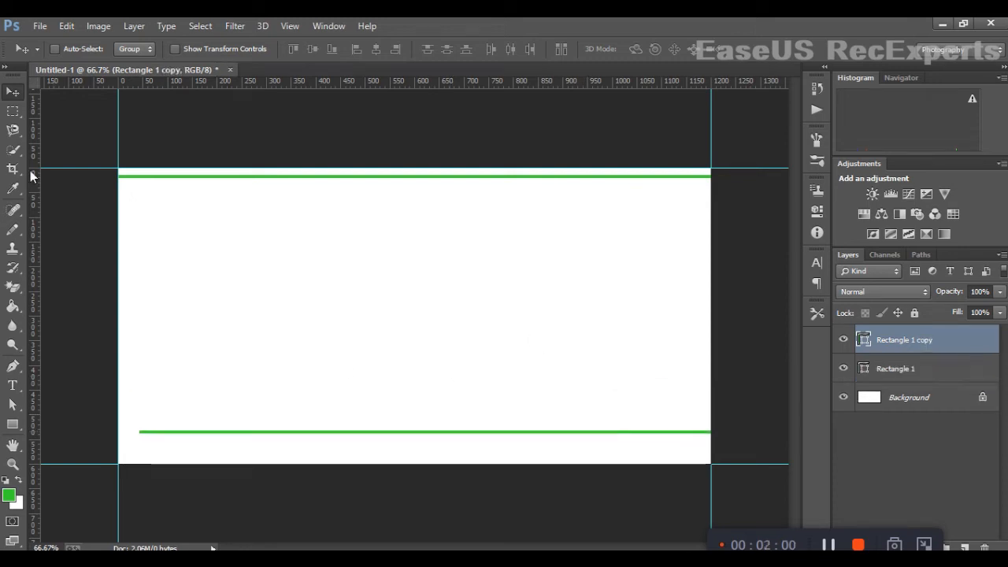
left_click_drag(198, 434, 176, 448)
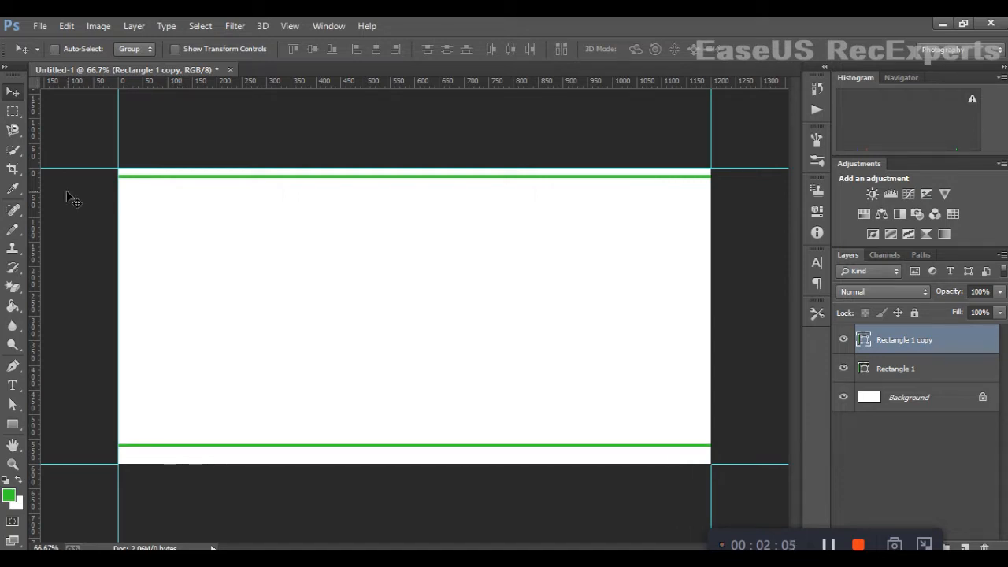
- Marquee-select a small area at the bottom bar and shift it slightly with the Move tool
left_click(12, 111)
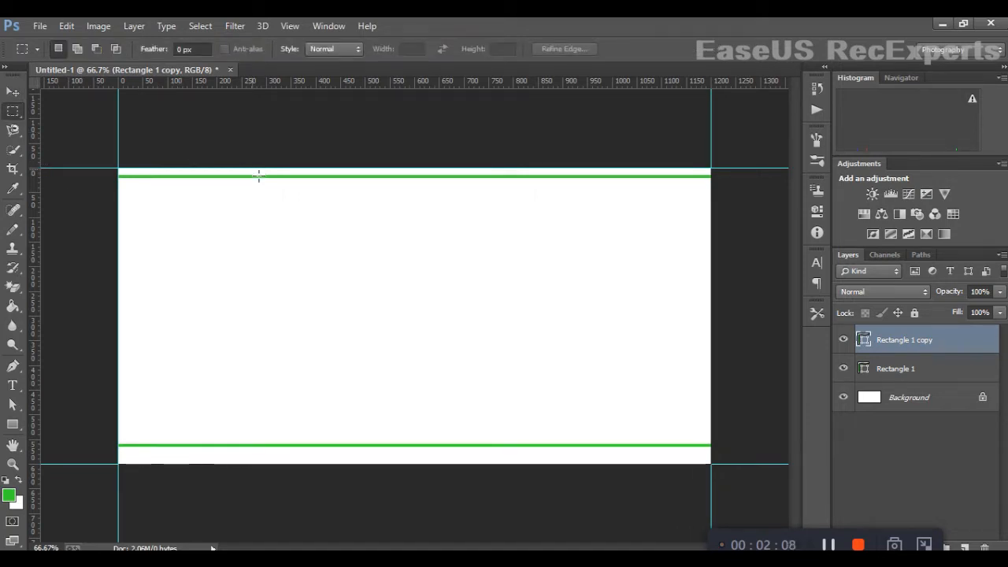
left_click_drag(253, 169, 286, 482)
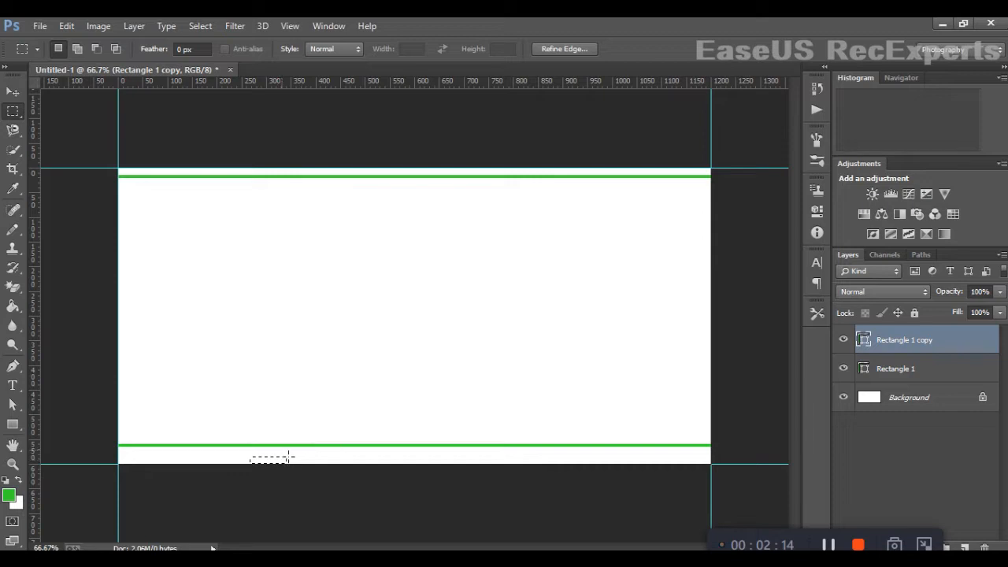
left_click(14, 92)
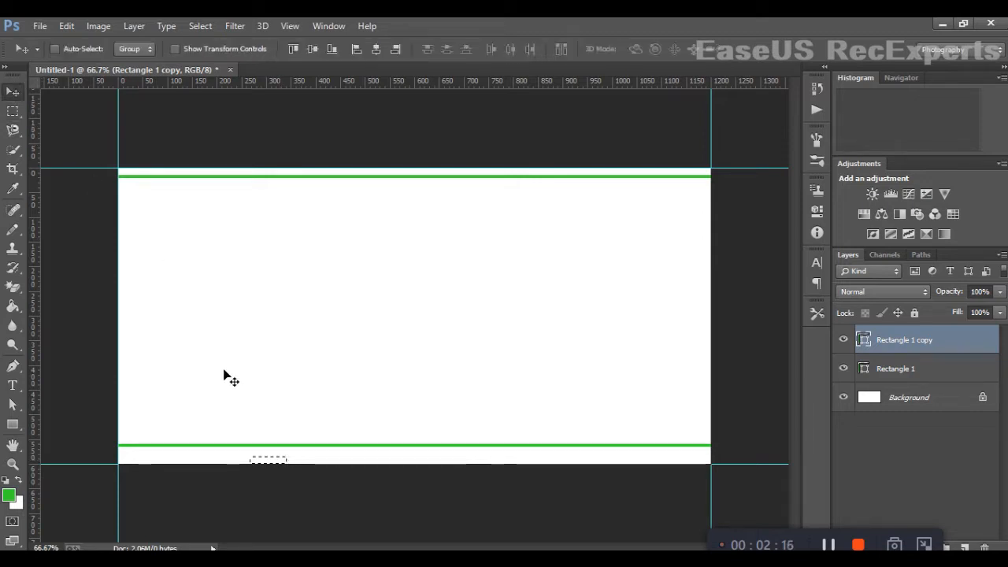
left_click_drag(238, 450, 228, 451)
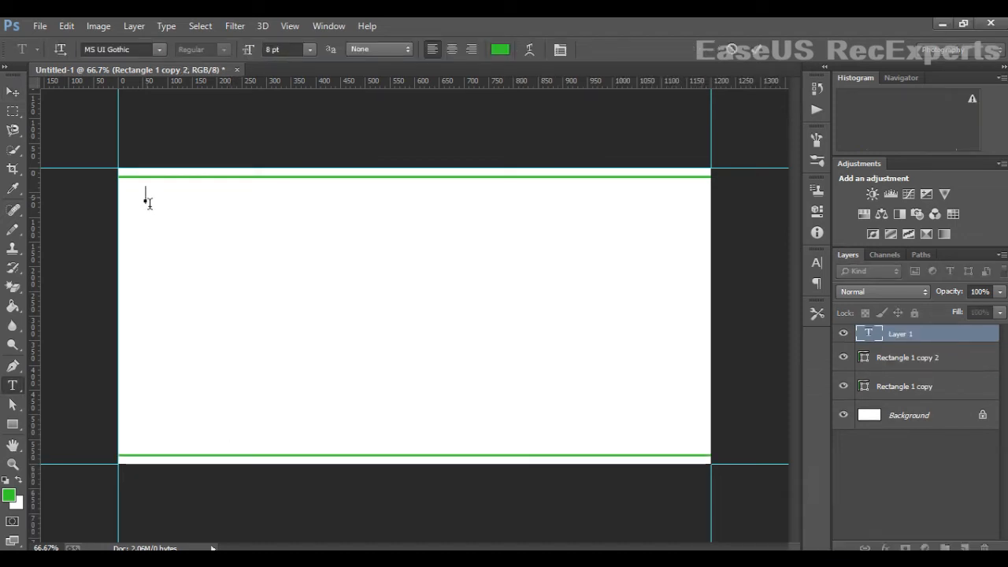
- Type the text 100 CAPSULES near the top-left corner of the label
type("100")
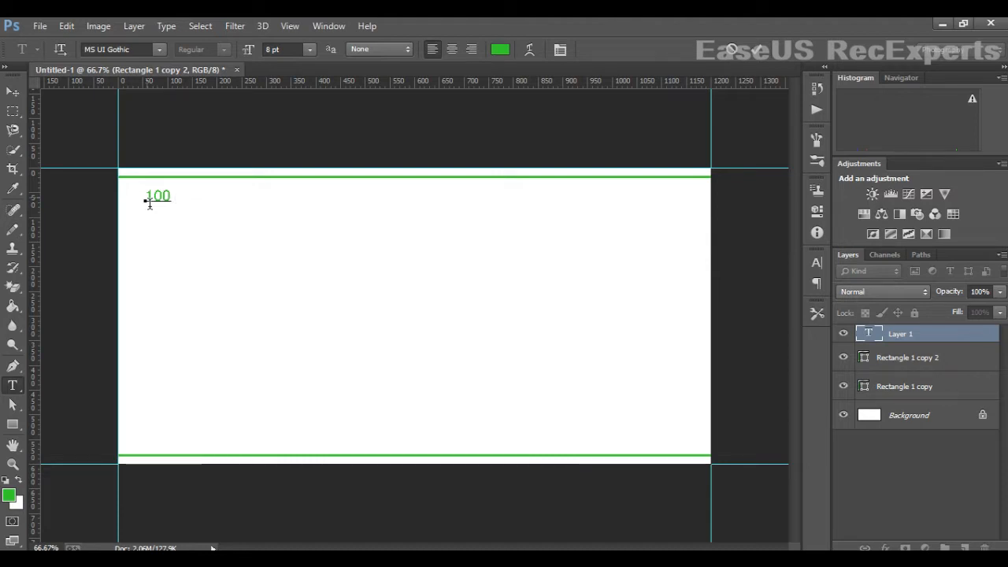
type(" ca")
key("BackSpace")
key("BackSpace")
key("BackSpace")
type("CA")
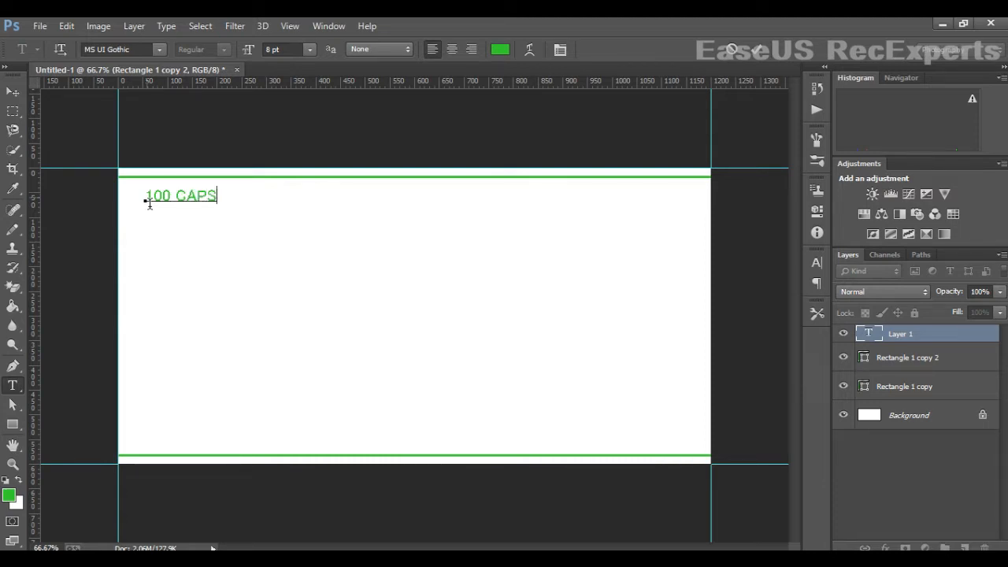
type("PSU")
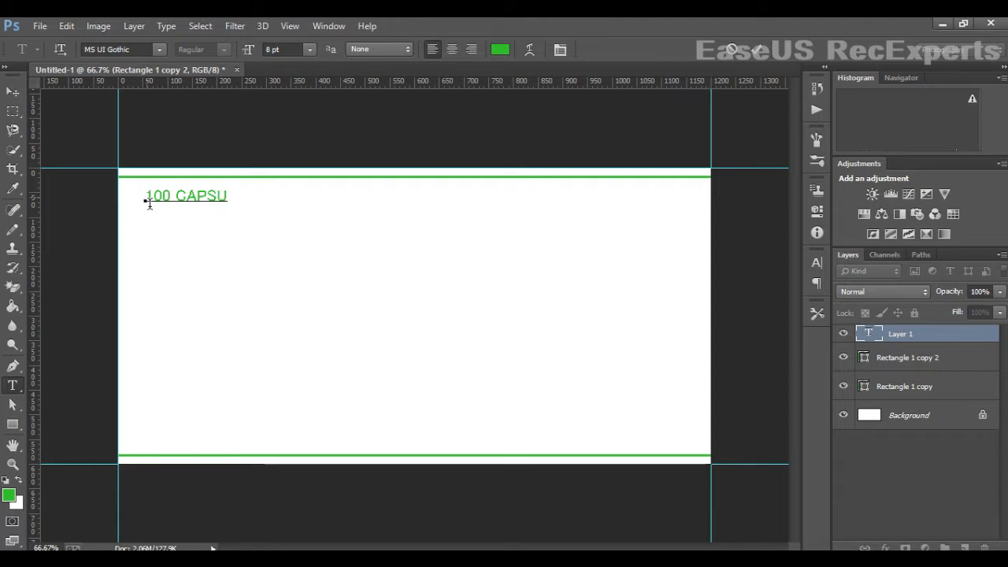
type("LES")
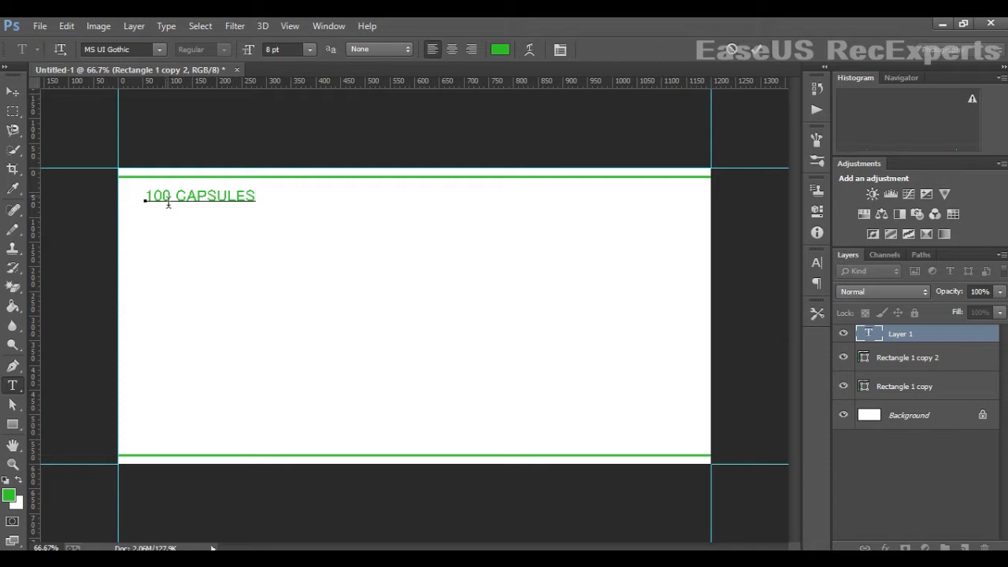
- Select the text and change its colour to near-black #101110
left_click_drag(152, 205, 342, 193)
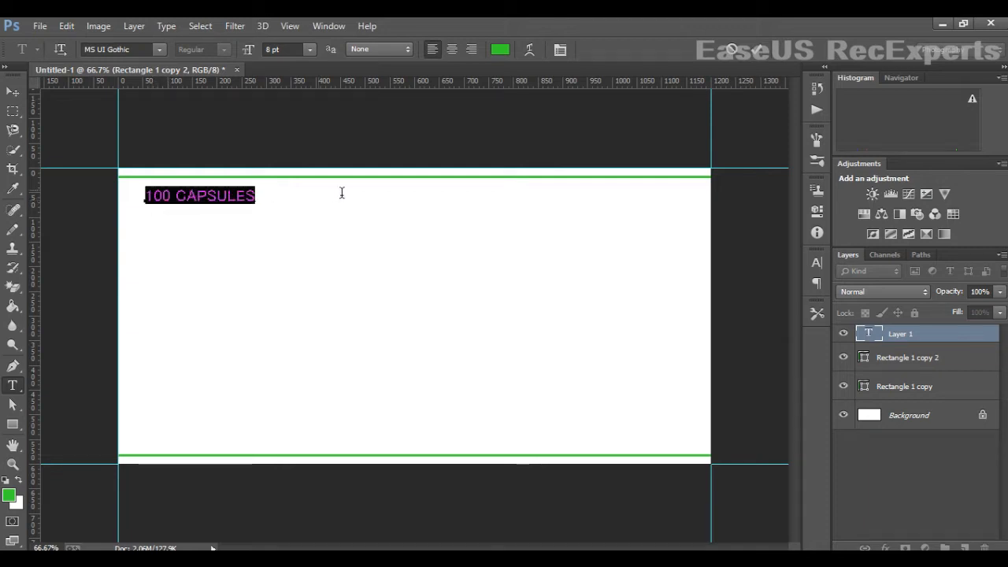
left_click(498, 50)
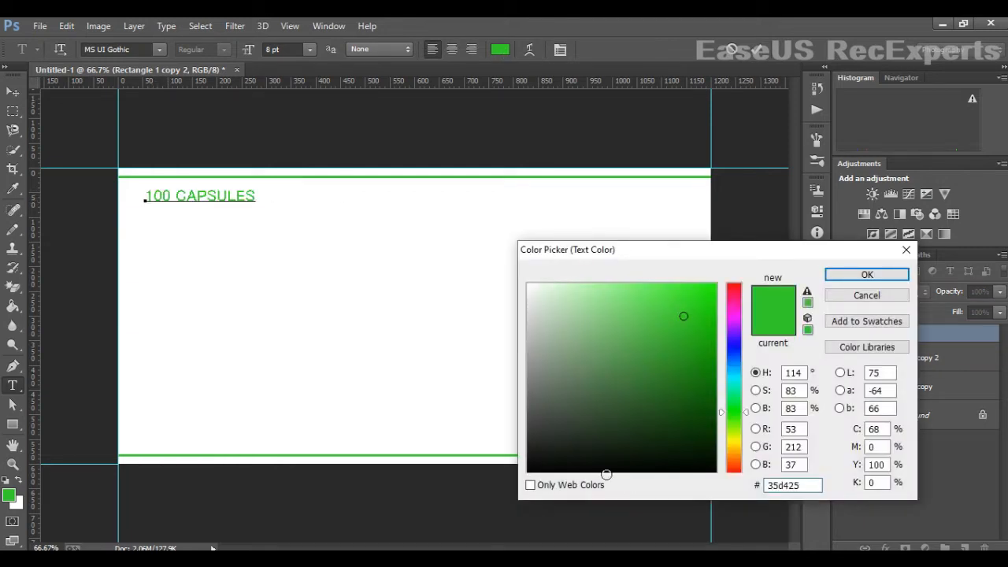
left_click(541, 460)
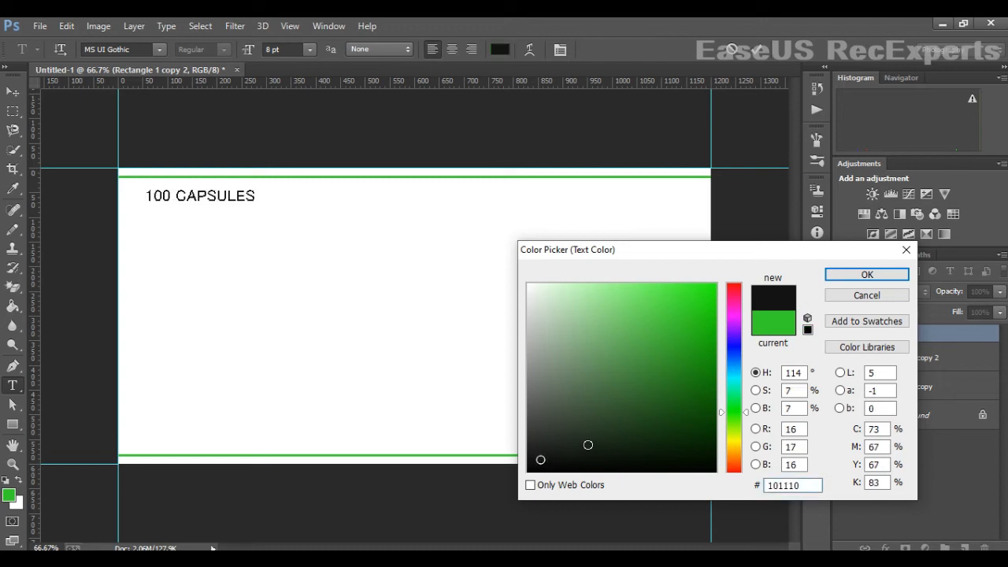
left_click(866, 274)
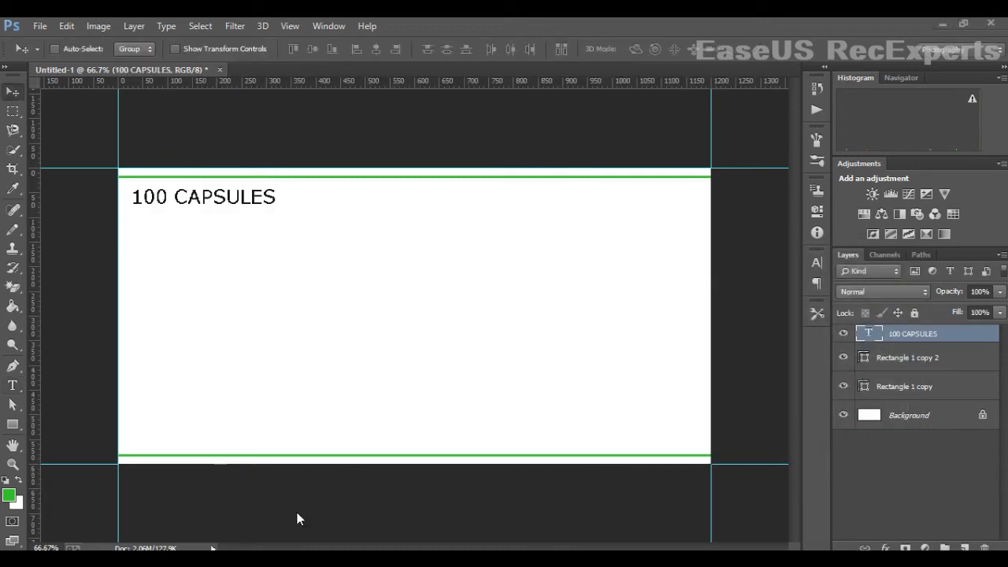
- Switch to the 00p.png logo and drag it onto the label, placing it at the right side
mouse_move(416, 549)
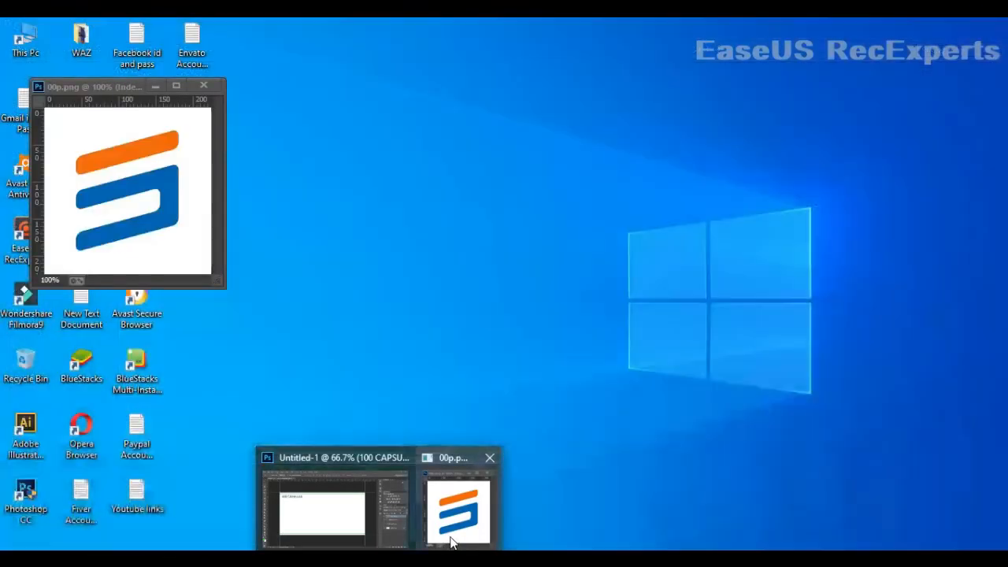
left_click(450, 536)
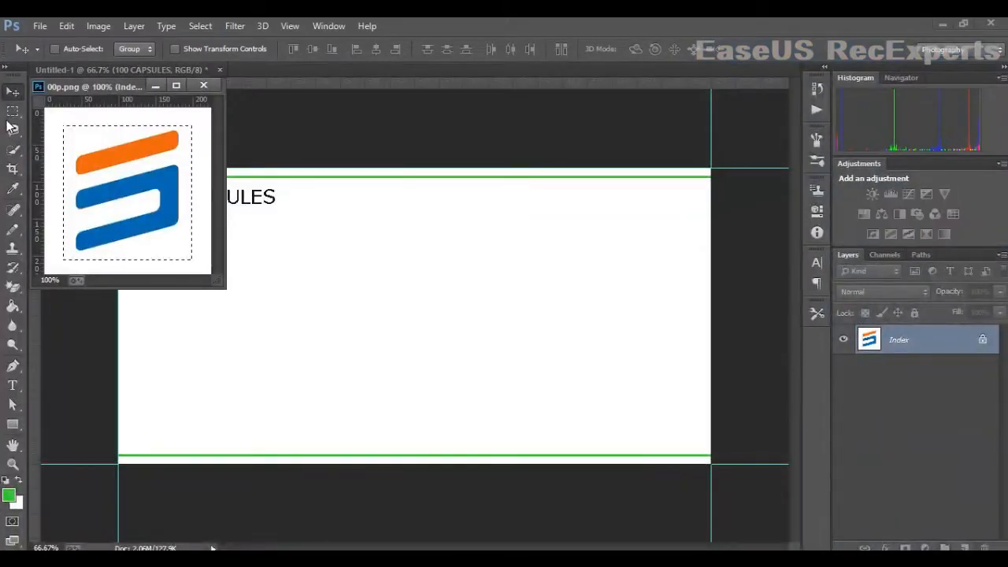
left_click_drag(85, 179, 606, 260)
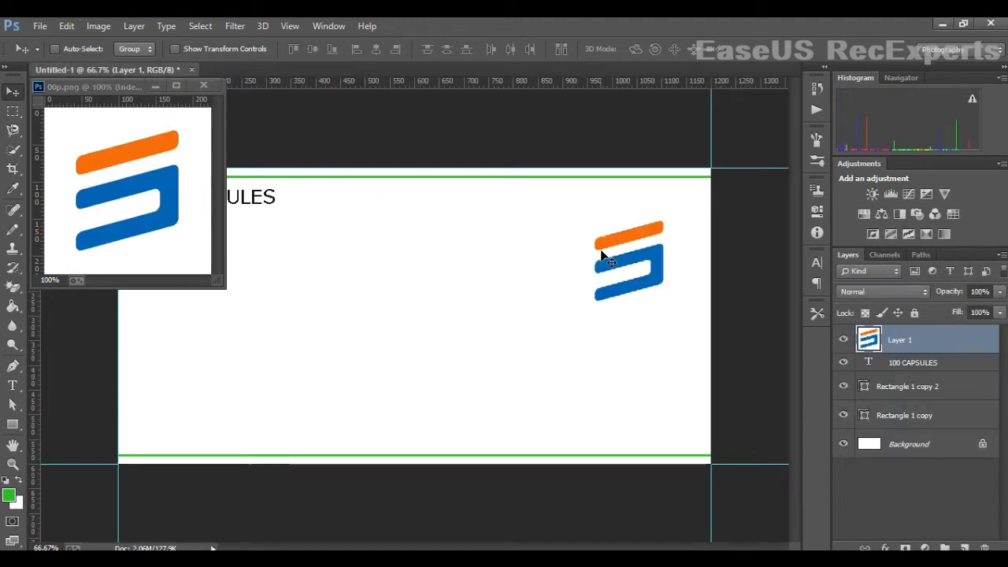
- Close the logo document window and shift the logo slightly on the label, then start a free transform
left_click(157, 86)
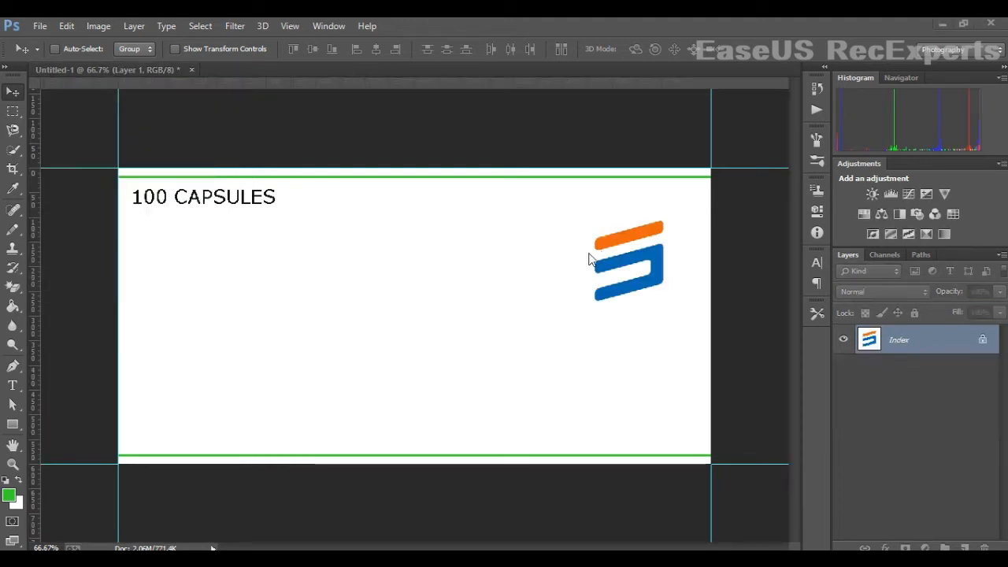
left_click_drag(570, 268, 617, 261)
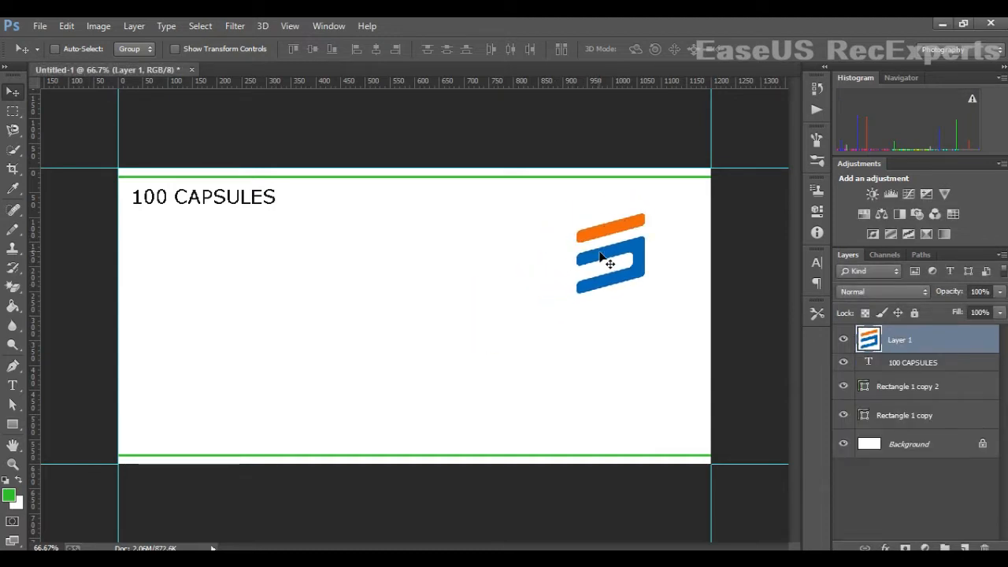
key("ctrl+t")
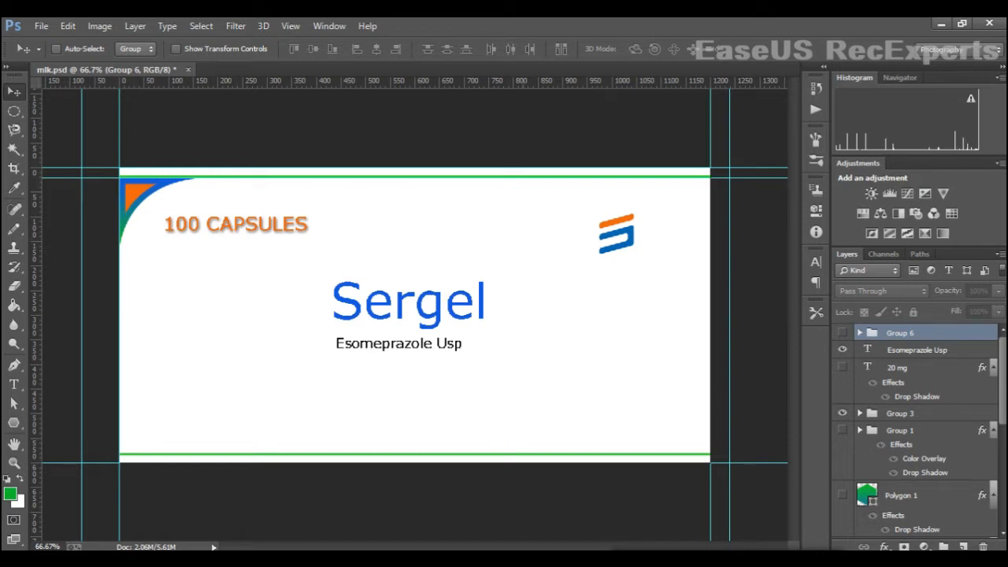
- Select the corner-ornament group and drag duplicates of it onto the middle of the label
left_click(900, 414)
scroll(900, 413, "down", 1)
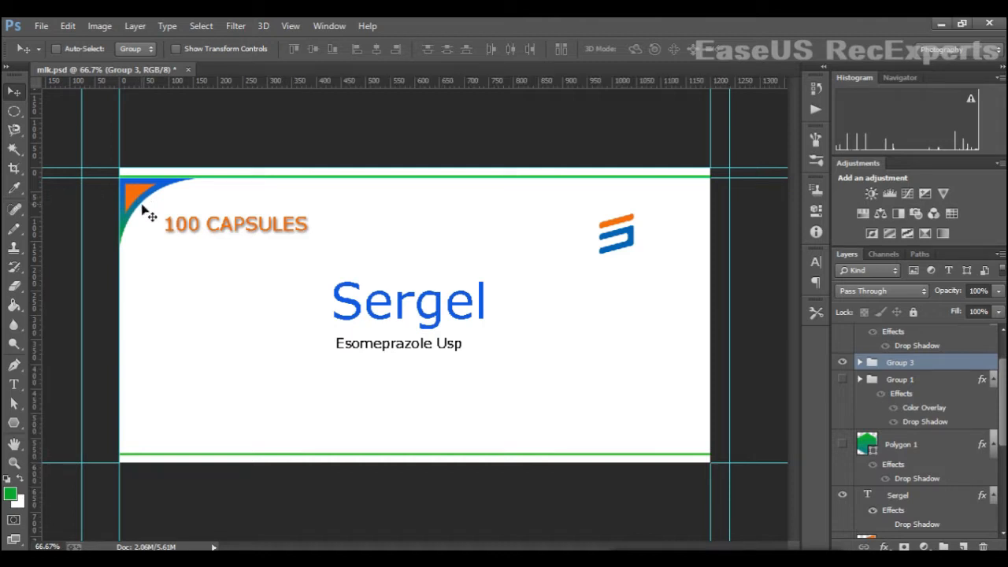
left_click_drag(135, 201, 498, 366)
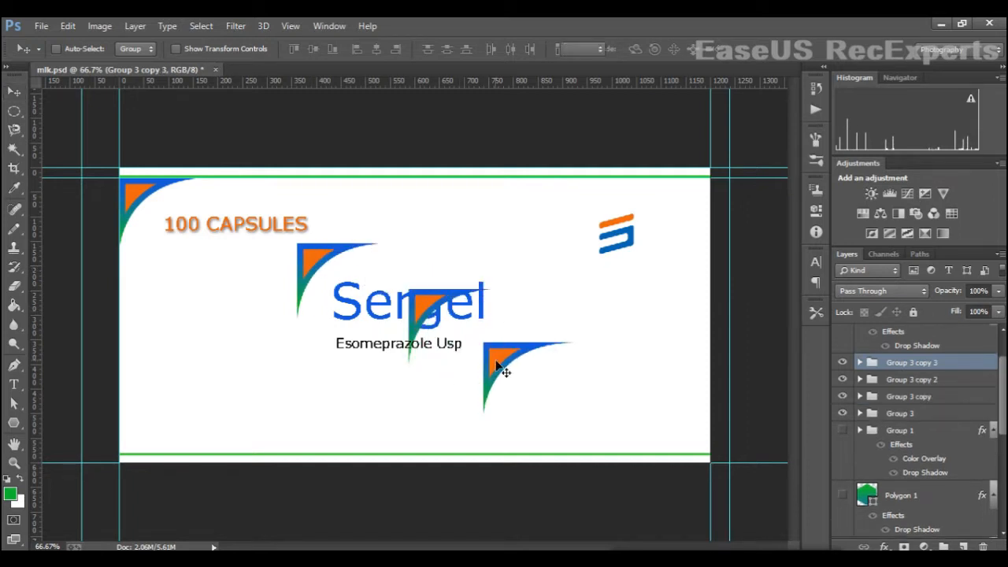
- Rotate one ornament copy 180° and place it in the bottom-right corner of the label
key("ctrl+t")
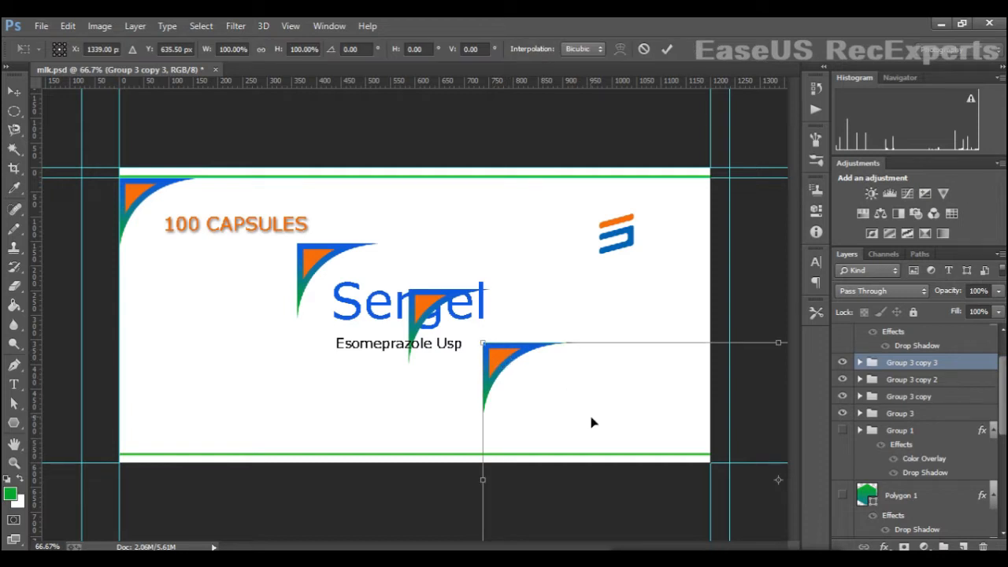
left_click_drag(593, 423, 289, 440)
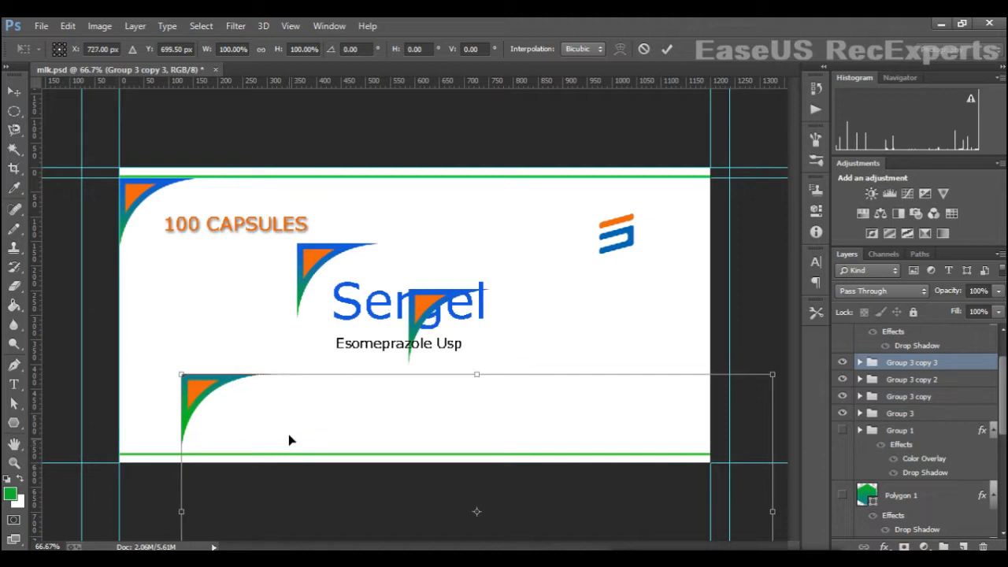
right_click(289, 441)
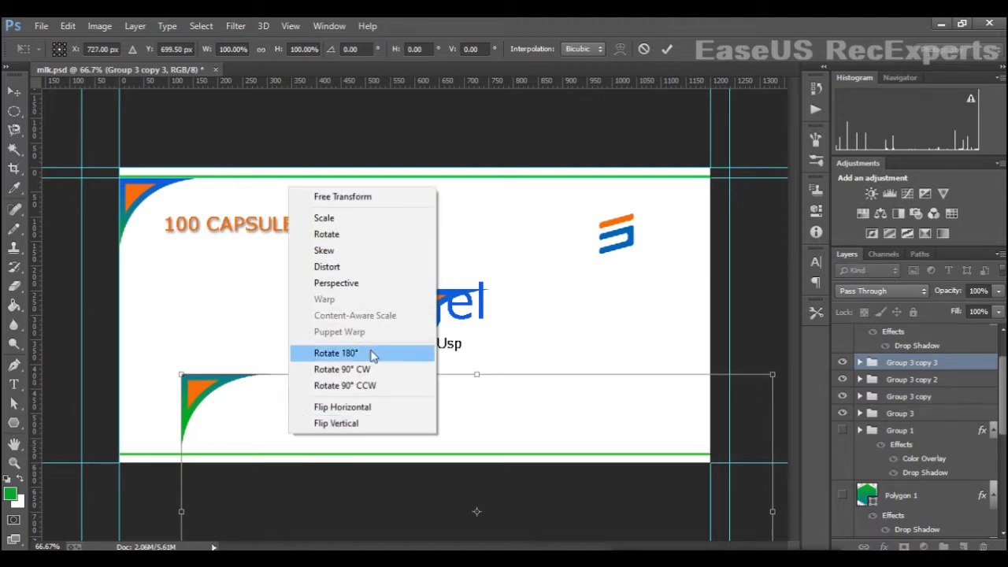
left_click(373, 353)
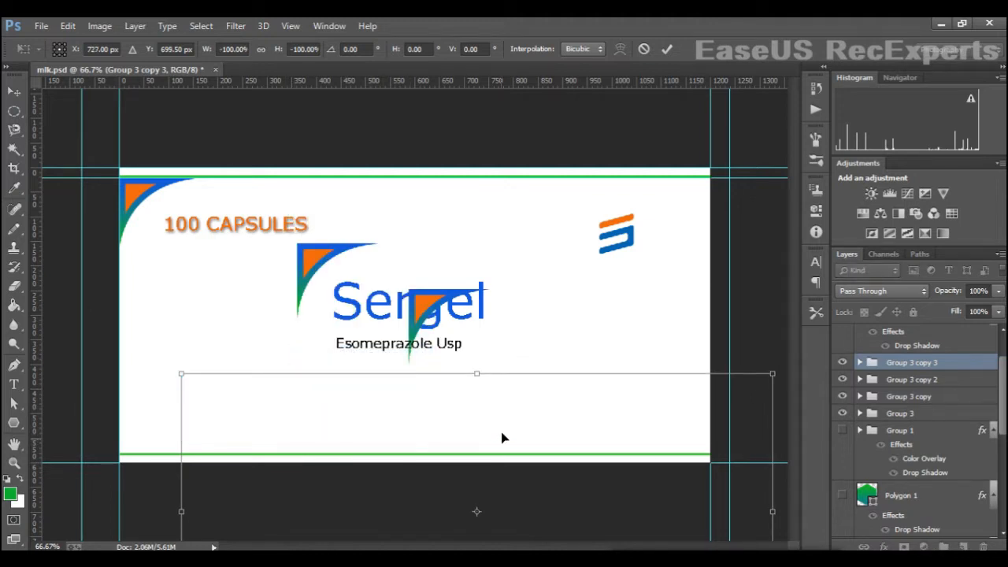
left_click_drag(504, 438, 475, 401)
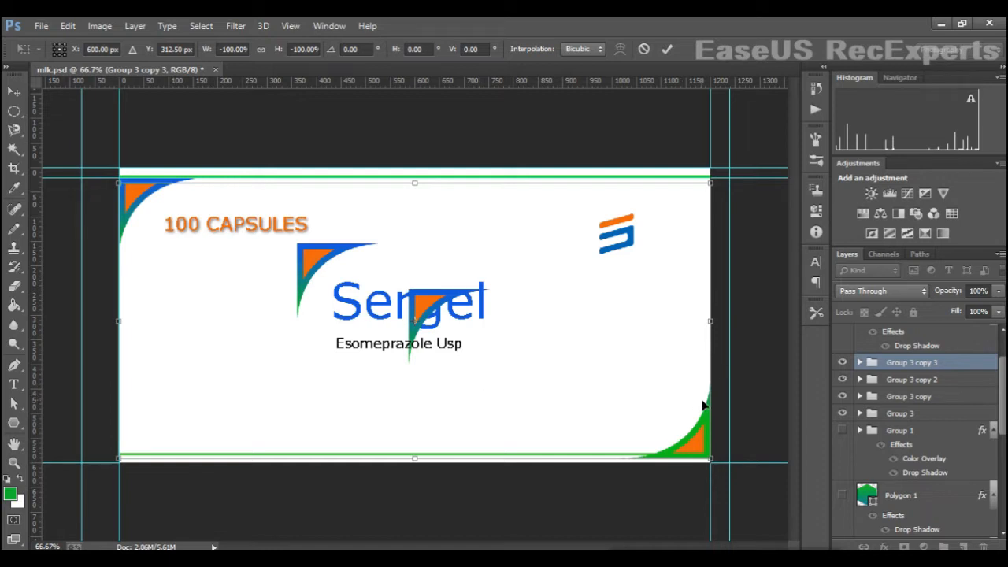
key("Return")
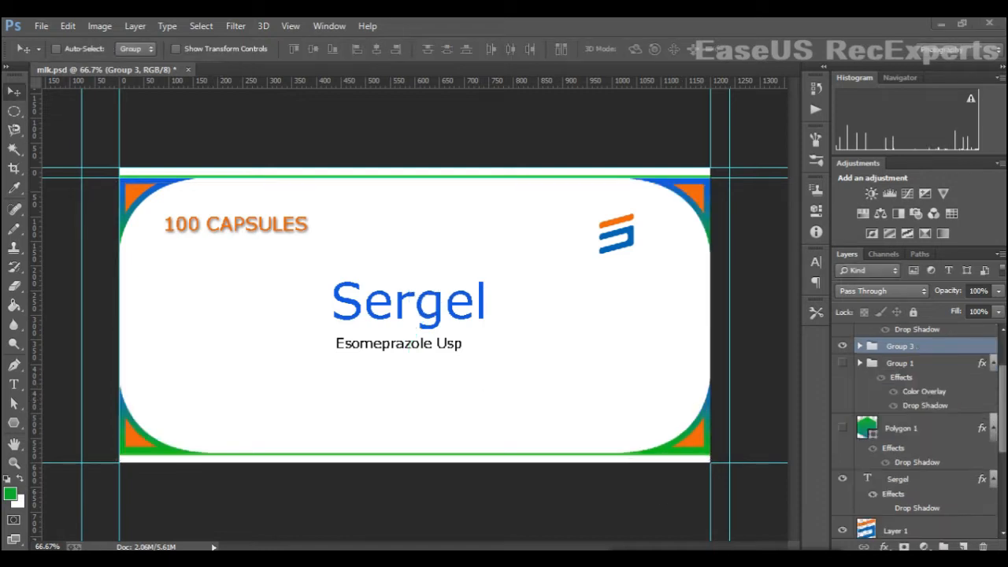
- Add a drop shadow to the Sergel title text layer through its layer style
left_click(898, 483)
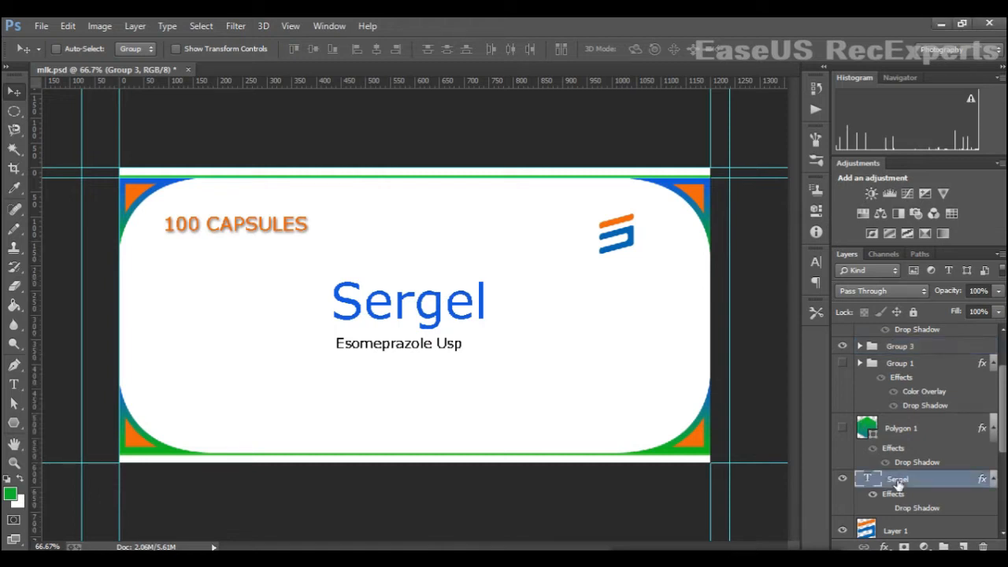
right_click(896, 482)
left_click(733, 37)
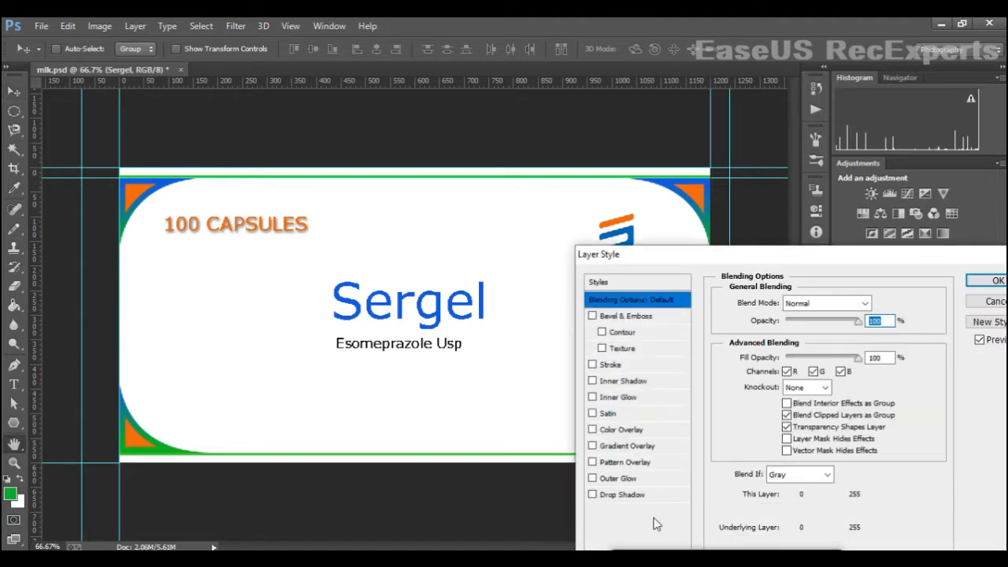
left_click(592, 494)
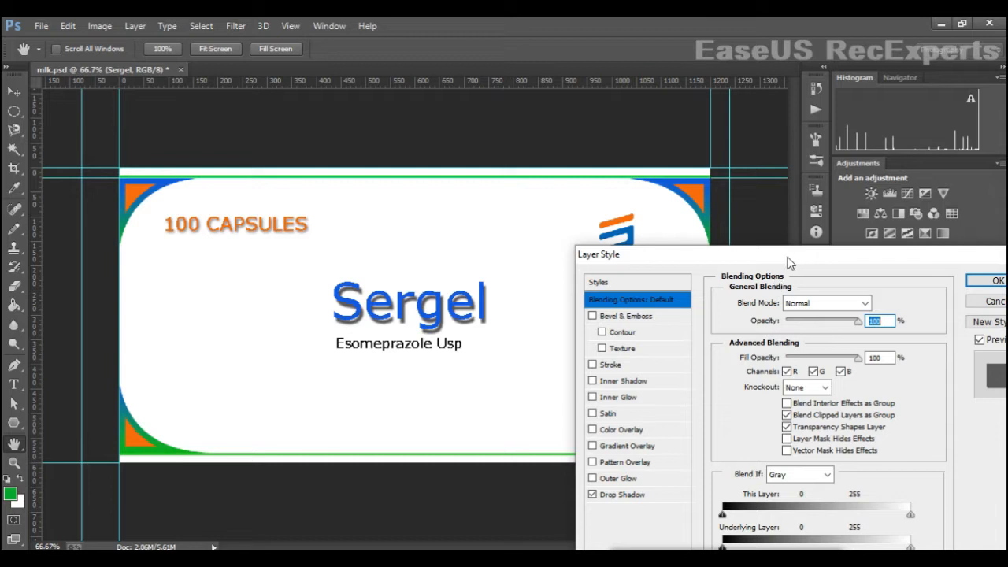
left_click_drag(790, 262, 702, 252)
left_click(908, 271)
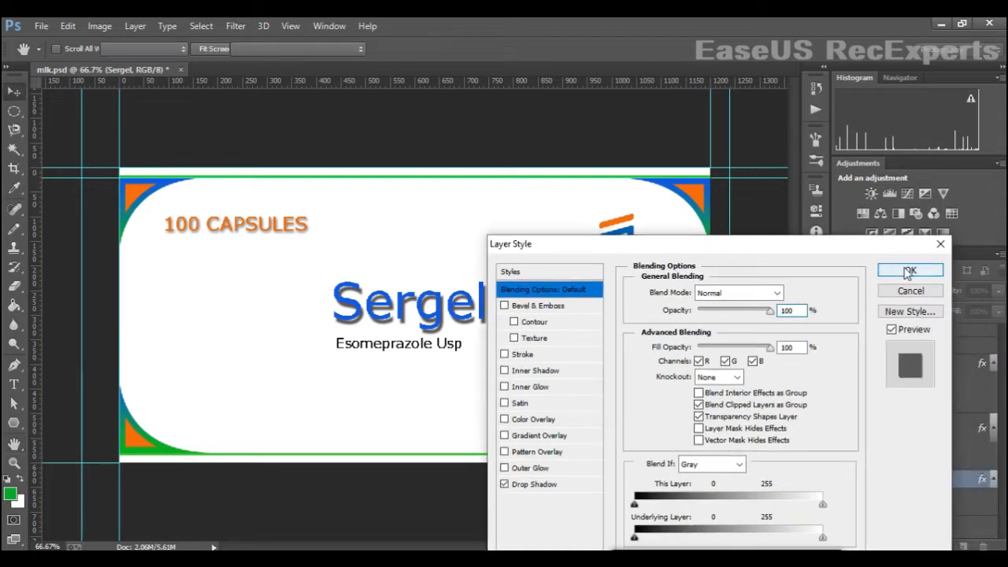
- Draw a hexagon with the Polygon tool and give it a gradient fill from the presets
left_click(14, 423)
left_click_drag(201, 287, 204, 331)
left_click(140, 50)
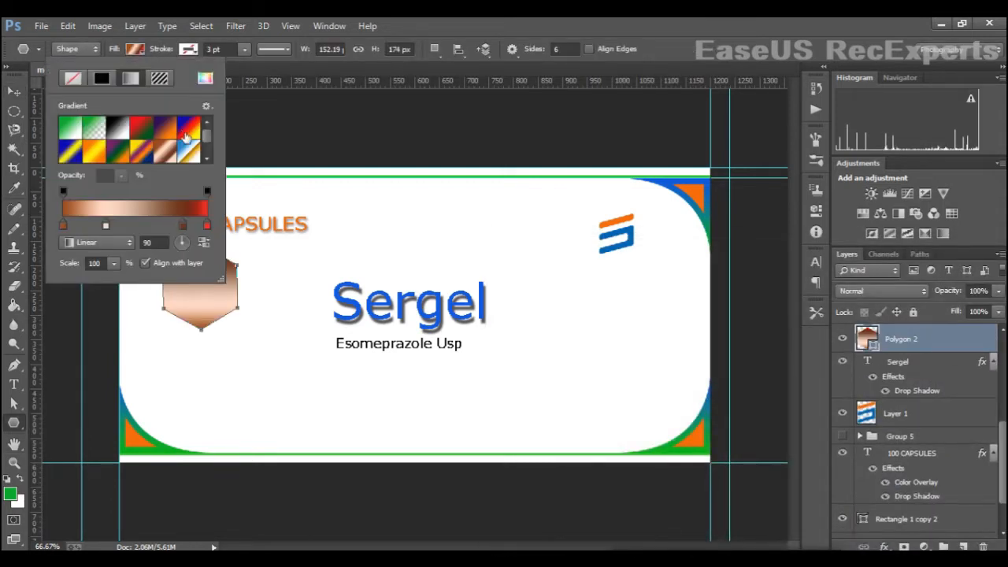
left_click(119, 131)
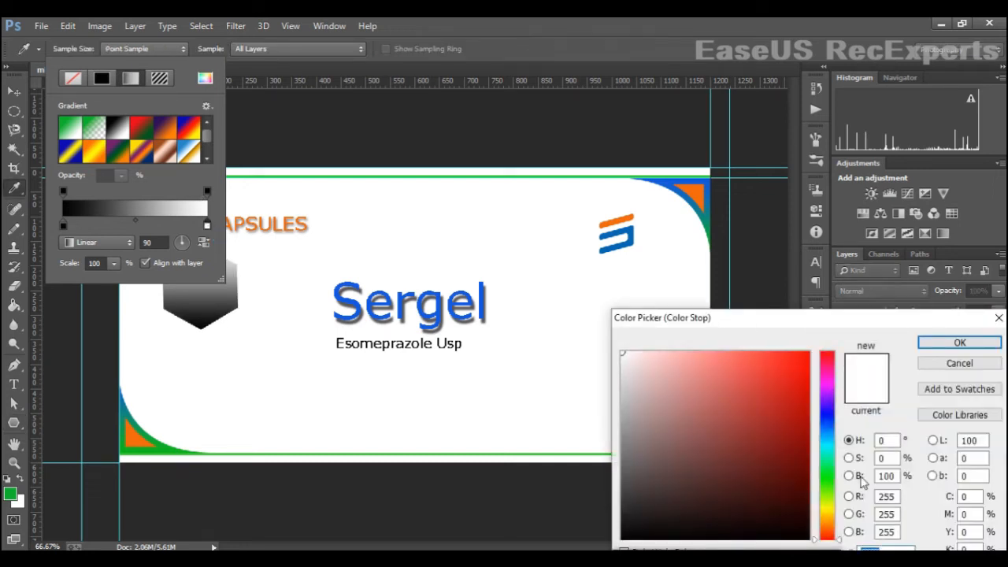
- Set the gradient's right colour stop to bright green (R42 G255 B0)
left_click(833, 482)
left_click_drag(803, 411, 852, 335)
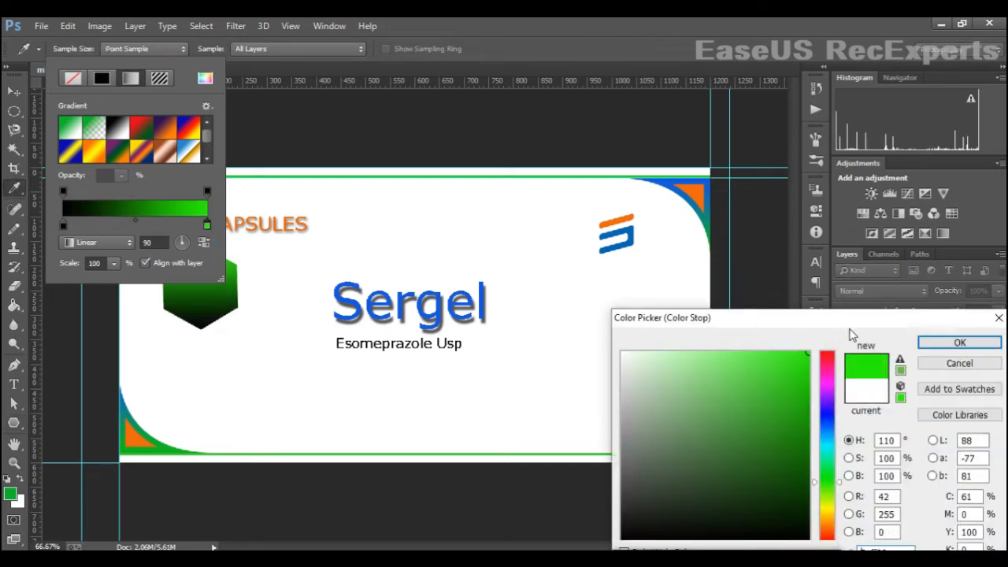
left_click(945, 343)
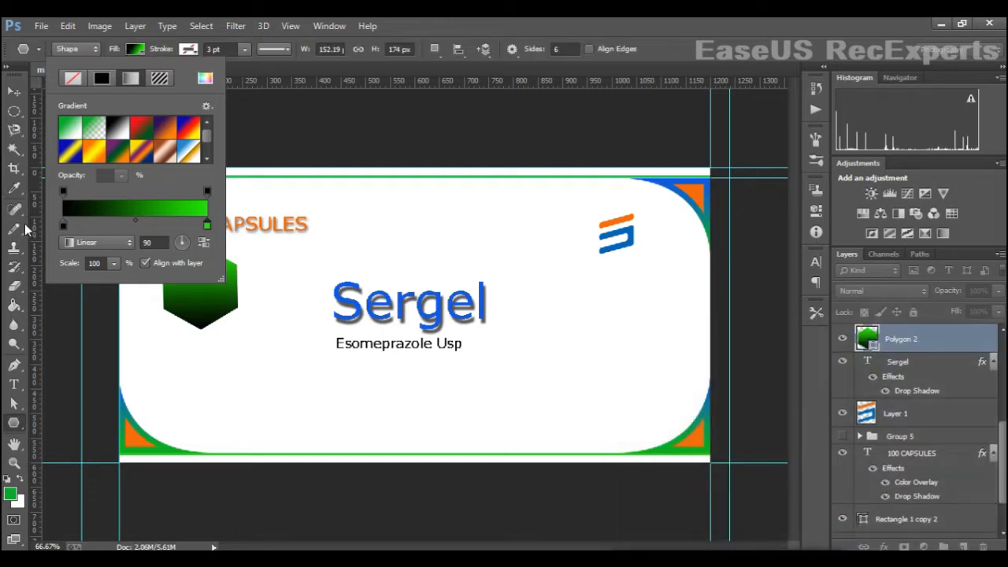
- Set the gradient's left colour stop to the blue sampled from the Sergel text
double_click(63, 225)
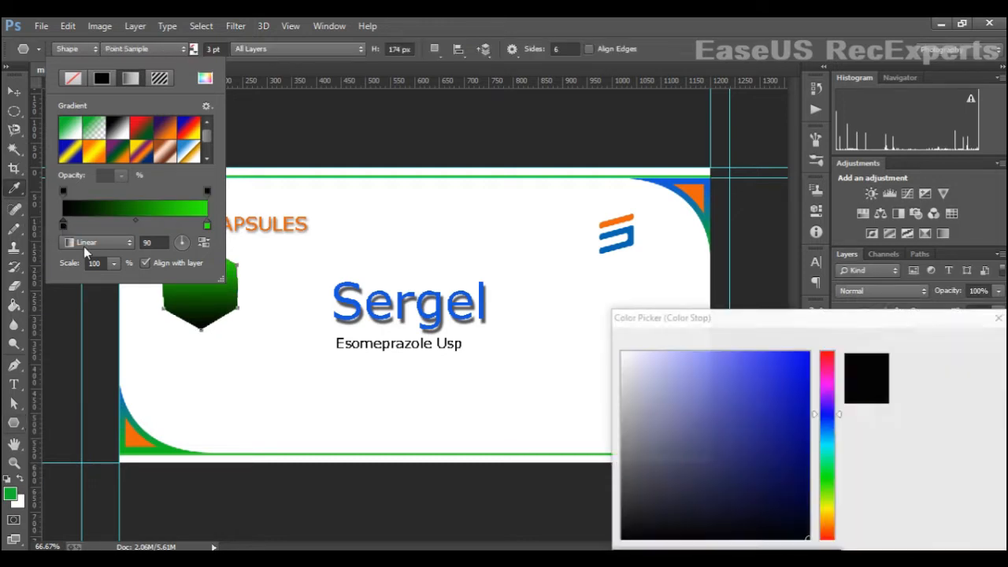
left_click(436, 315)
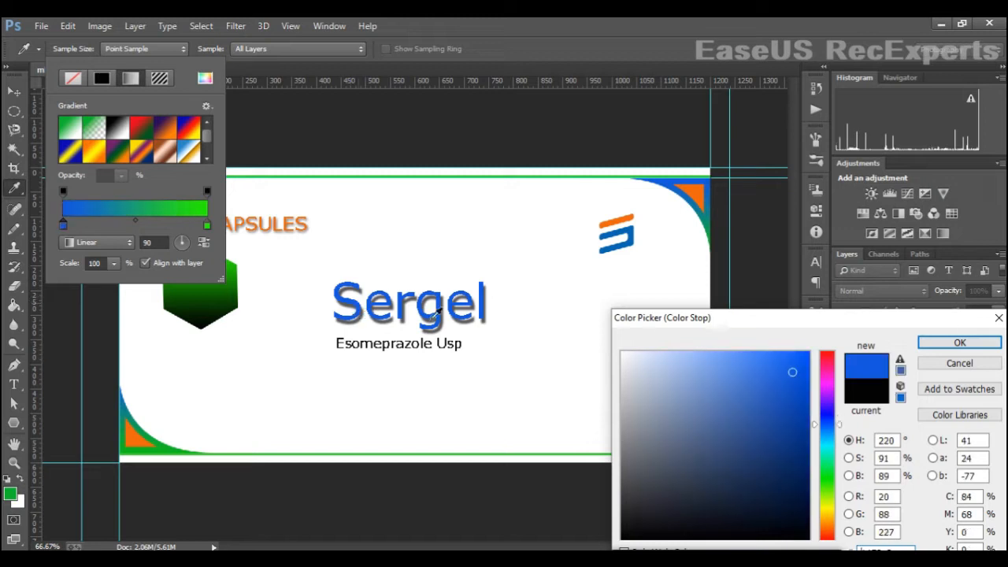
left_click(941, 343)
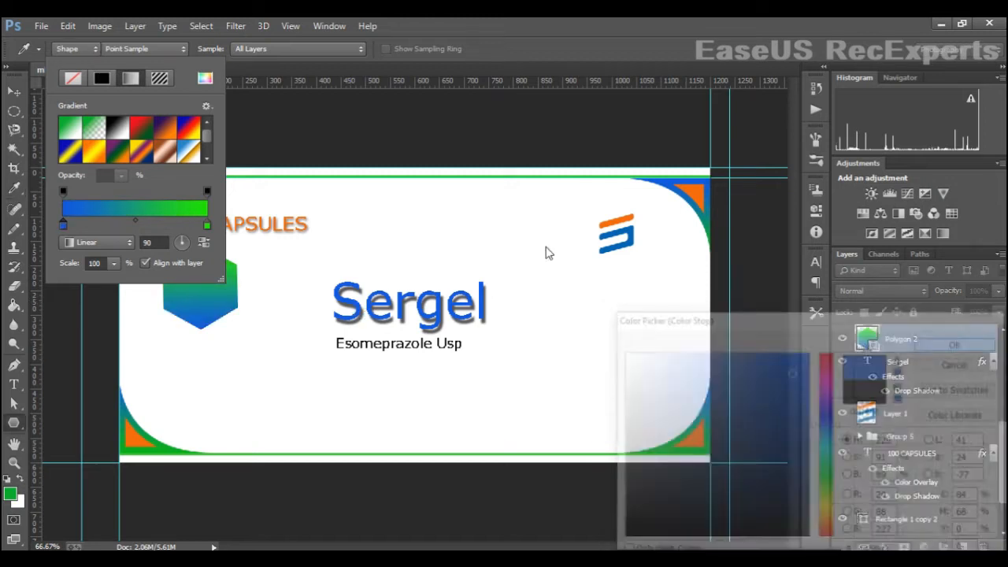
- Move the hexagon down and right, beside the Sergel title
left_click(14, 94)
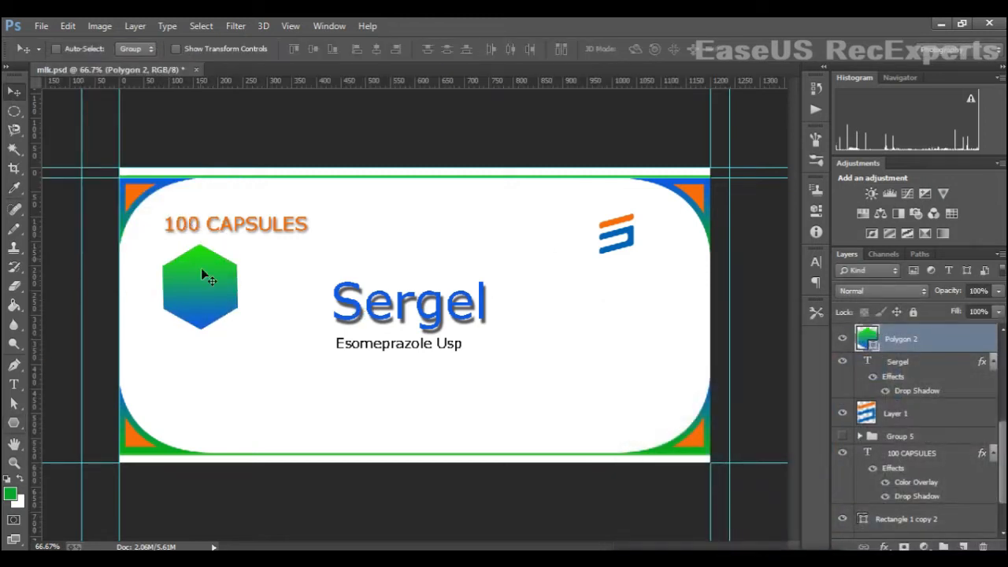
left_click_drag(210, 286, 255, 349)
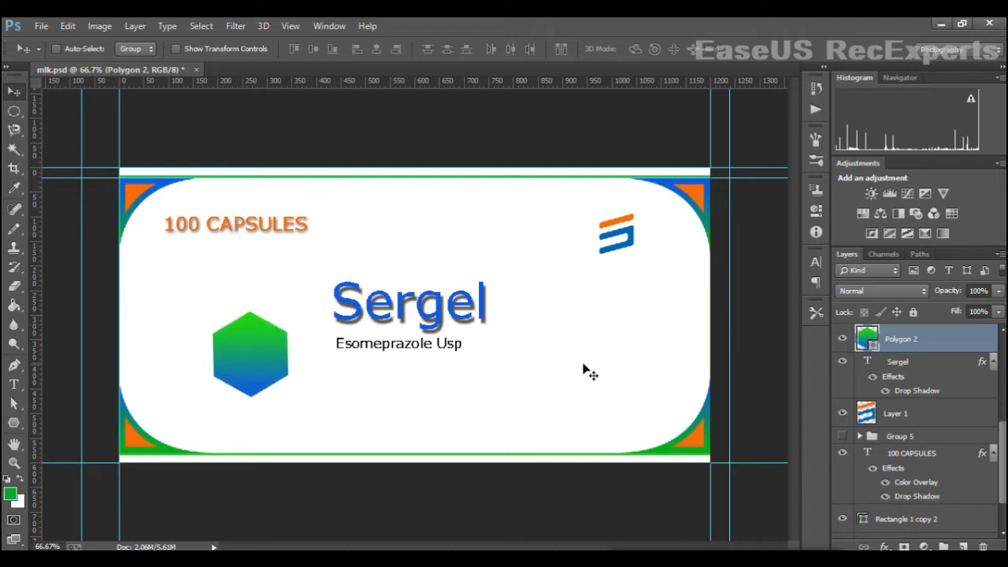
- Add a drop shadow to the hexagon with distance 16 px and size 9 px
right_click(888, 348)
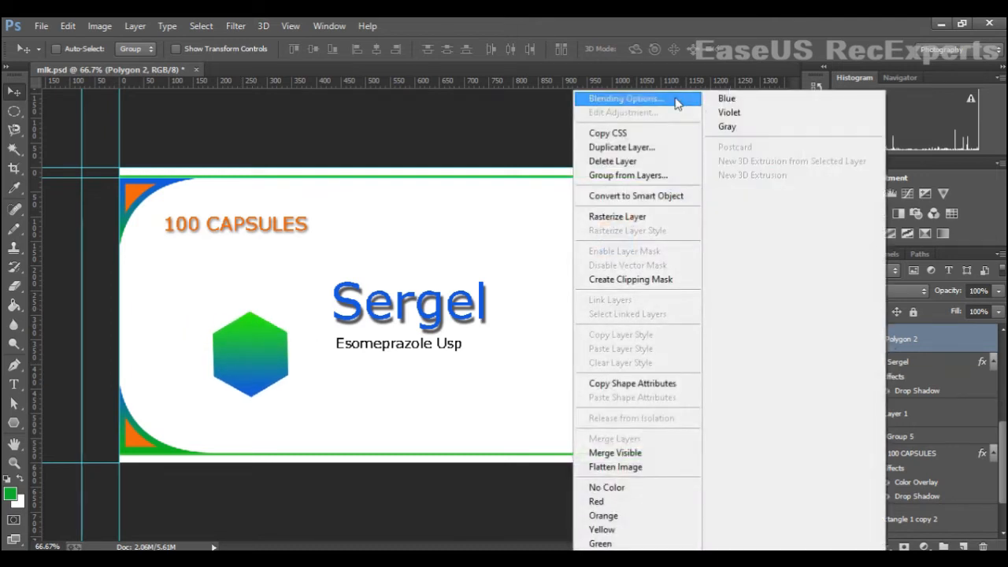
left_click(673, 93)
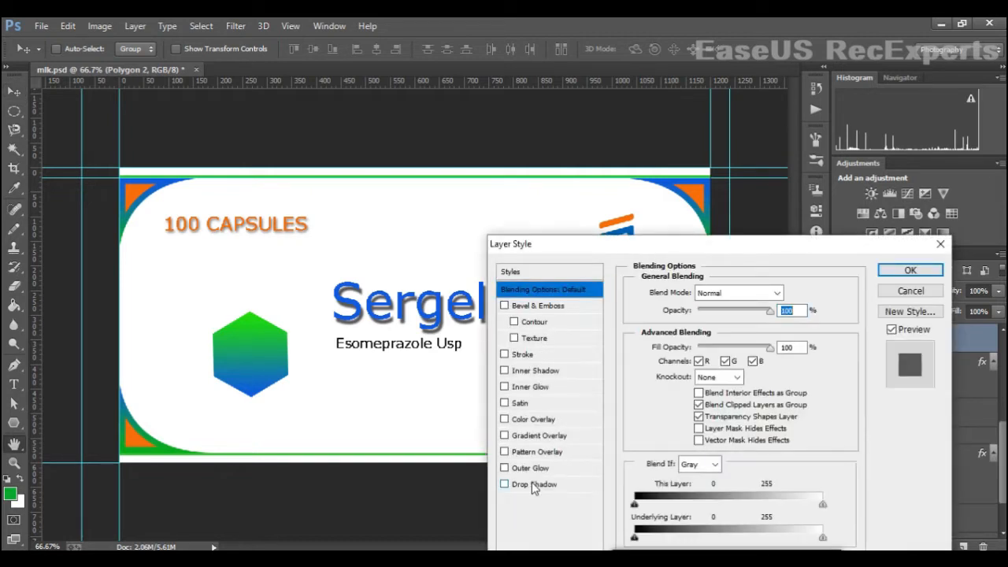
left_click(534, 484)
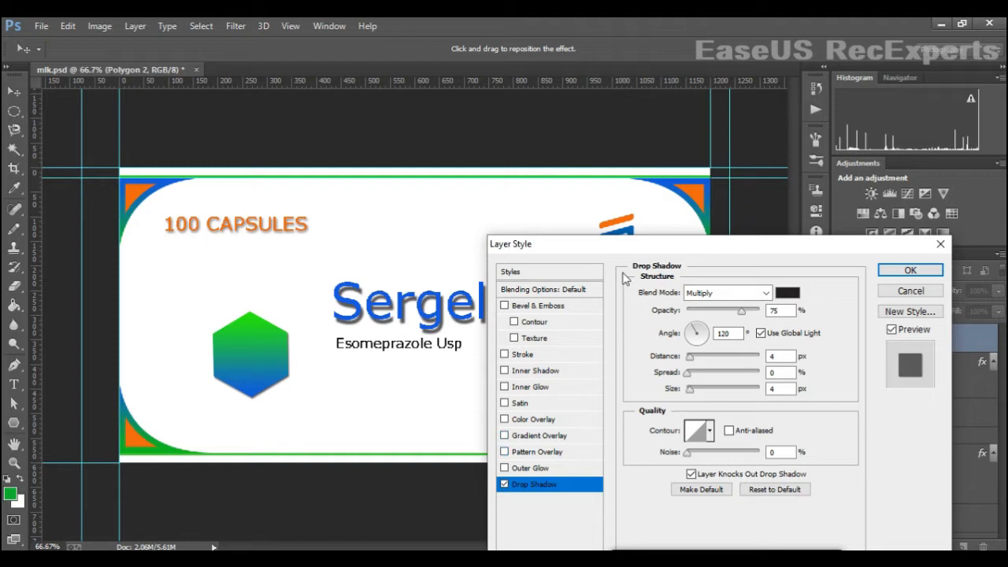
left_click_drag(693, 356, 703, 356)
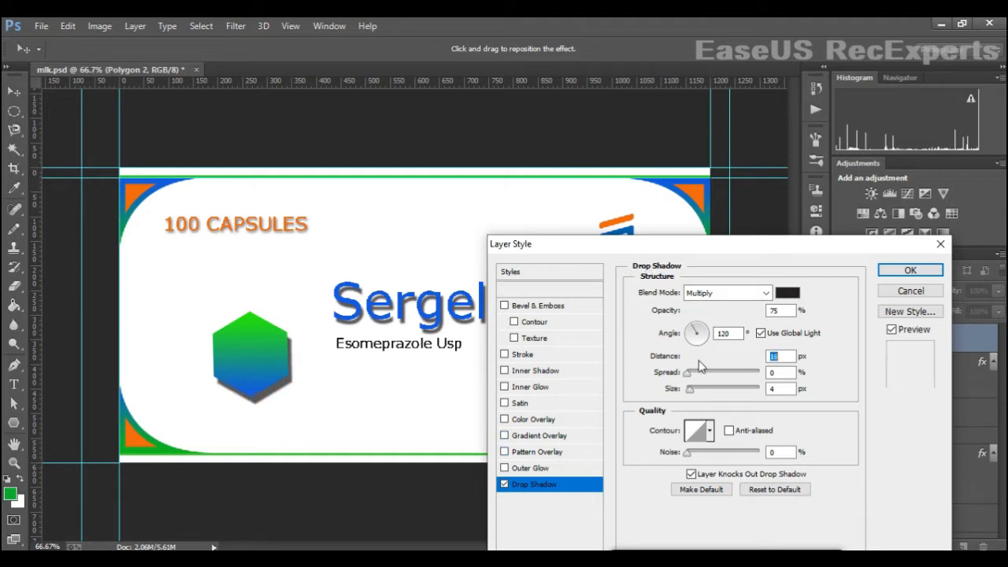
left_click(692, 393)
left_click_drag(692, 394, 695, 392)
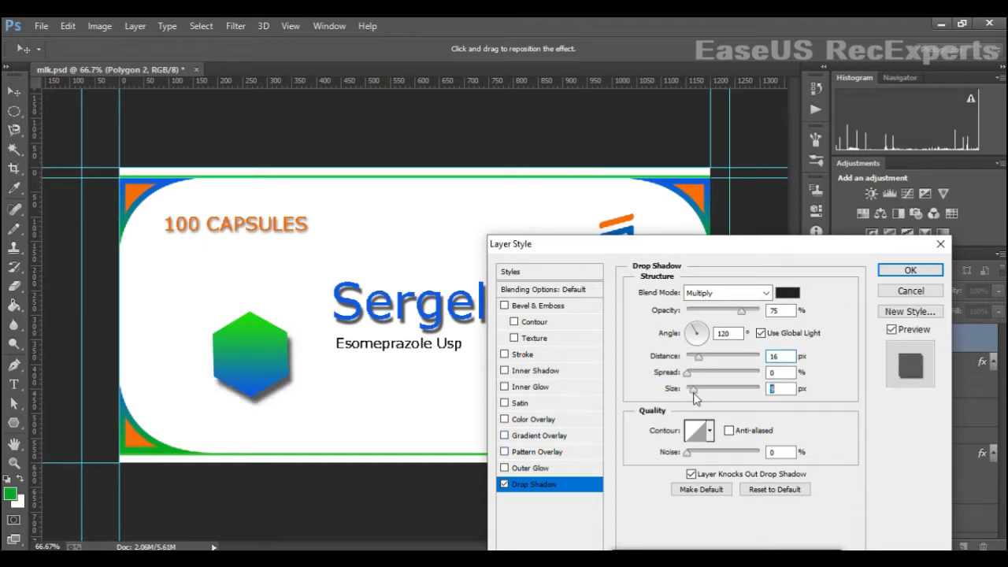
left_click(897, 273)
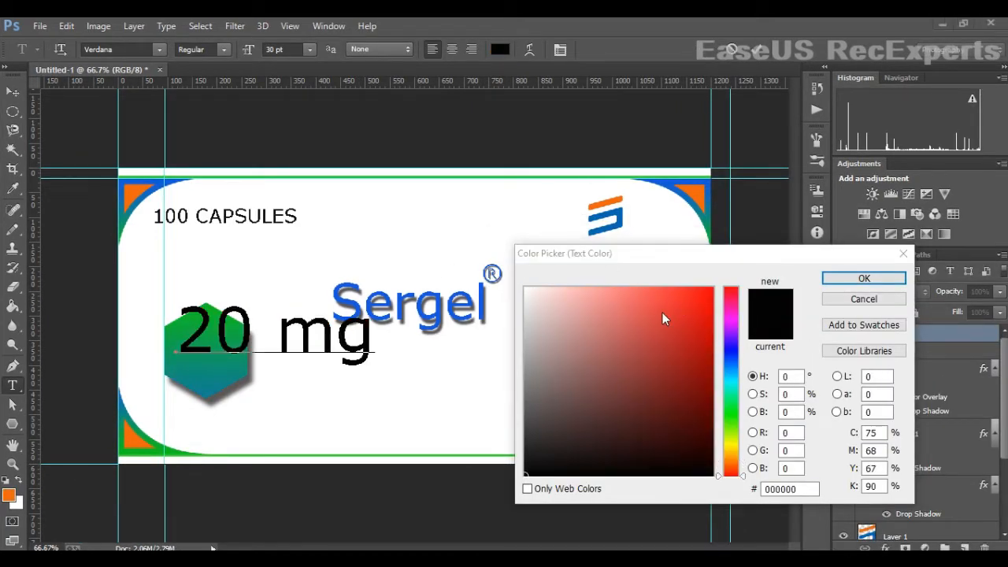
- Set the 20 mg text colour to white by sampling from the label, commit the text and switch to Move
left_click(688, 297)
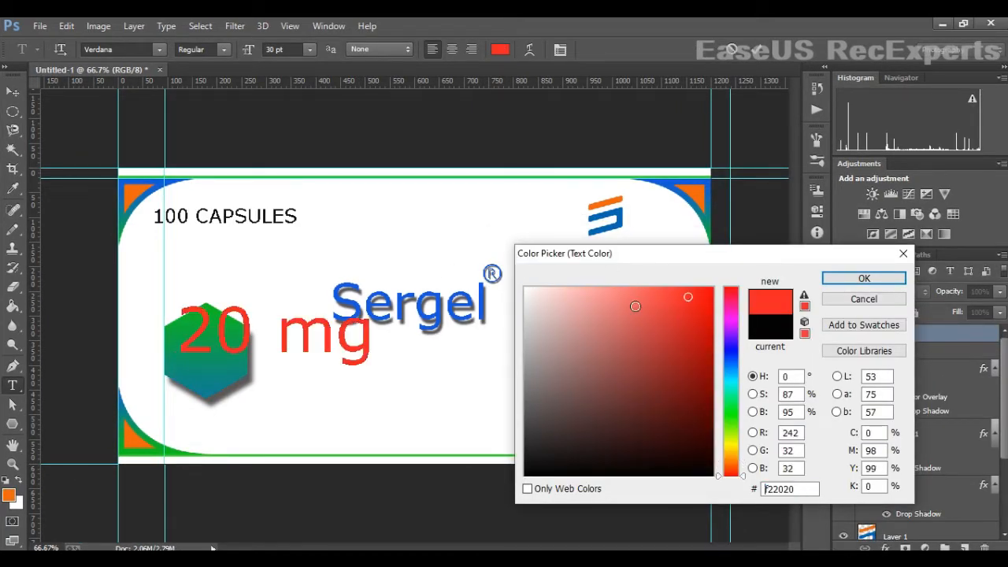
left_click(225, 366)
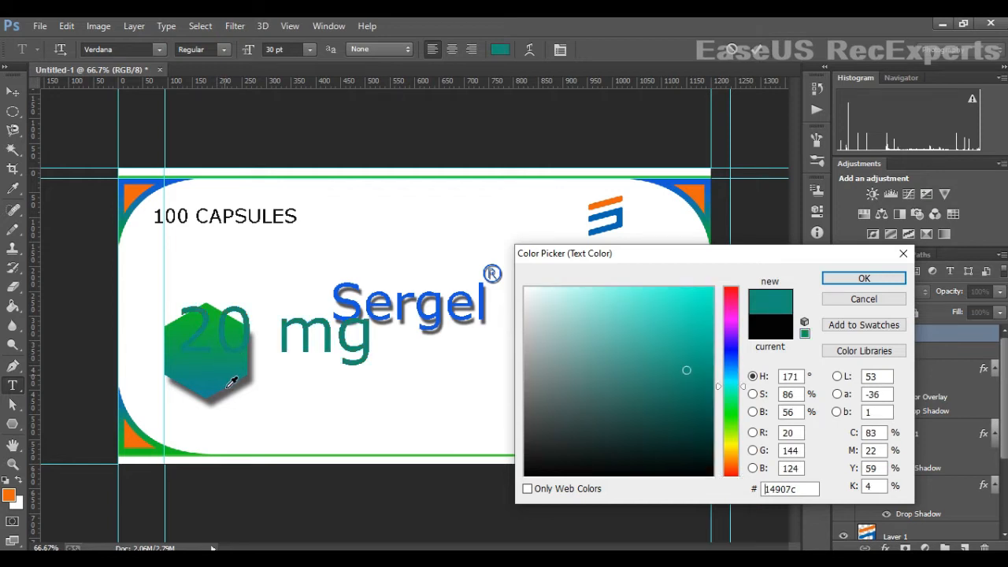
left_click(210, 319)
left_click(137, 425)
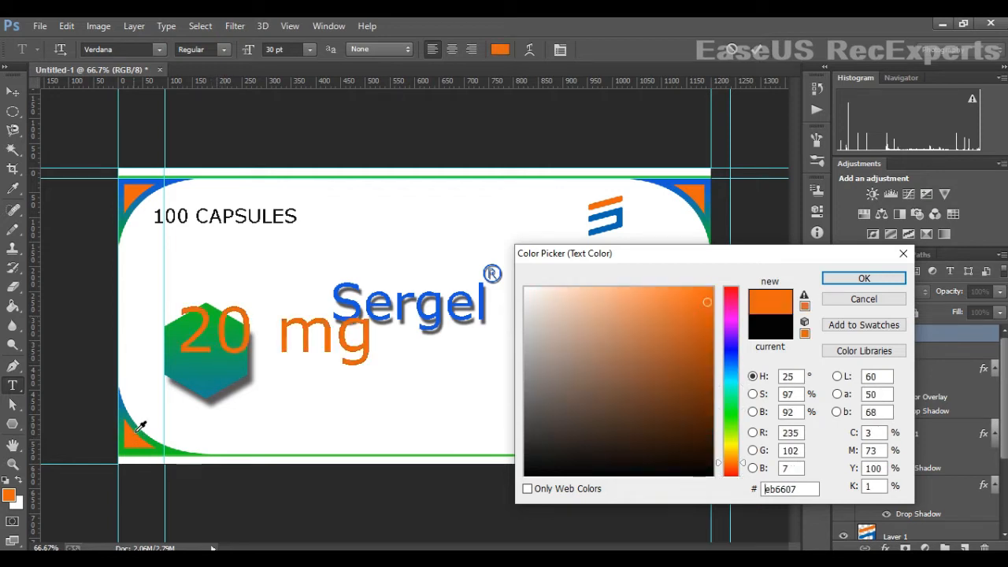
left_click(442, 249)
left_click(886, 279)
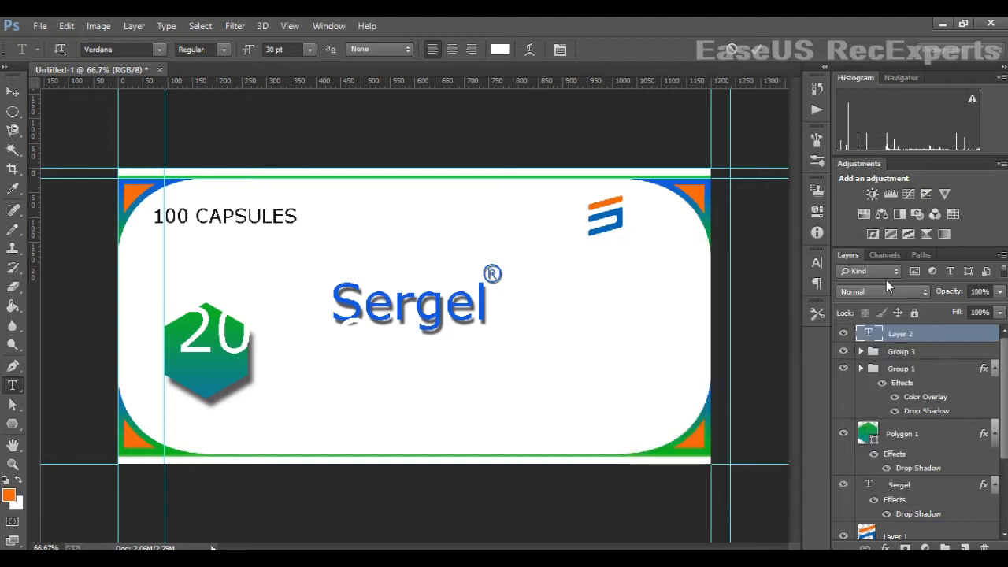
left_click(759, 51)
key("v")
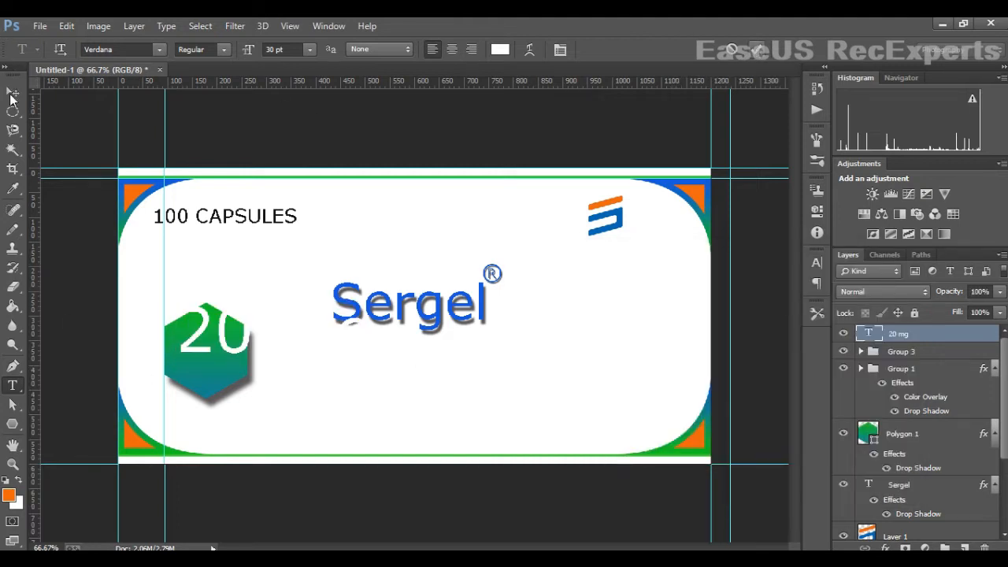
- Resize the 20 mg text to 12 pt so it fits inside the hexagon
key("ctrl+t")
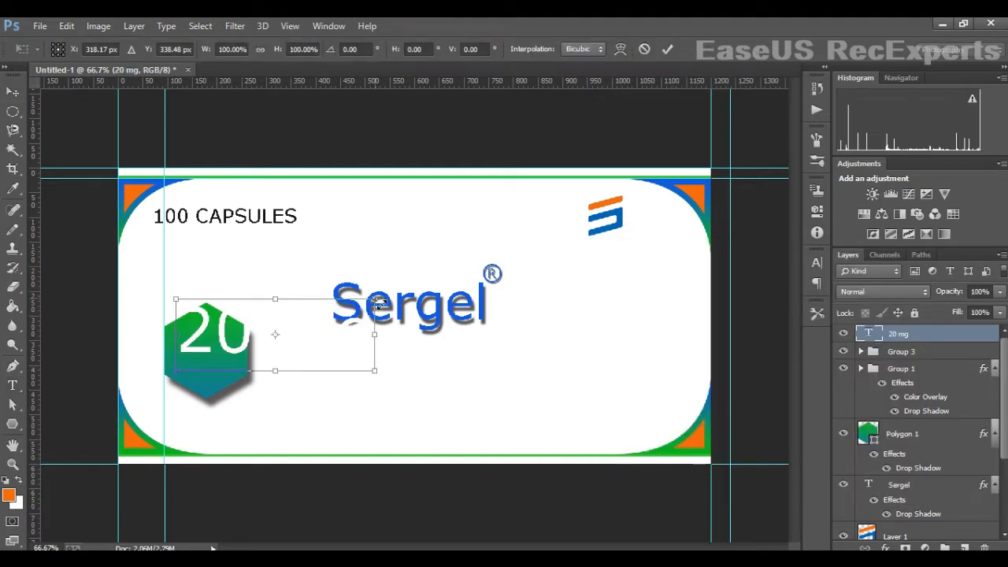
left_click_drag(375, 300, 240, 352)
key("Return")
key("t")
left_click(310, 49)
left_click(307, 172)
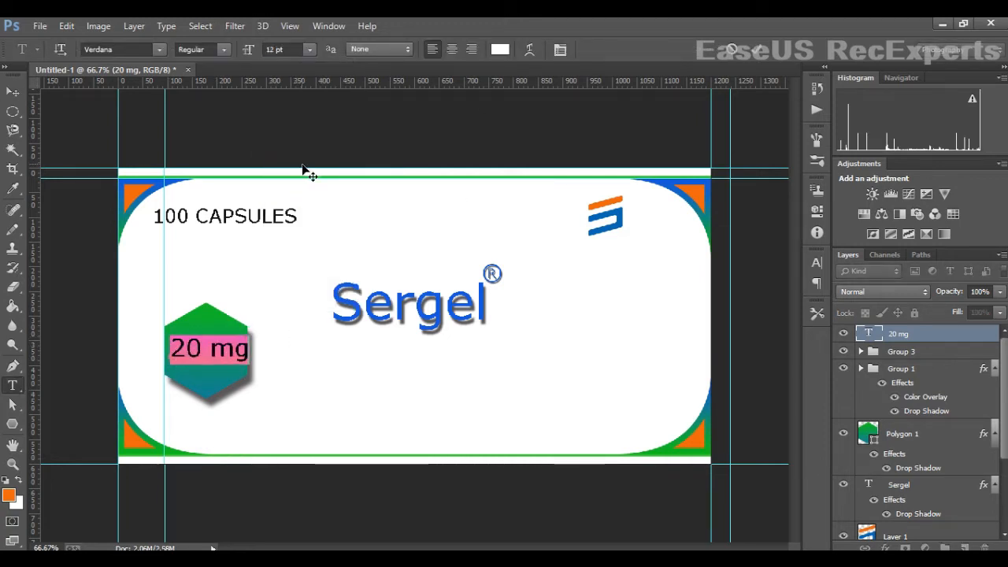
left_click(158, 49)
left_click(245, 168)
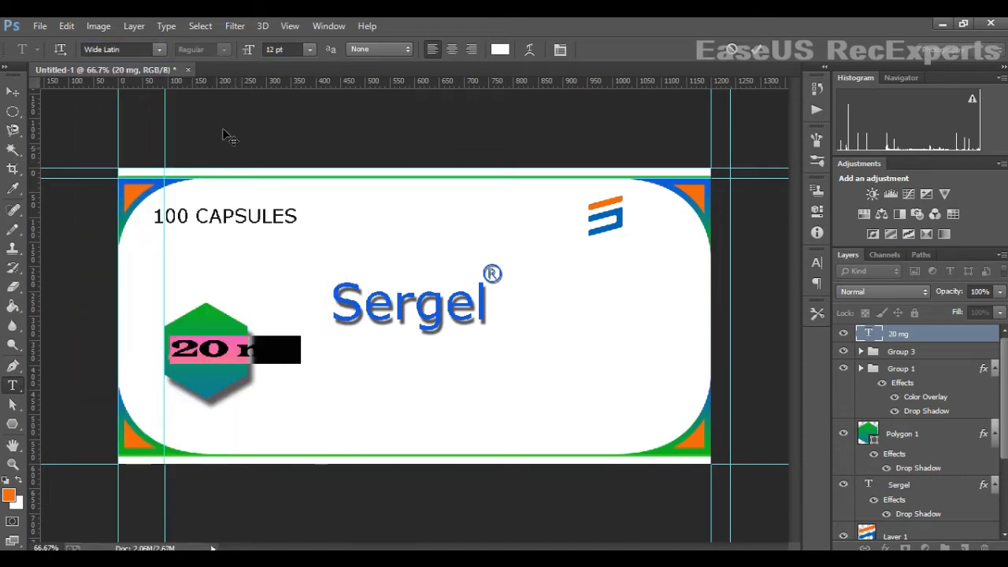
left_click(158, 49)
scroll(205, 237, "up", 3)
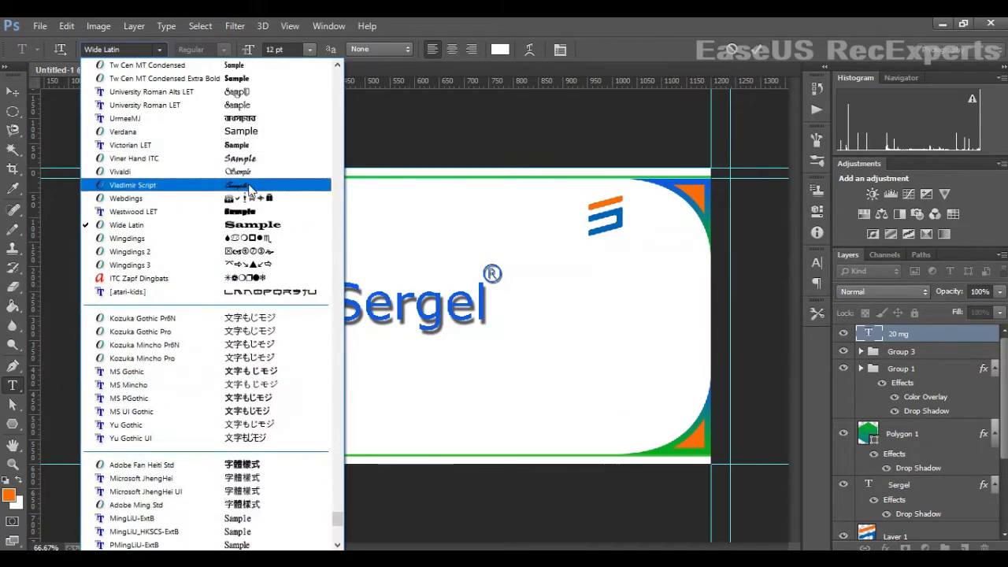
left_click(247, 141)
- Commit the text and nudge the 20 mg text slightly left within the hexagon
left_click(12, 93)
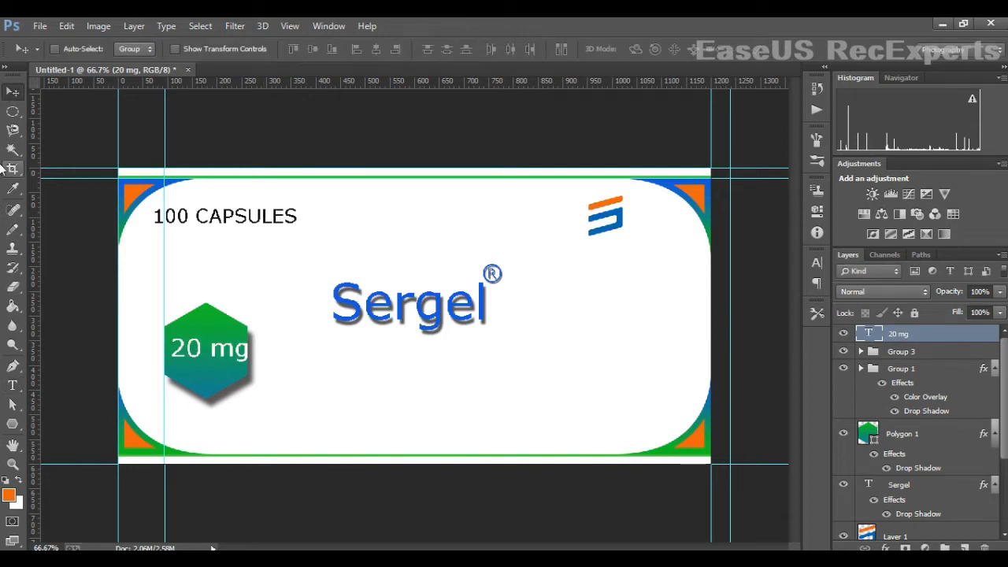
key("Left")
key("Left")
key("Left")
key("Left")
key("Left")
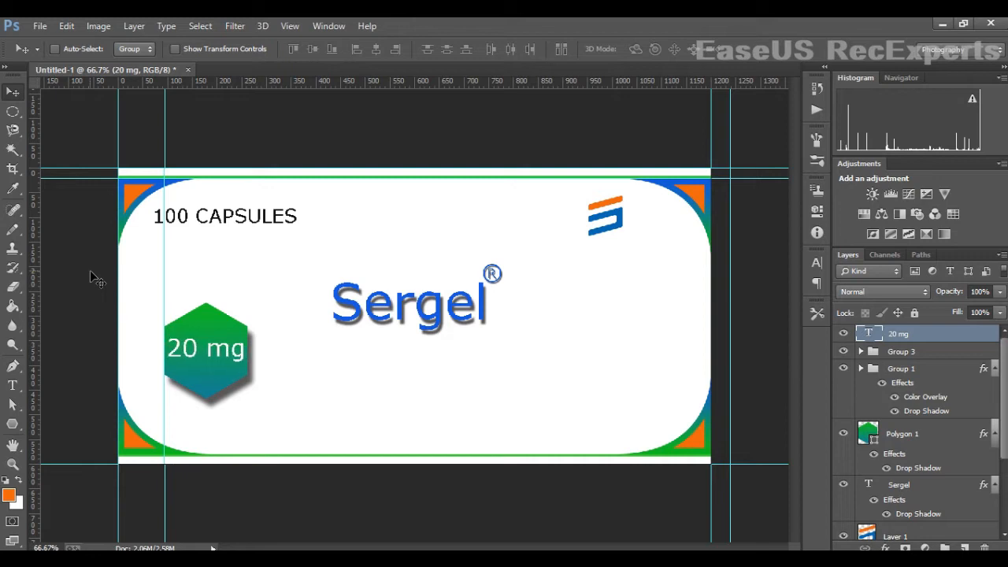
- Move the 100 CAPSULES text slightly right and down, away from the corner ornament
scroll(879, 395, "down", 3)
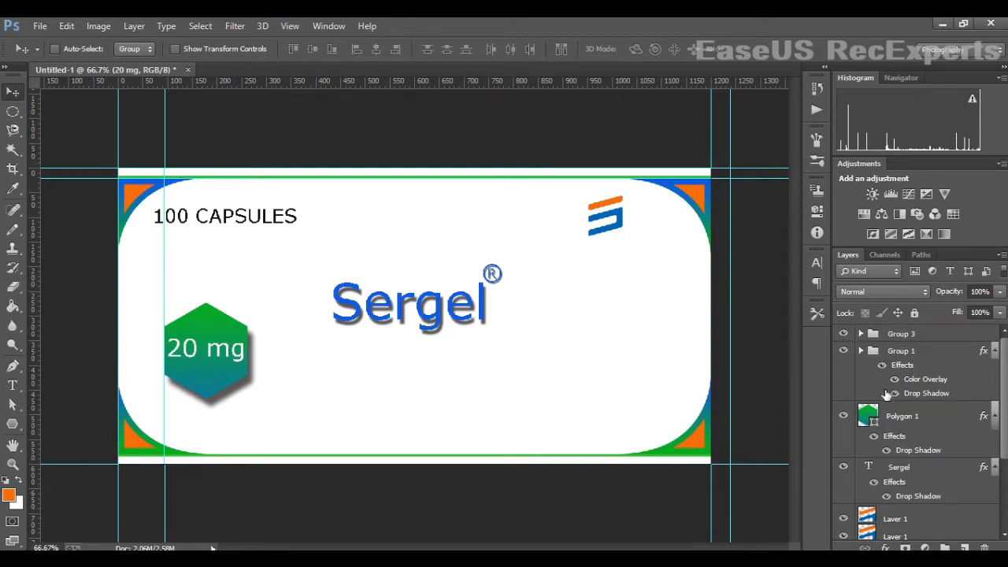
left_click(910, 454)
left_click_drag(144, 210, 80, 252)
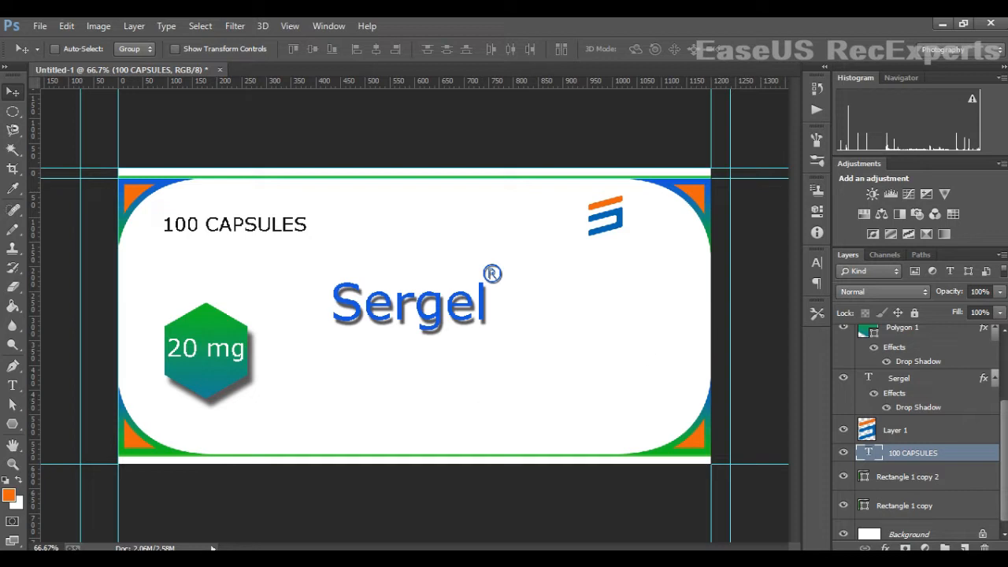
left_click(175, 287, "ctrl")
key("ctrl+o")
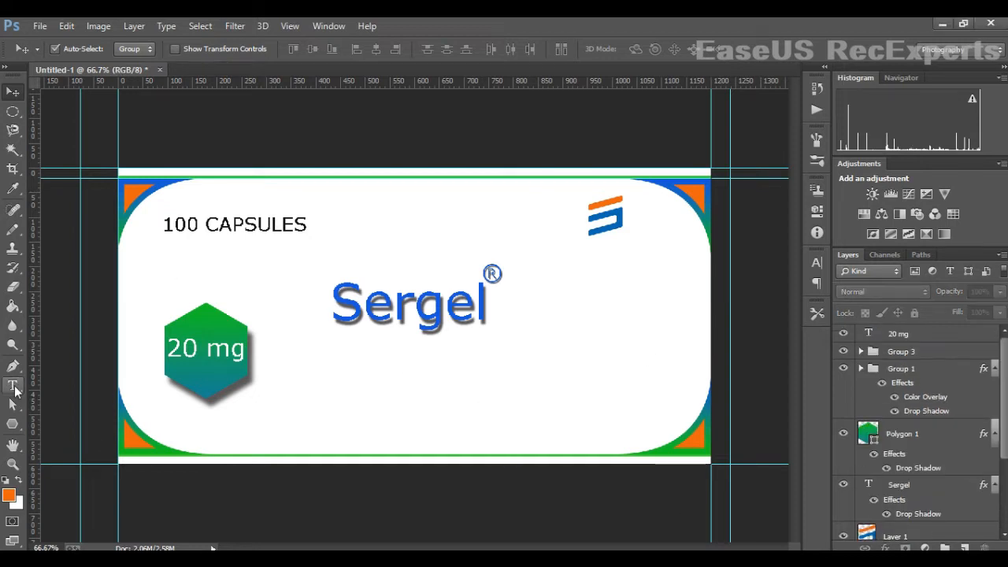
- Add the text Esomeprazole Usp below the Sergel title in Verdana 8 pt with colour 000000
left_click(12, 385)
left_click(427, 365)
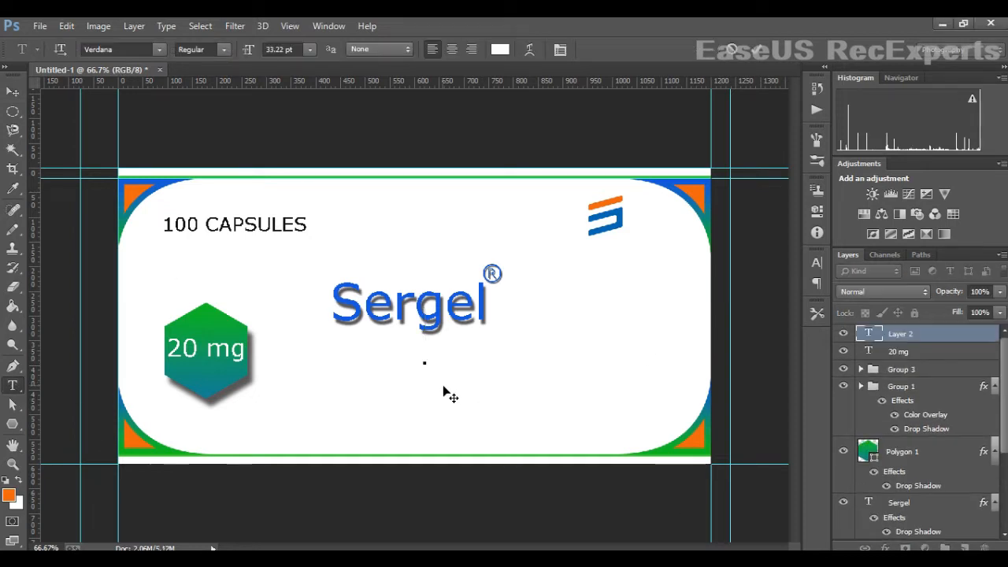
left_click(310, 49)
left_click(344, 124)
left_click_drag(423, 366, 457, 371)
left_click(500, 49)
type("000000")
left_click(866, 276)
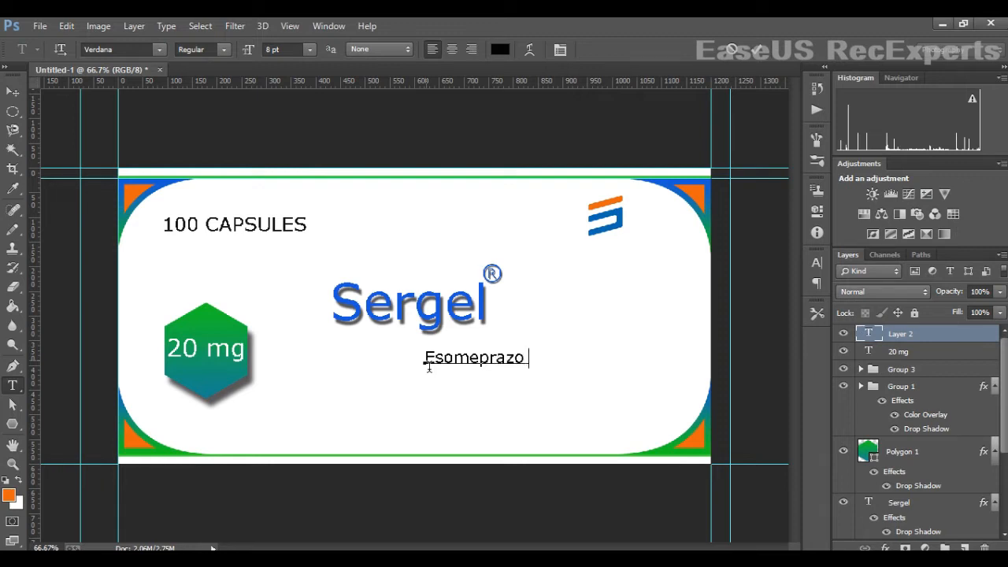
type("e")
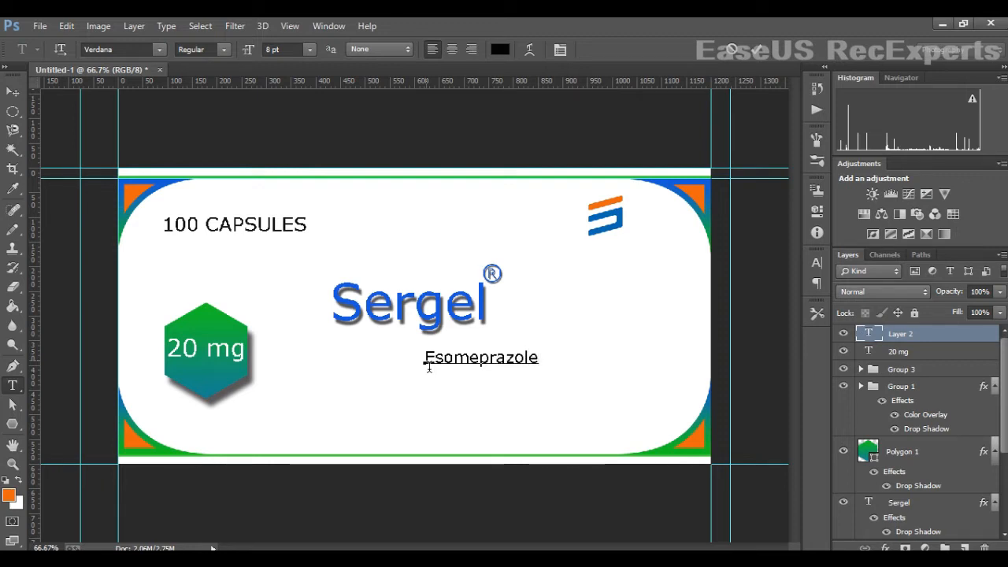
type(" u")
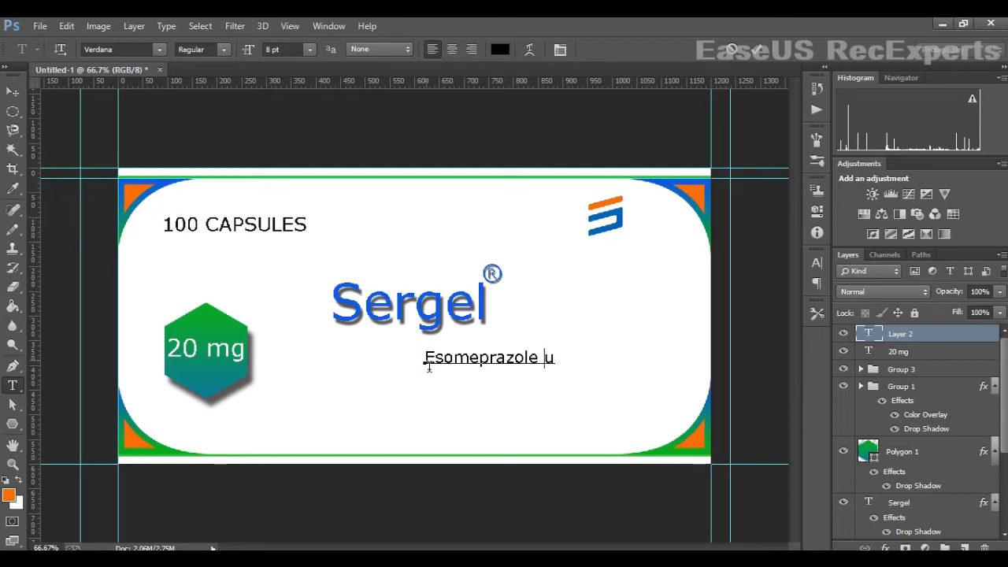
type("UA")
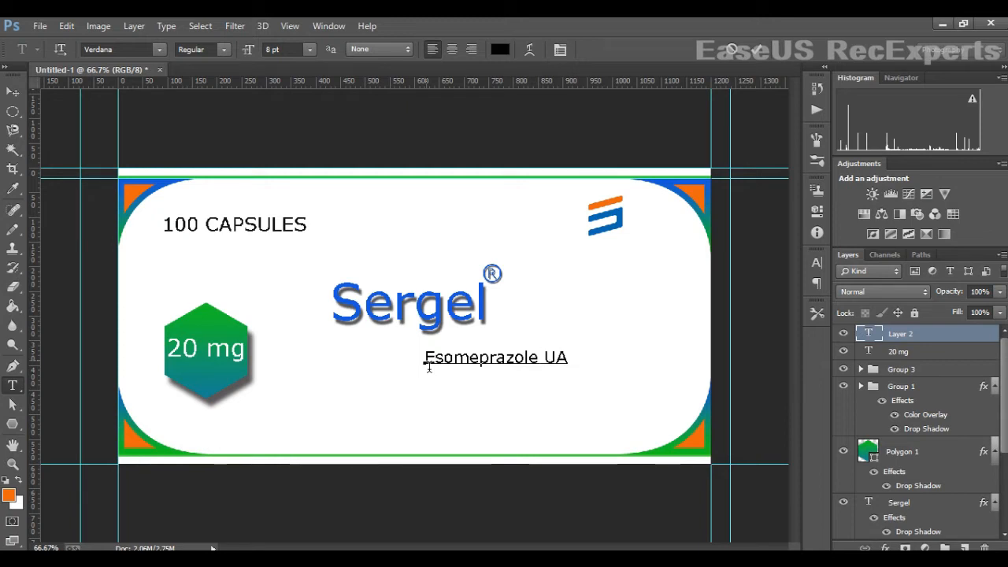
key("BackSpace")
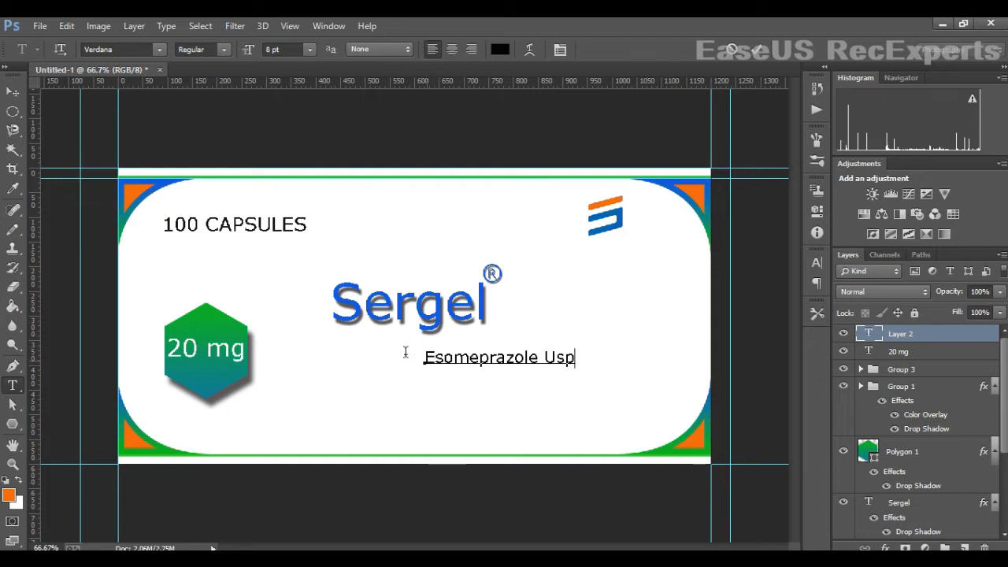
- Move the Esomeprazole Usp text directly beneath Sergel and scale it down slightly
left_click(12, 92)
left_click_drag(499, 360, 407, 355)
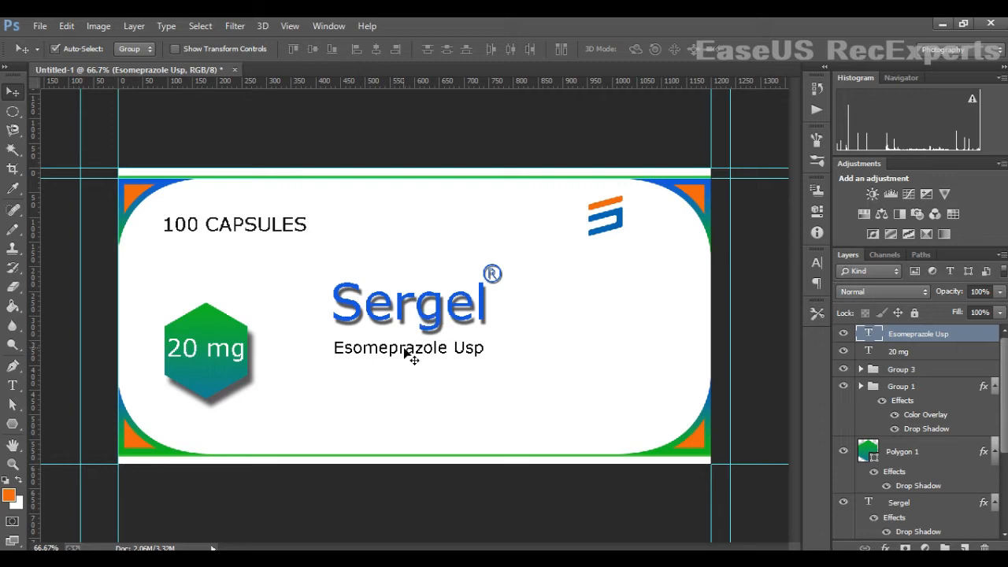
key("ctrl+t")
left_click_drag(486, 358, 466, 363)
key("Return")
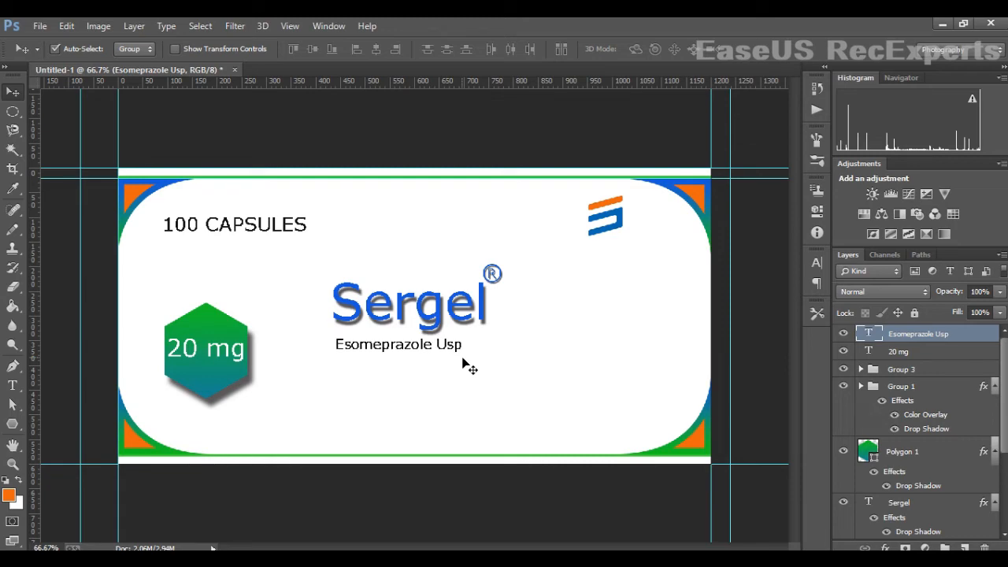
- Add a drop shadow to the 20 mg text with distance 4 px and size 7 px
key("alt+bracketleft")
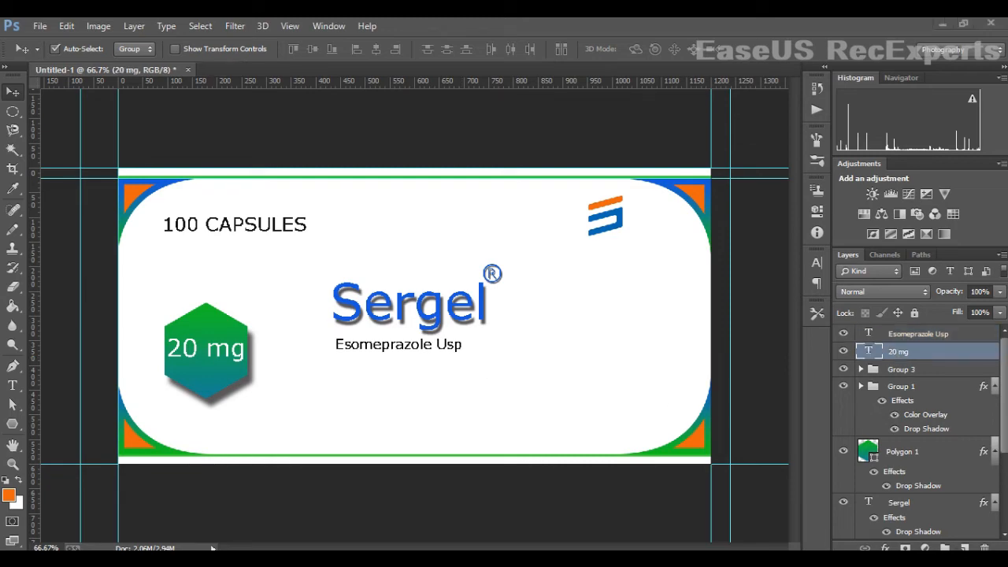
right_click(921, 352)
left_click(677, 118)
left_click(556, 536)
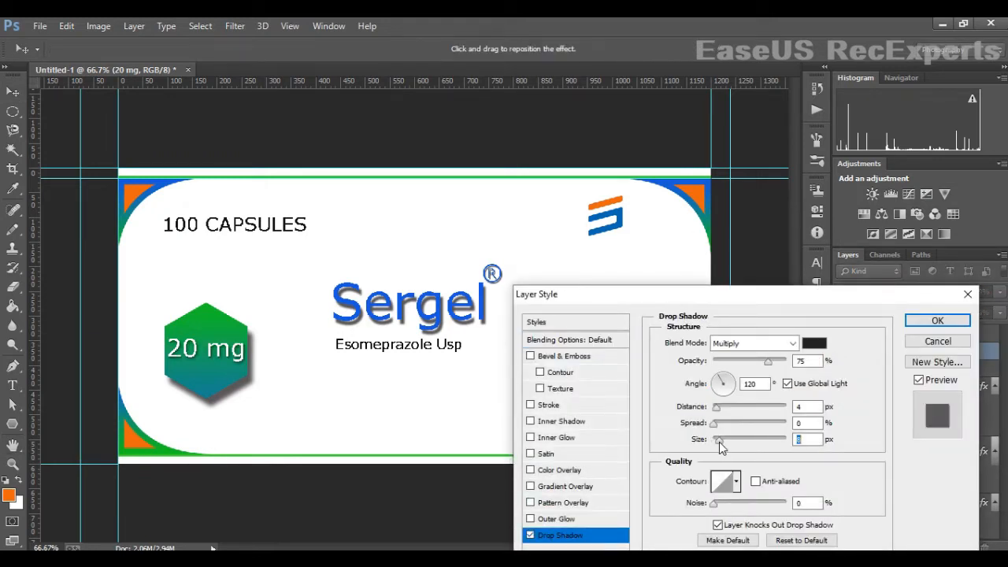
left_click(717, 408)
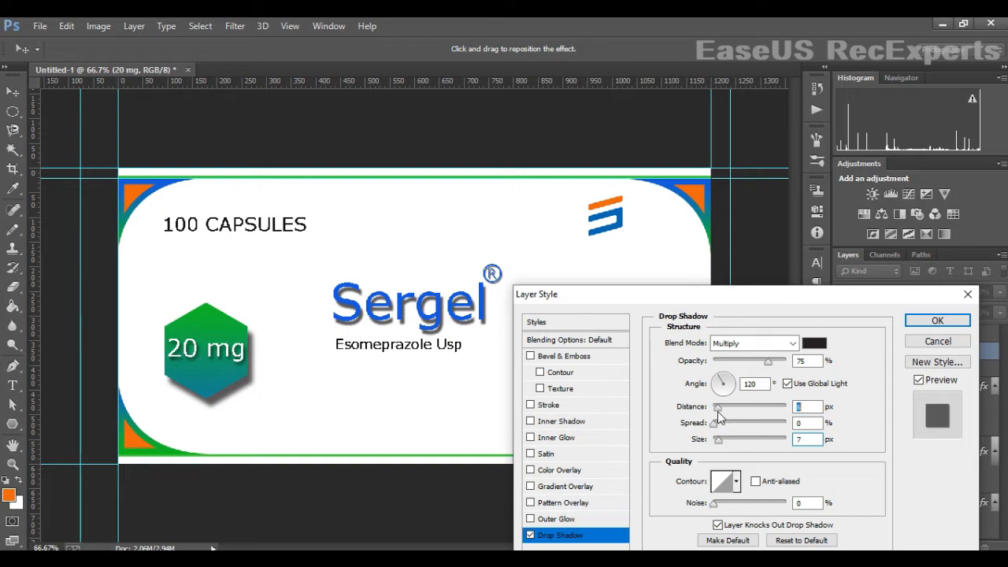
left_click(937, 322)
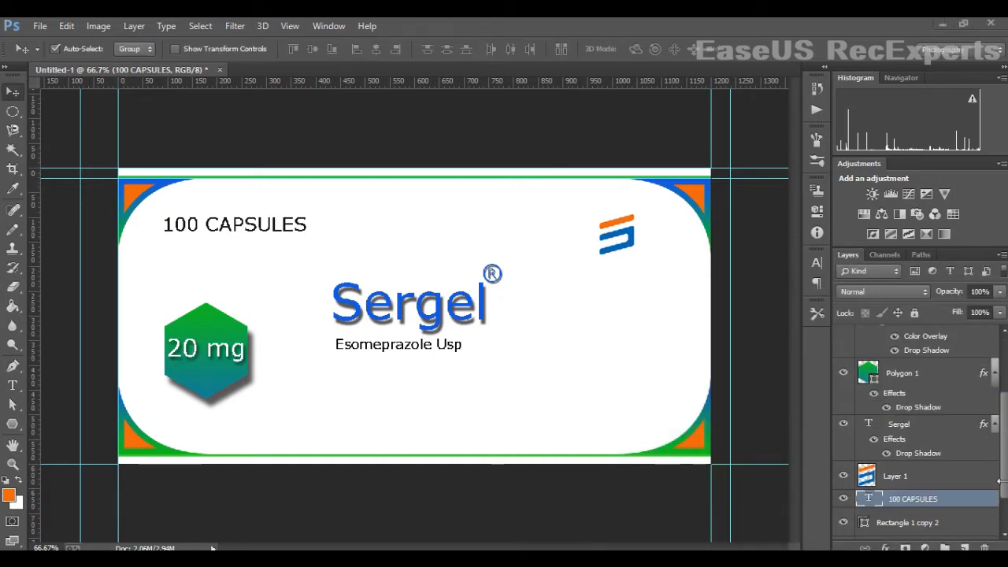
- Give the 100 CAPSULES text an orange colour overlay sampled from the logo plus a drop shadow
scroll(913, 476, "down", 2)
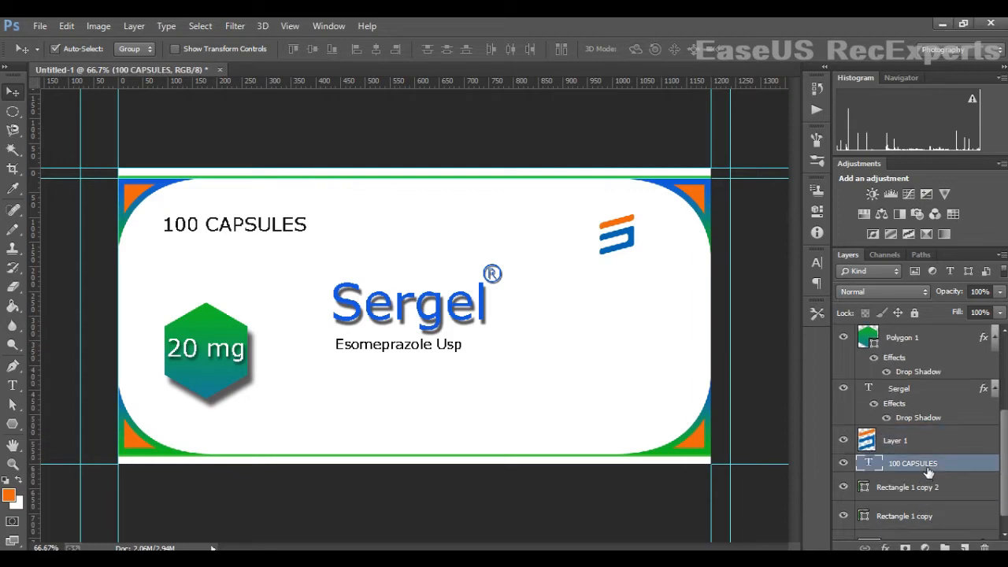
right_click(930, 463)
key("Escape")
key("space")
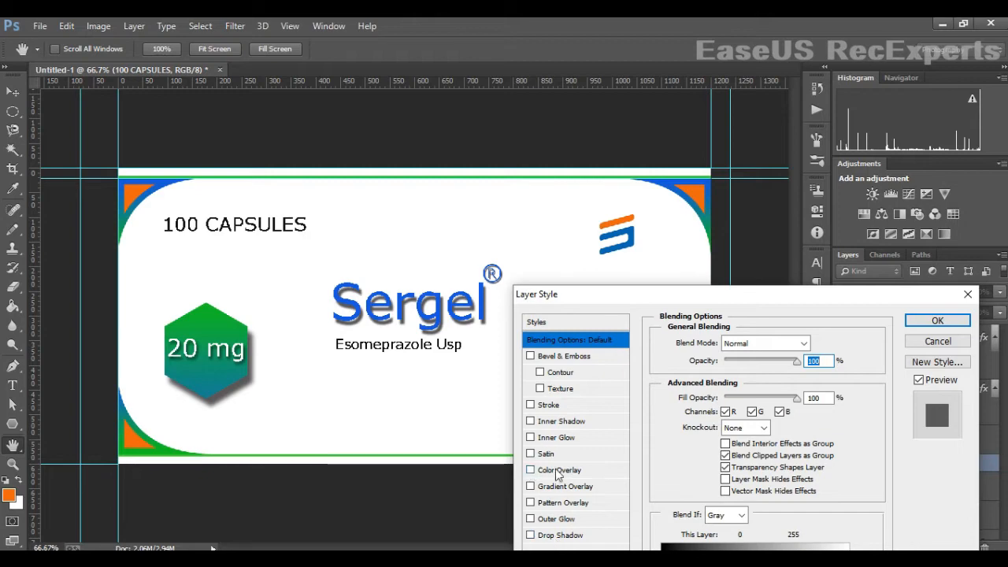
left_click(560, 470)
left_click(814, 344)
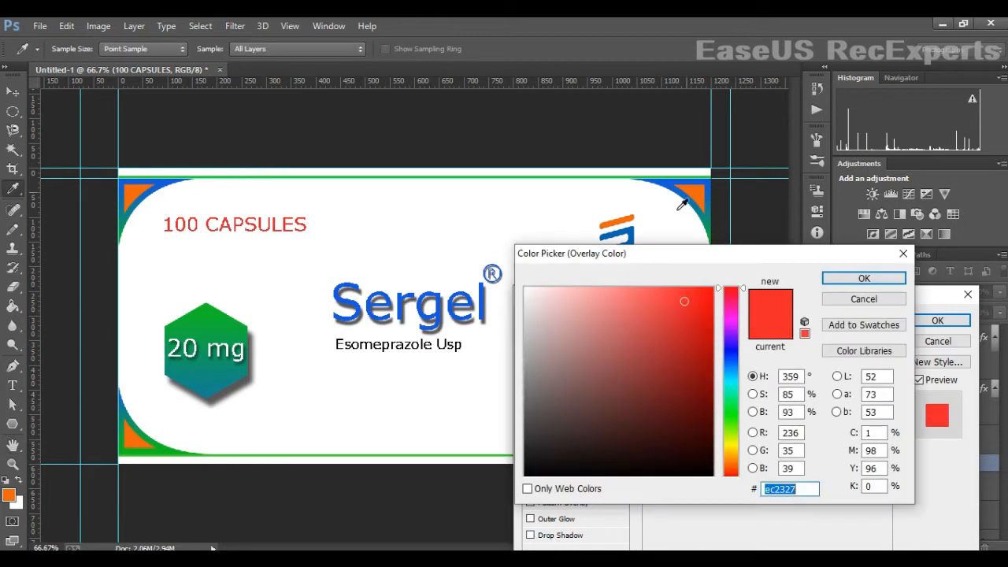
left_click(634, 229)
left_click(863, 278)
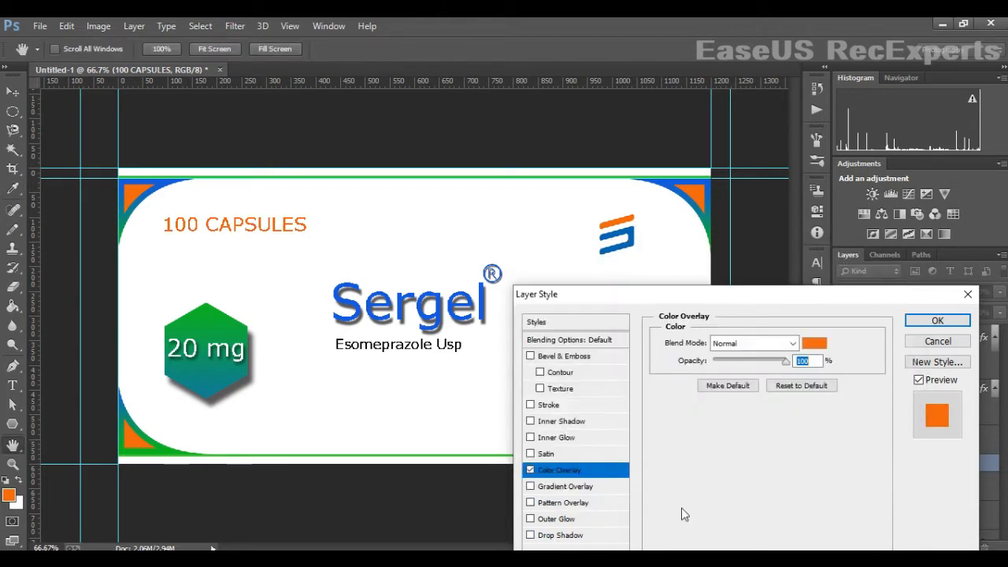
left_click(572, 536)
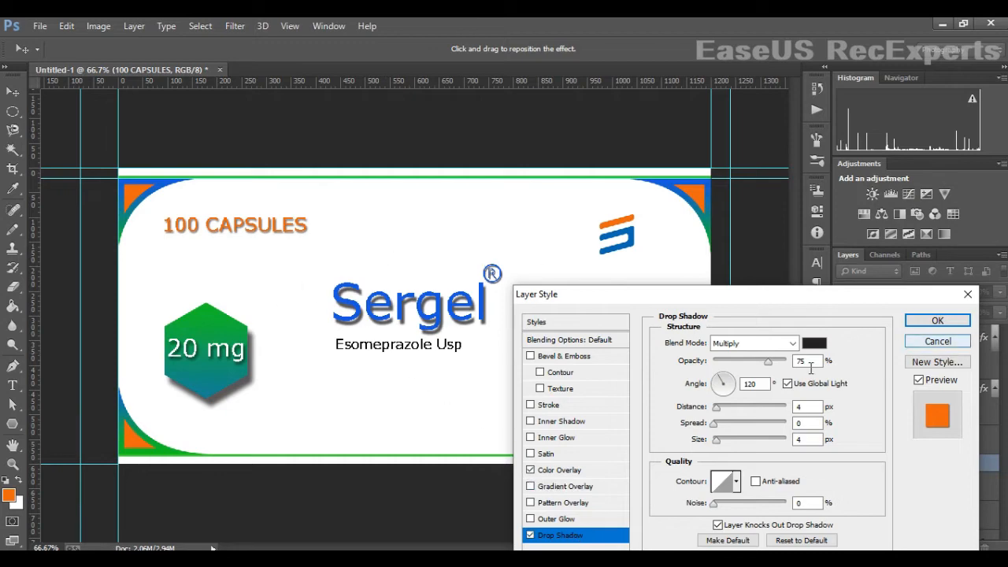
left_click_drag(716, 441, 718, 441)
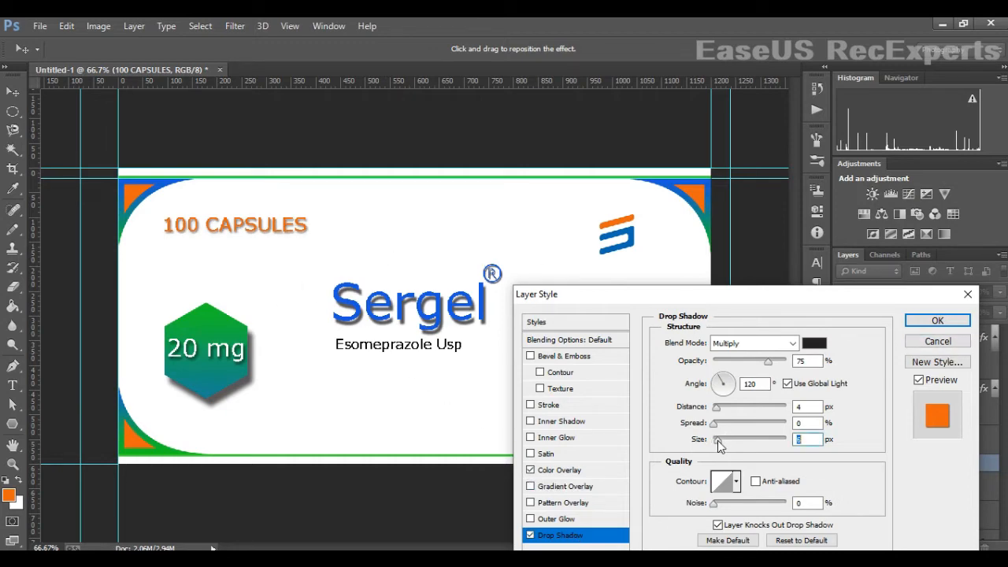
left_click(937, 320)
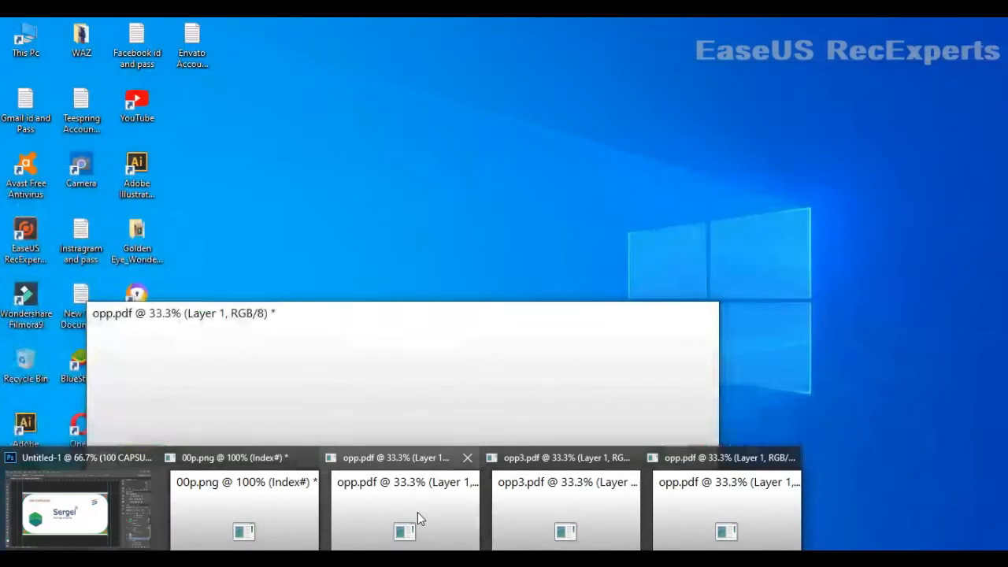
- Bring the red capsule shape from the opp.pdf document into the label
left_click(417, 512)
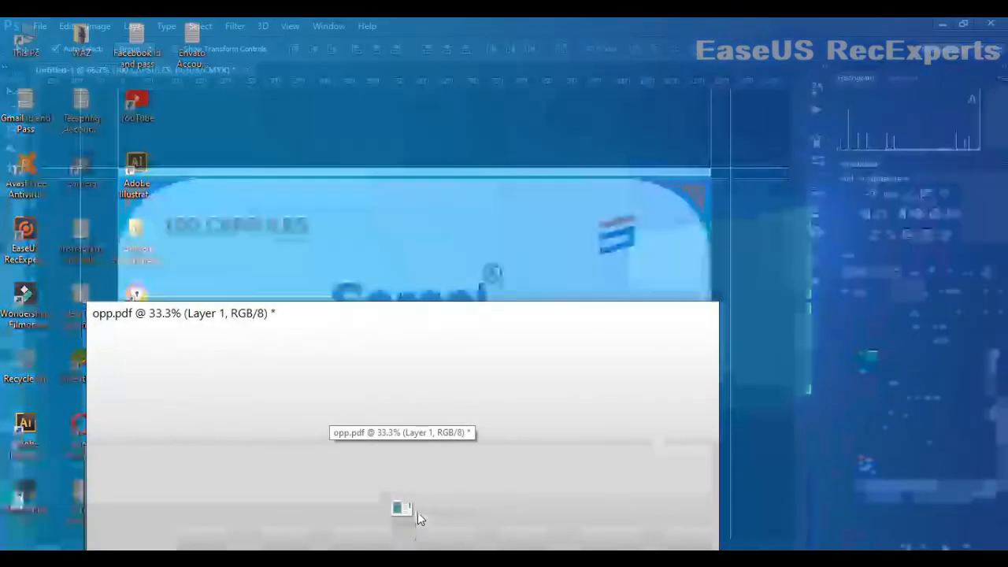
left_click_drag(468, 308, 440, 287)
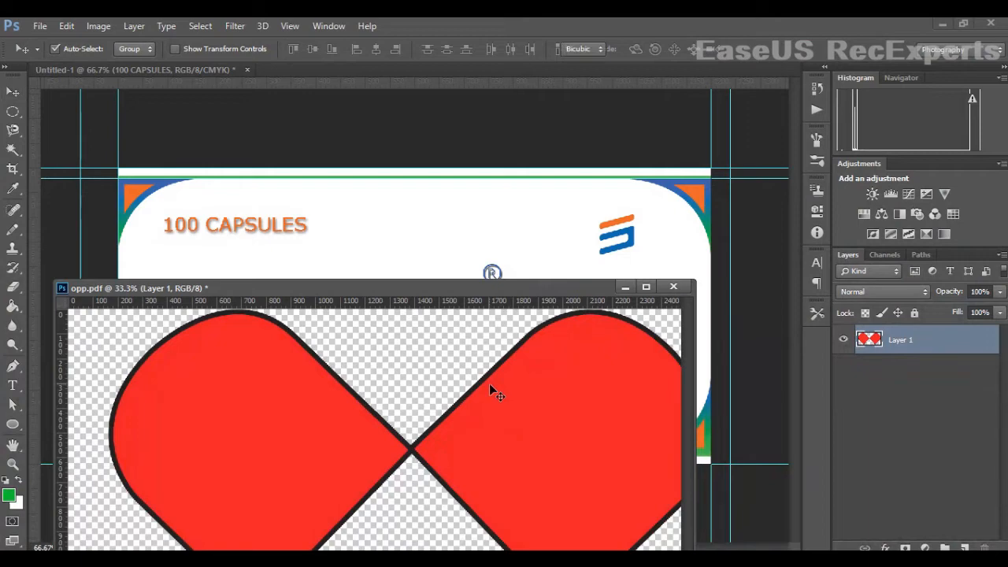
key("ctrl+t")
left_click_drag(535, 388, 443, 401)
left_click_drag(623, 324, 367, 463)
left_click_drag(329, 505, 554, 398)
left_click_drag(595, 349, 379, 469)
key("Return")
left_click_drag(474, 292, 451, 346)
left_click_drag(357, 532, 384, 277)
left_click(645, 346)
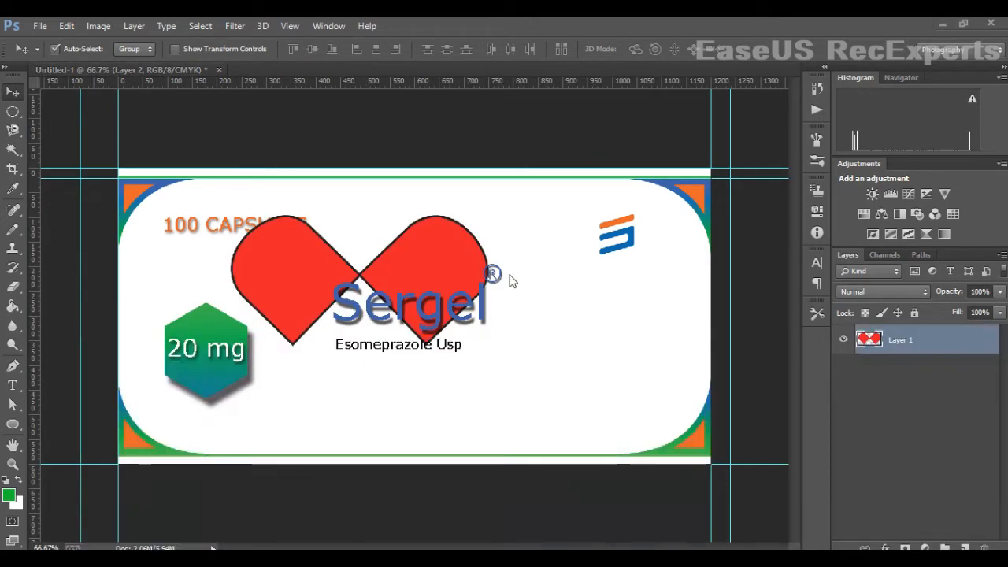
- Move the capsule graphic to the right of Sergel and scale it down to fit the label
left_click_drag(457, 244, 635, 321)
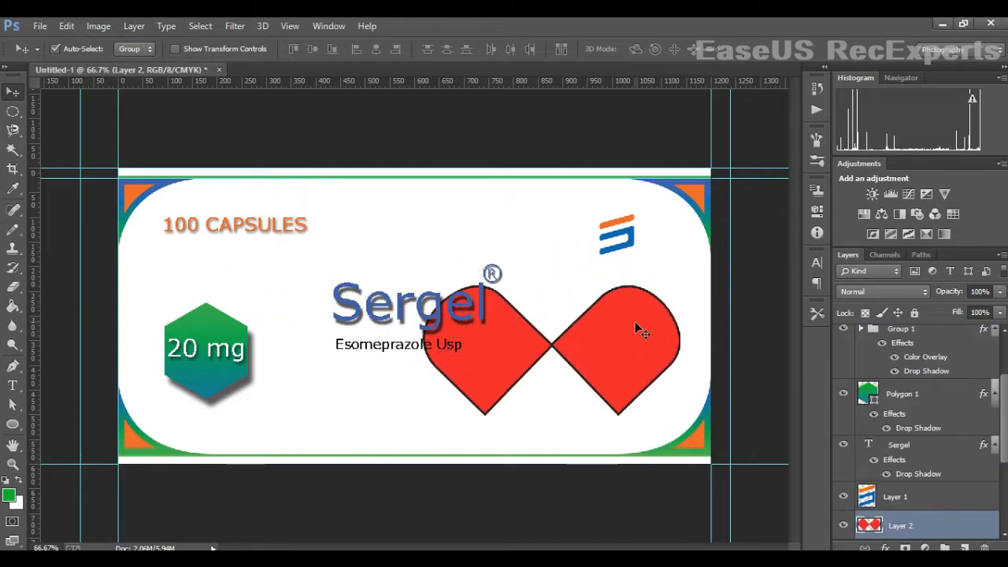
key("ctrl+t")
left_click_drag(681, 285, 604, 358)
left_click_drag(585, 381, 646, 359)
left_click_drag(665, 303, 651, 311)
left_click_drag(617, 346, 636, 337)
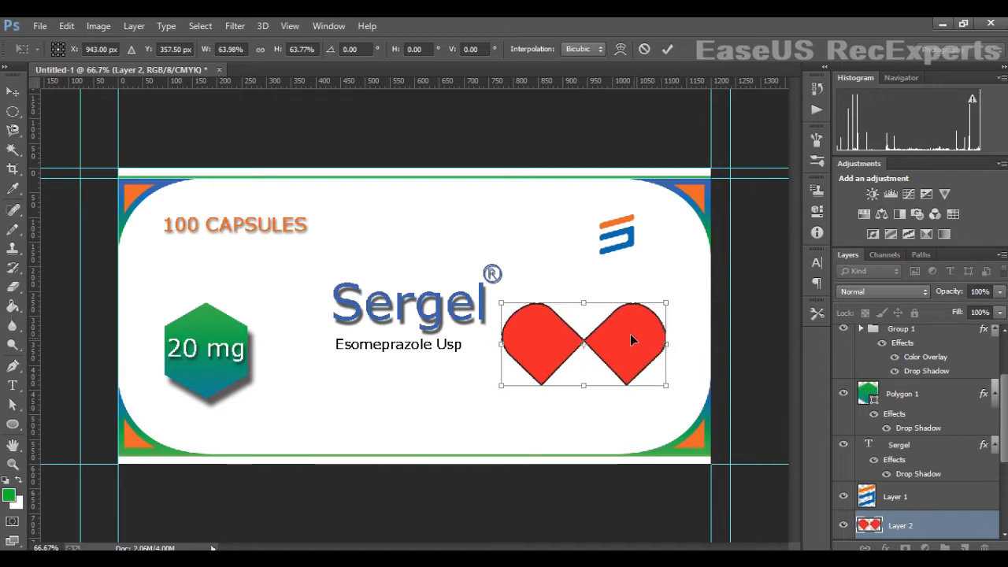
left_click_drag(668, 306, 659, 312)
left_click_drag(630, 342, 639, 342)
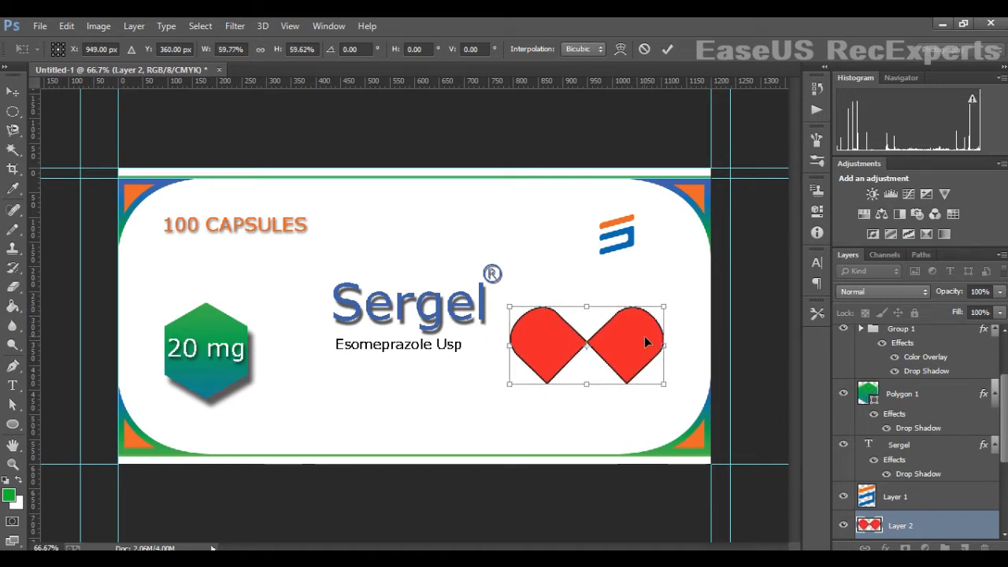
key("Return")
- Draw a thin copper-gradient stripe across the capsule's left half with the Pen tool
left_click(942, 25)
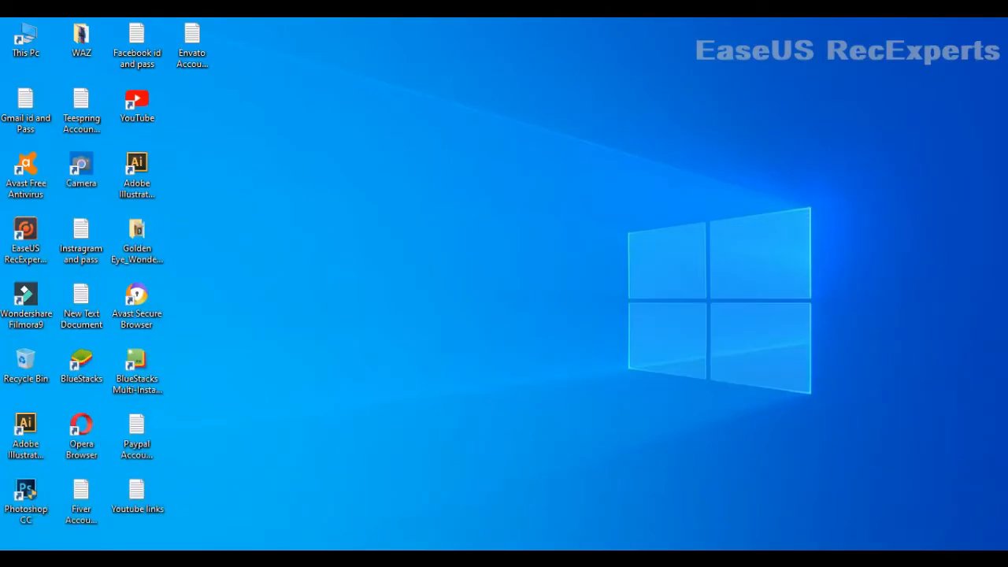
left_click(360, 522)
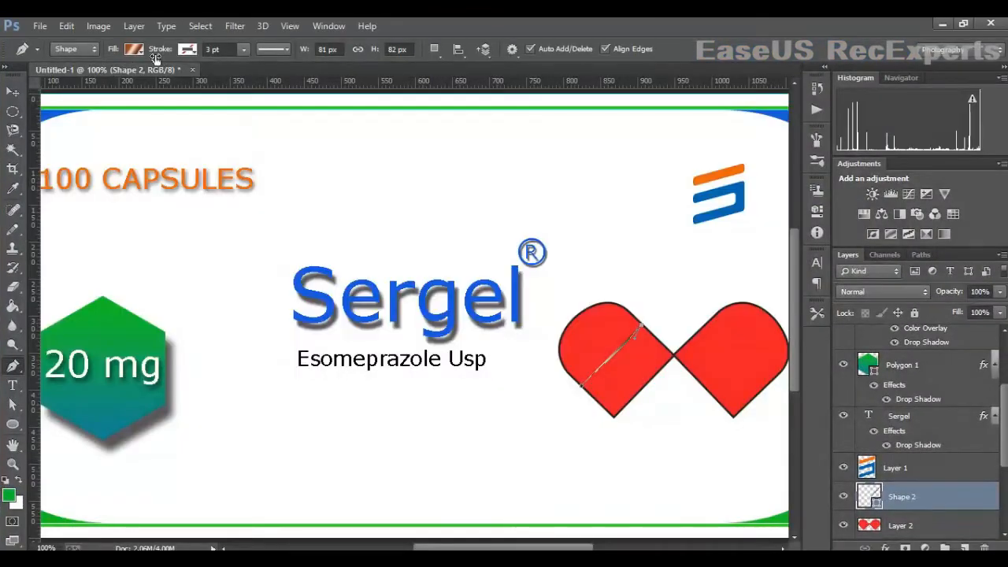
left_click(139, 50)
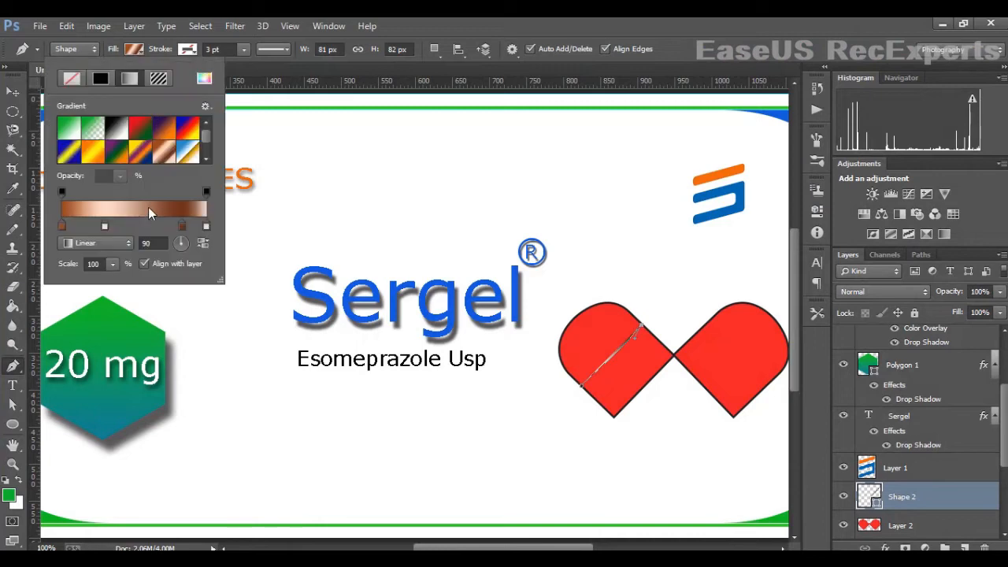
left_click(13, 93)
left_click(9, 370)
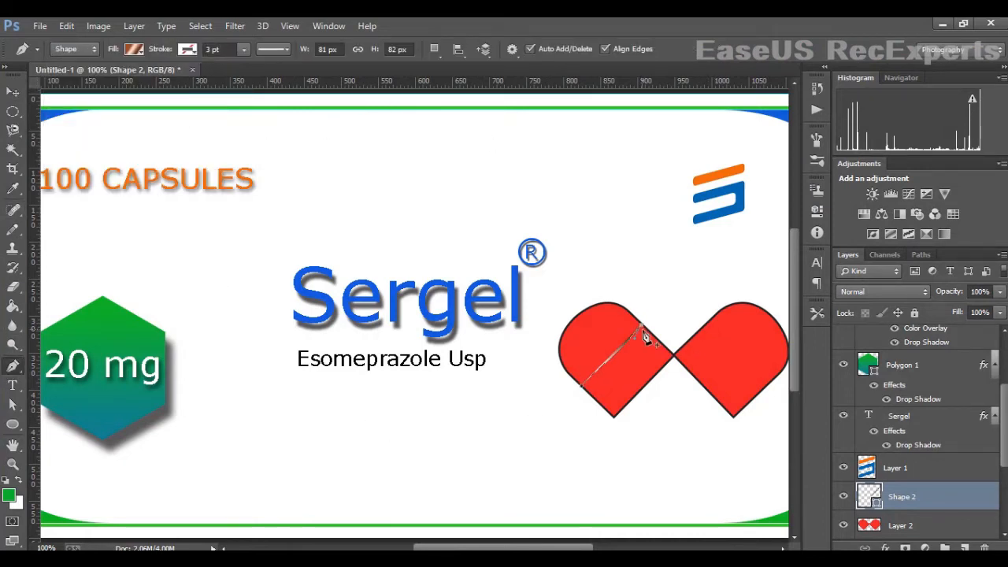
left_click(583, 391)
key("v")
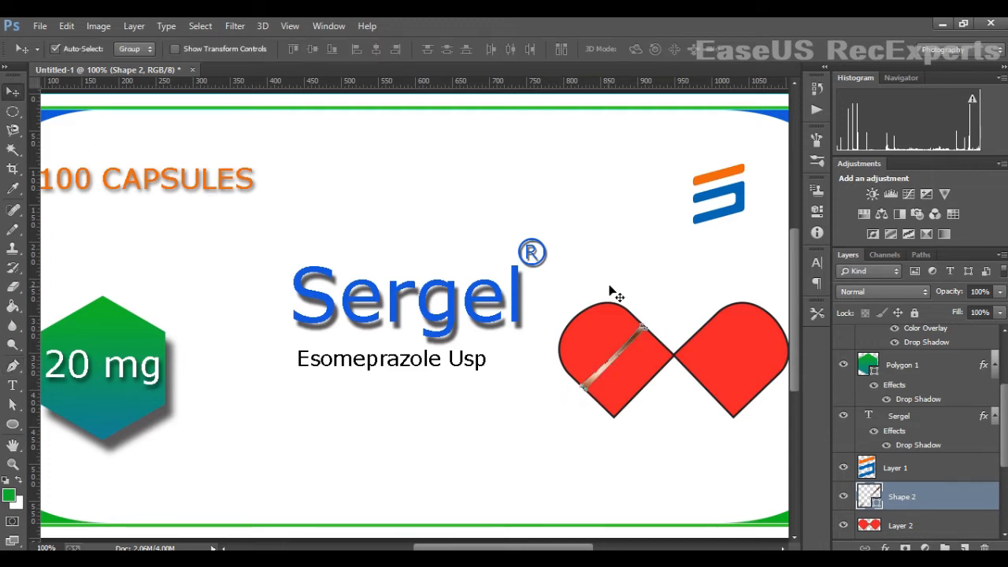
left_click(638, 269)
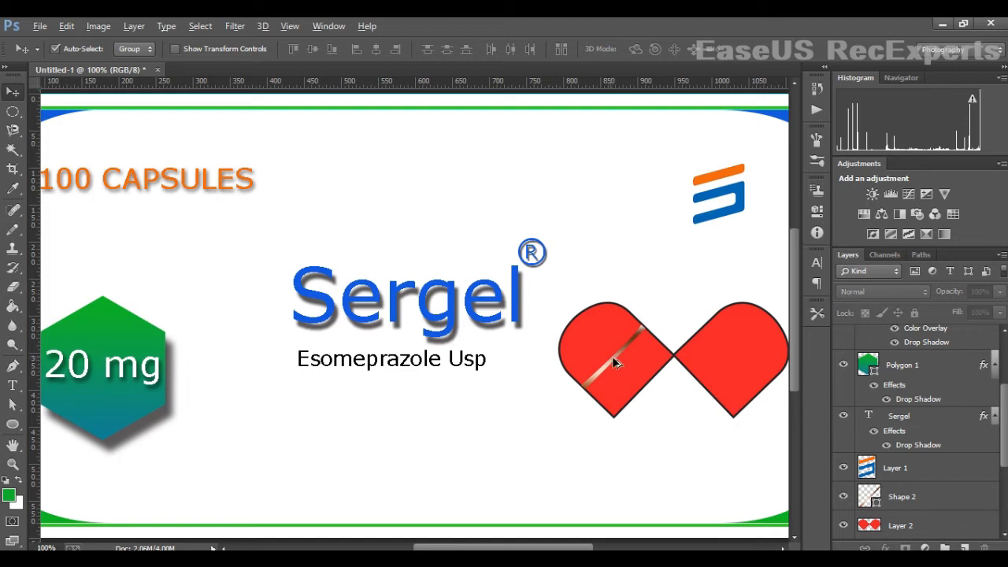
left_click_drag(612, 356, 619, 360, "alt")
key("ctrl+z")
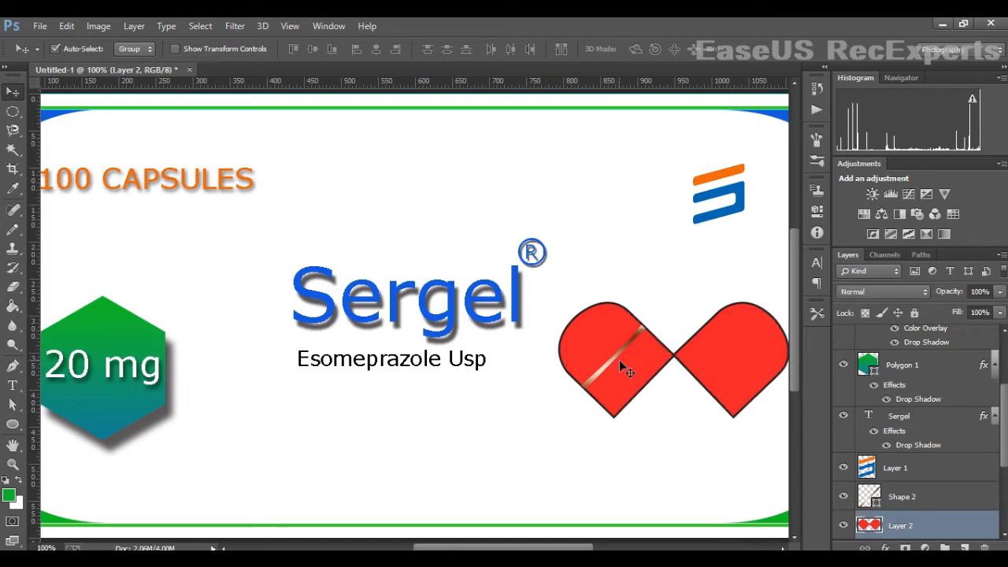
- Duplicate the stripe shape and offset the copy slightly beside the original
left_click(906, 497)
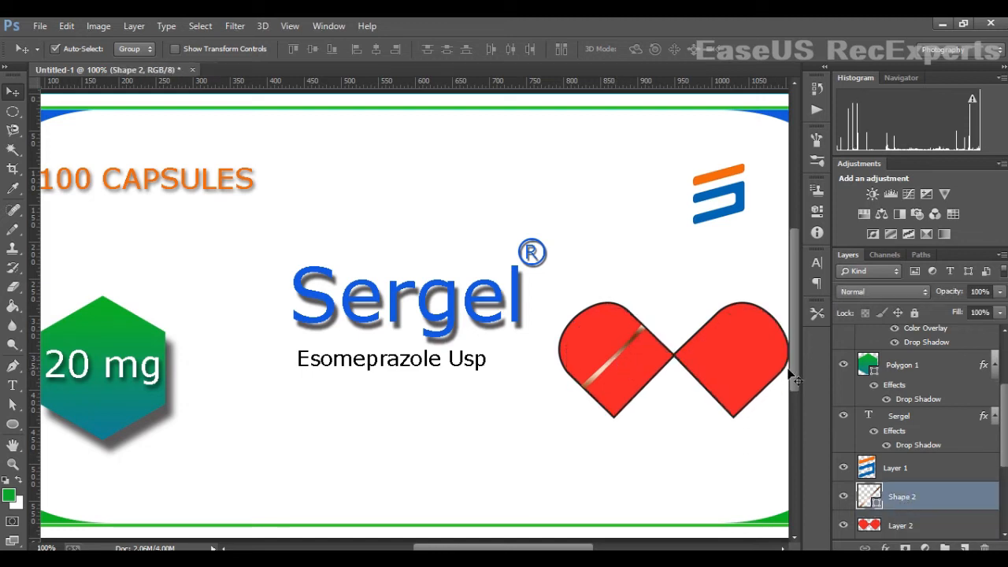
left_click(621, 369)
left_click(940, 498)
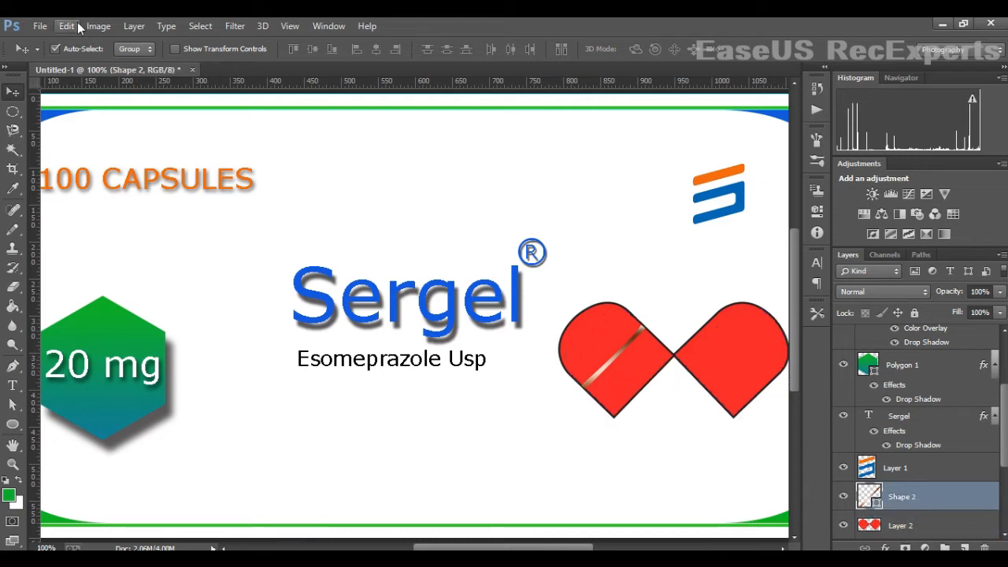
left_click_drag(619, 365, 623, 368)
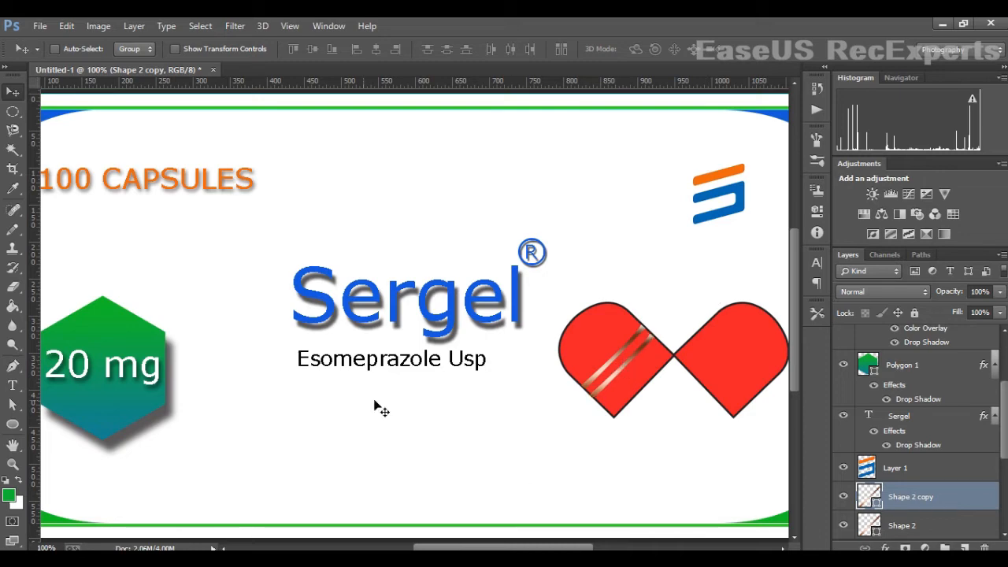
- In the logo document, rasterize the blue circle and erase its centre to leave a ring
left_click(942, 24)
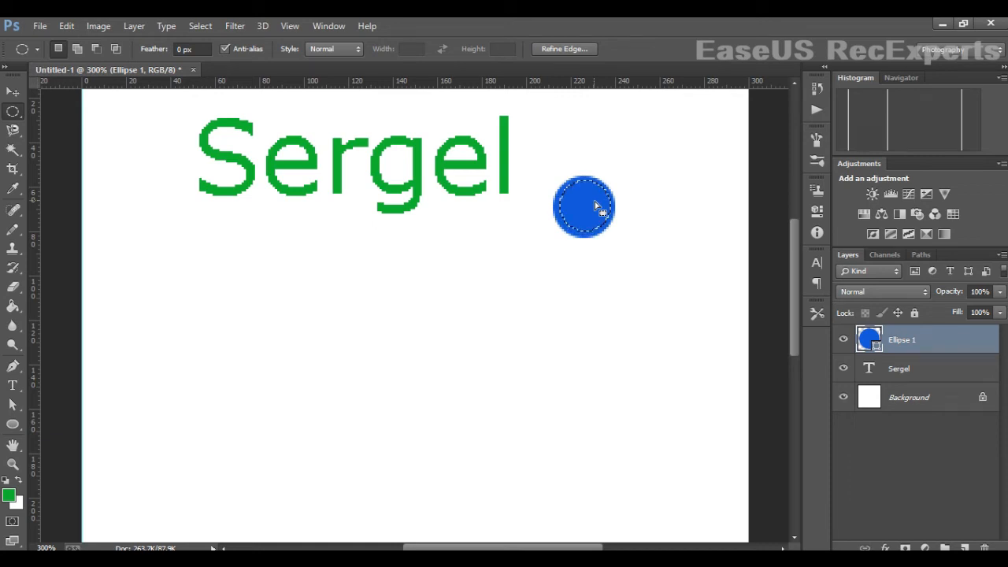
left_click(13, 287)
left_click(586, 222)
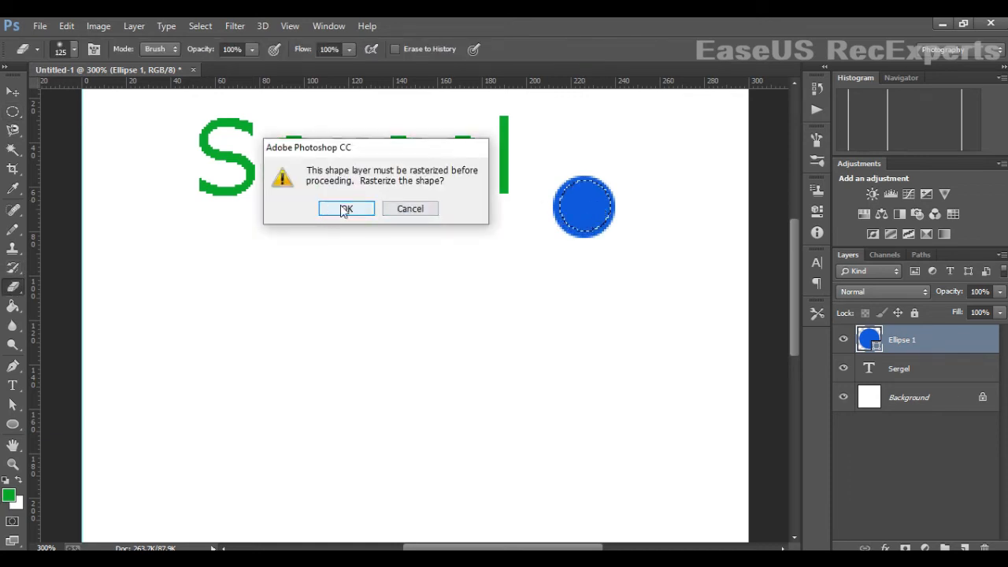
left_click(342, 207)
left_click_drag(621, 197, 594, 198)
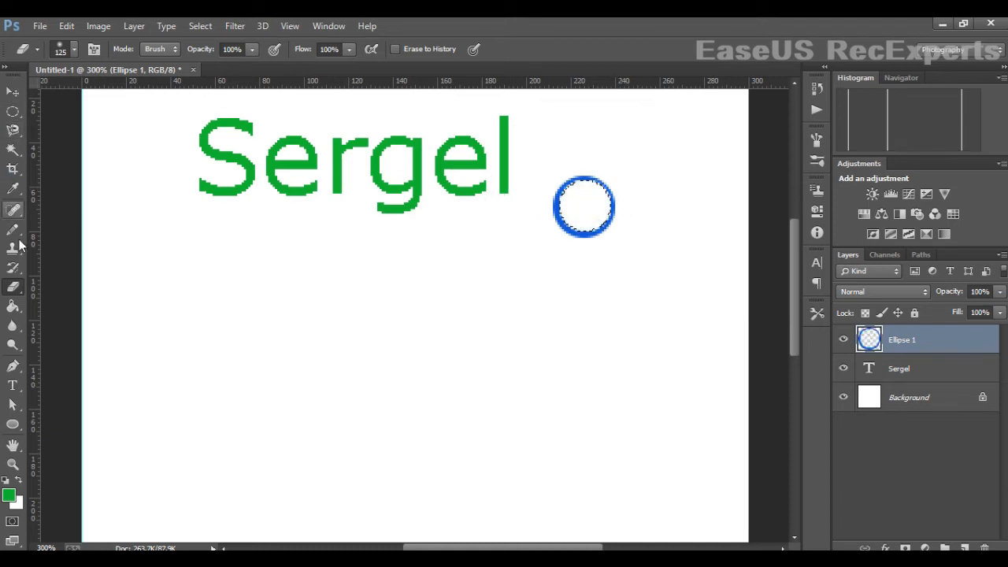
- Add a new text layer with a capital R below the ring
left_click(13, 150)
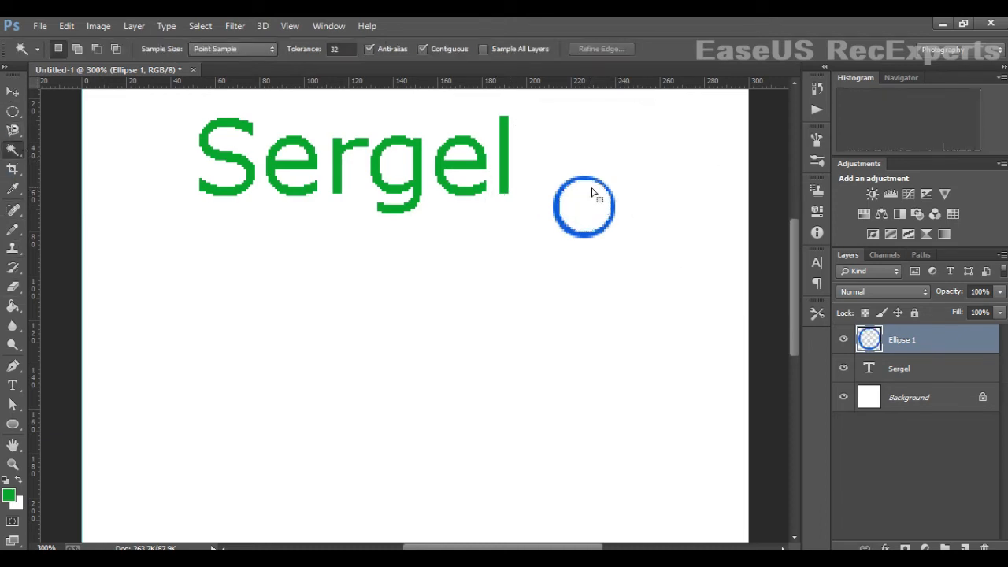
left_click(13, 92)
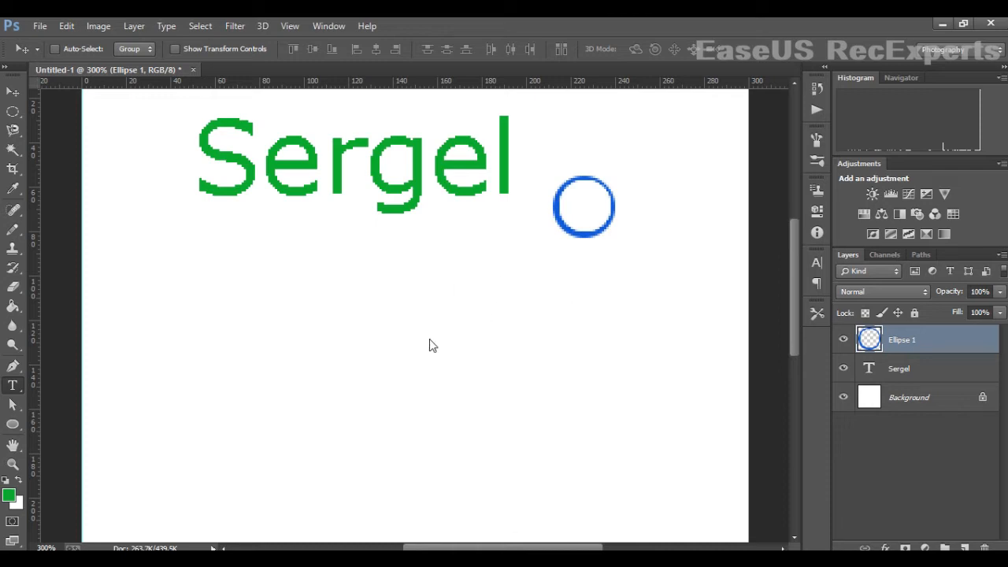
left_click(12, 385)
left_click(496, 280)
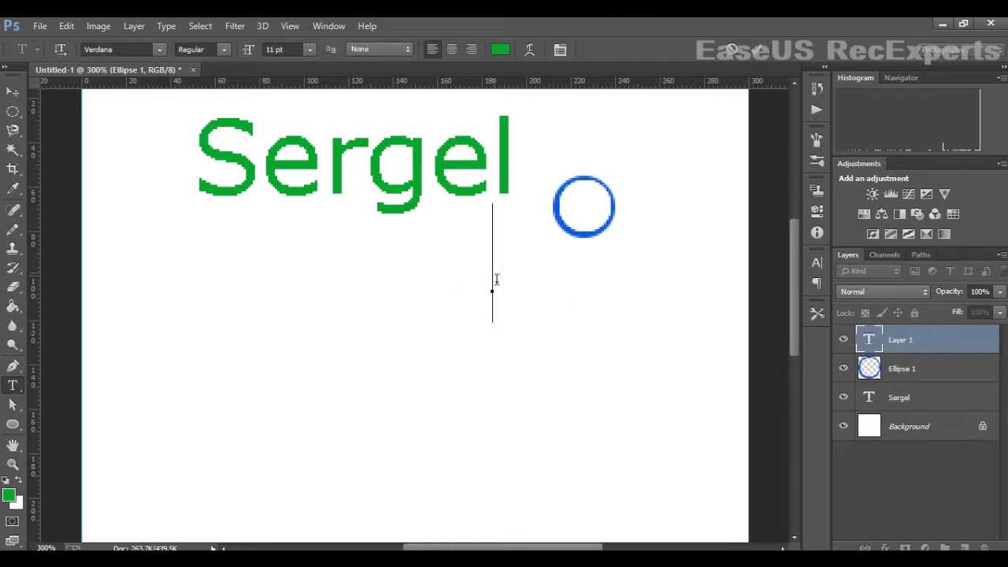
type("R")
key("ctrl+Return")
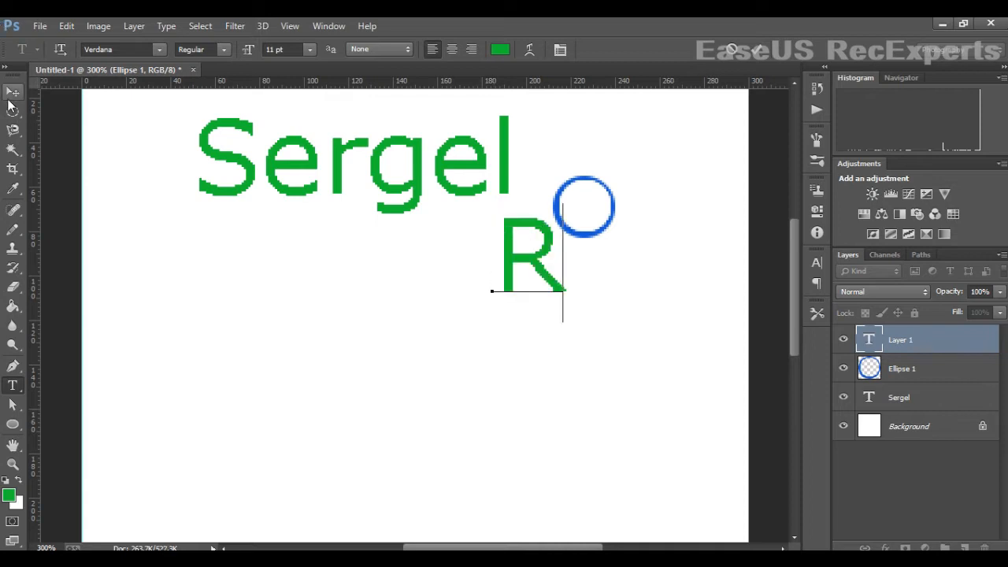
- Scale the R down to about 33%
key("v")
key("ctrl+t")
mouse_move(561, 318)
left_mouse_down()
mouse_move(540, 315)
mouse_move(545, 306)
left_mouse_up()
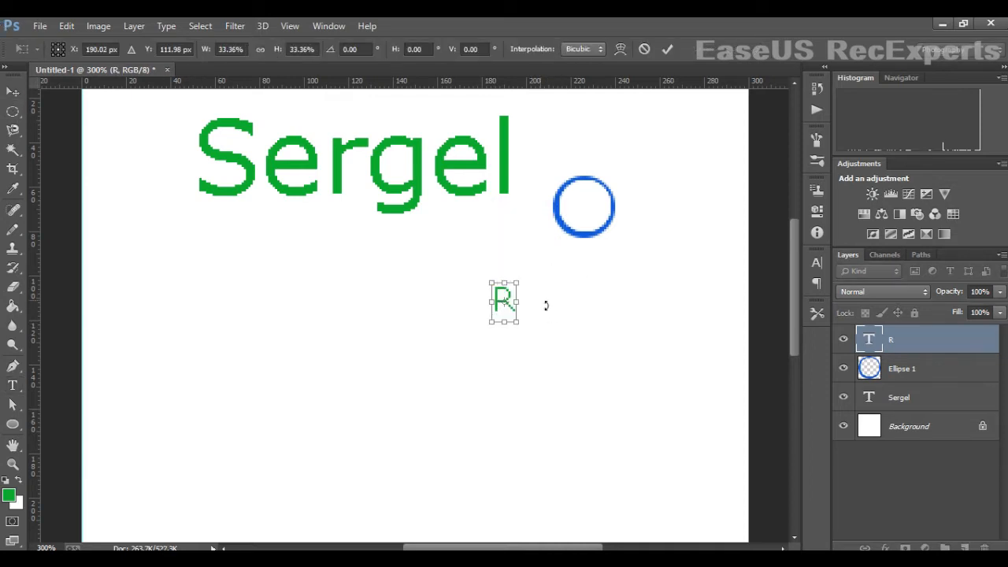
key("Return")
- Recolour the R text to blue (H 234, S 90, B 74)
left_click(13, 385)
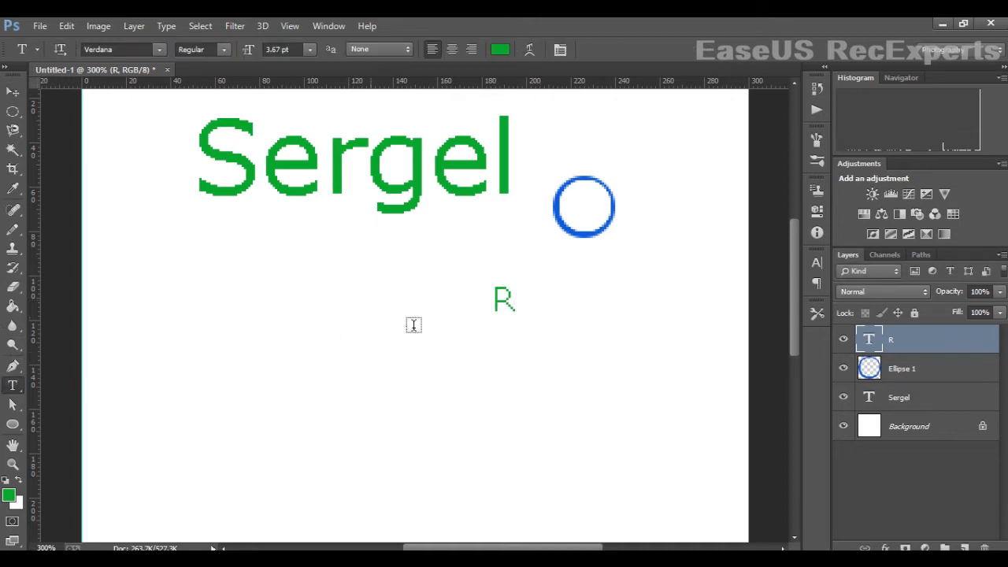
double_click(500, 303)
left_click(500, 49)
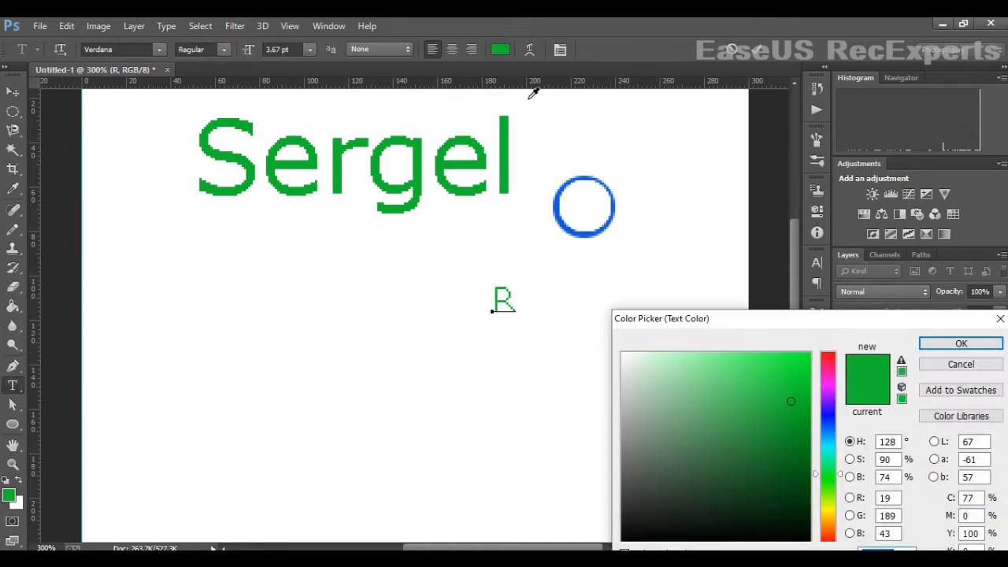
left_click(827, 417)
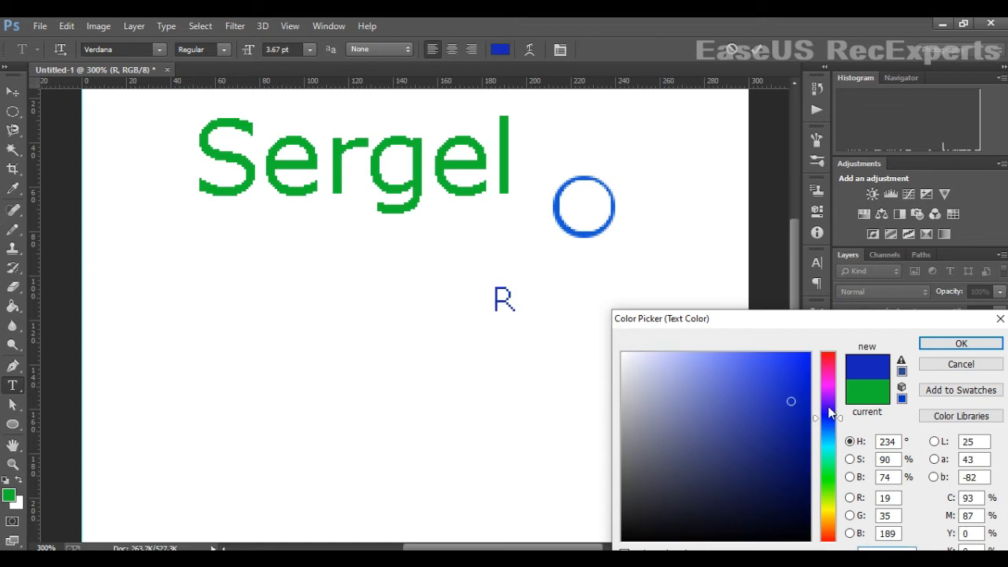
left_click(961, 343)
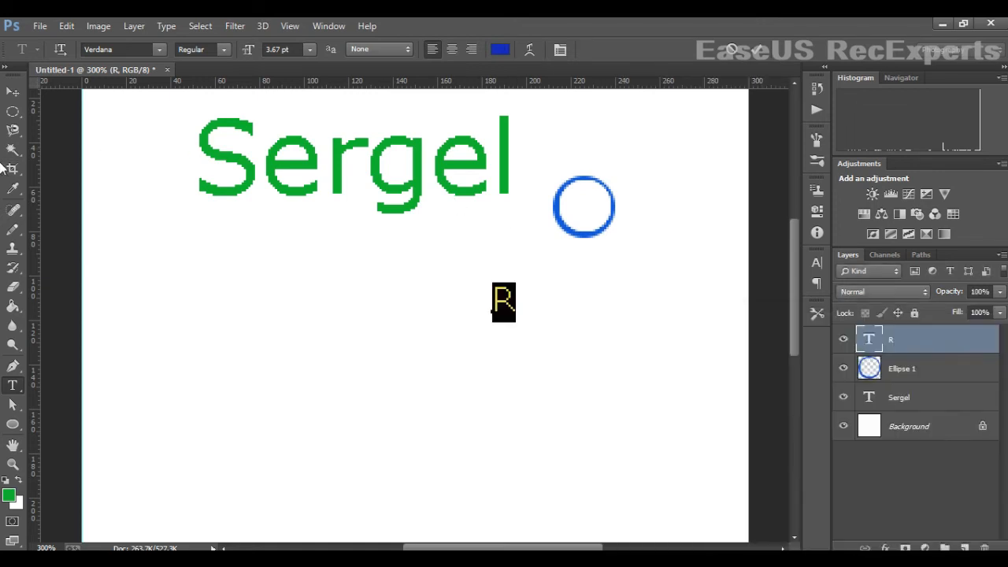
- Move the R inside the ring and enlarge it to about 115%
left_click(13, 91)
left_click_drag(504, 304, 601, 189)
key("ctrl+t")
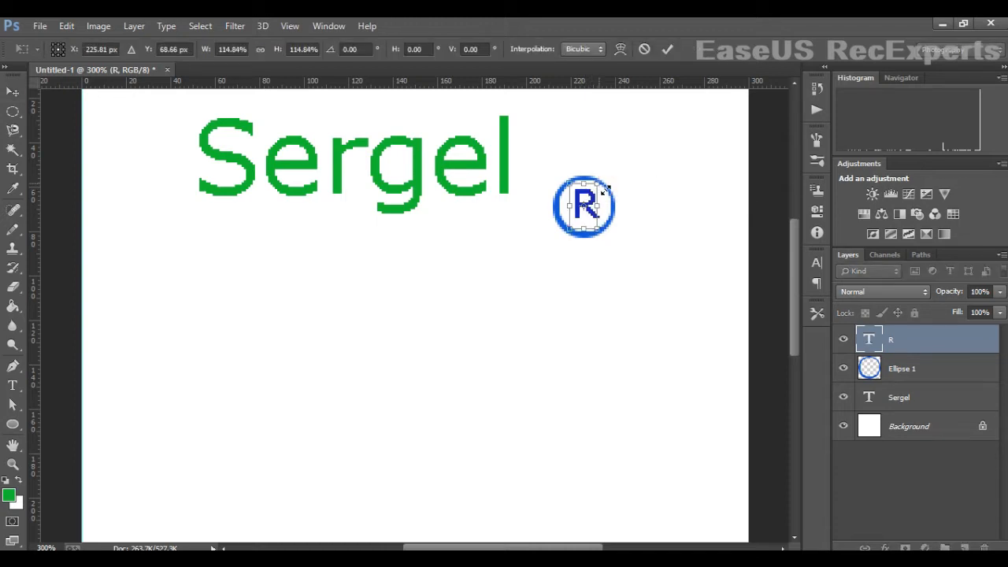
key("Return")
- Group the ring and R layers together
left_click(915, 377)
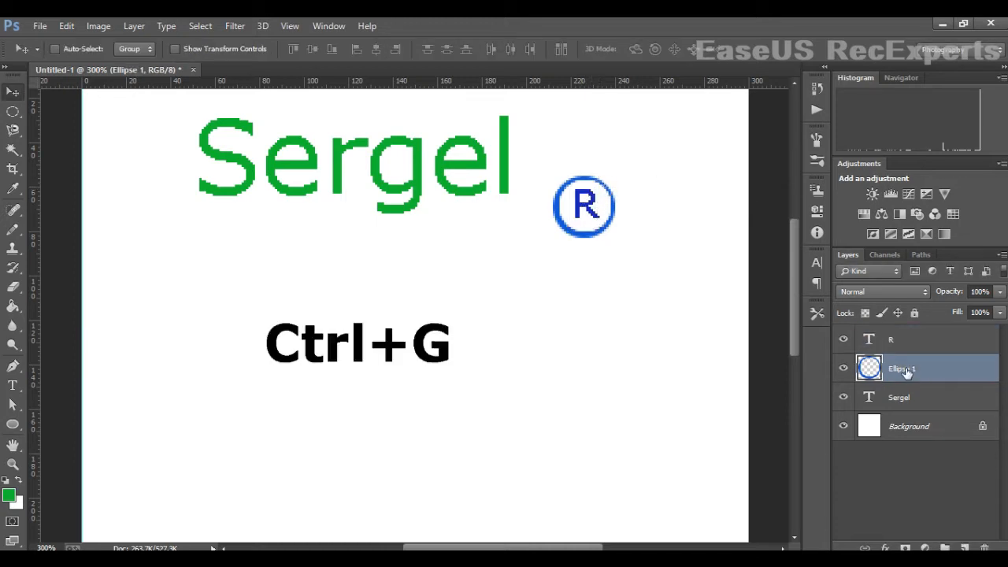
left_click(903, 356, "ctrl")
key("ctrl+g")
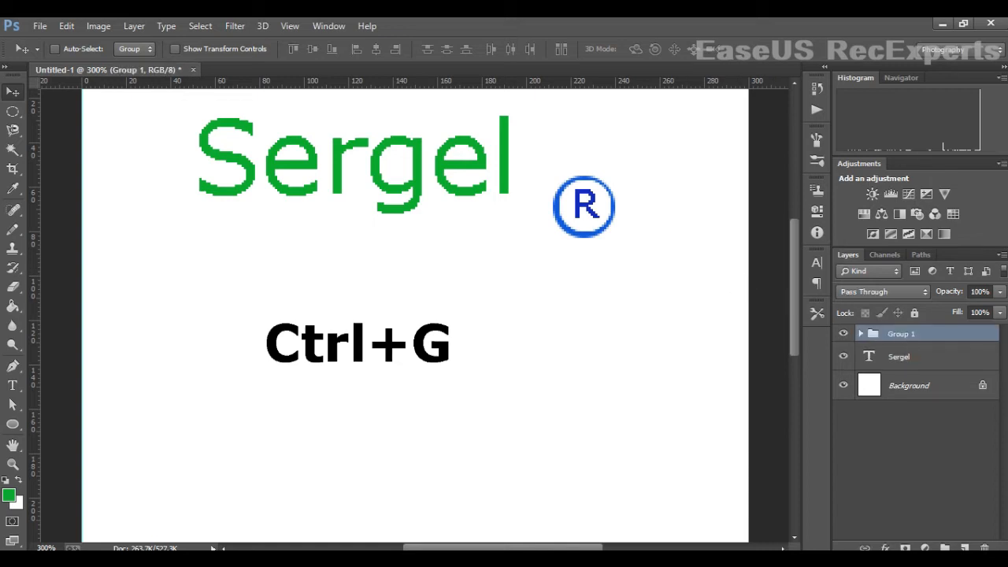
- Place the ® group at Sergel's upper right corner and scale it down
left_click_drag(578, 206, 544, 139)
scroll(574, 280, "up", 3)
left_click_drag(559, 250, 549, 227)
key("ctrl+minus")
key("ctrl+minus")
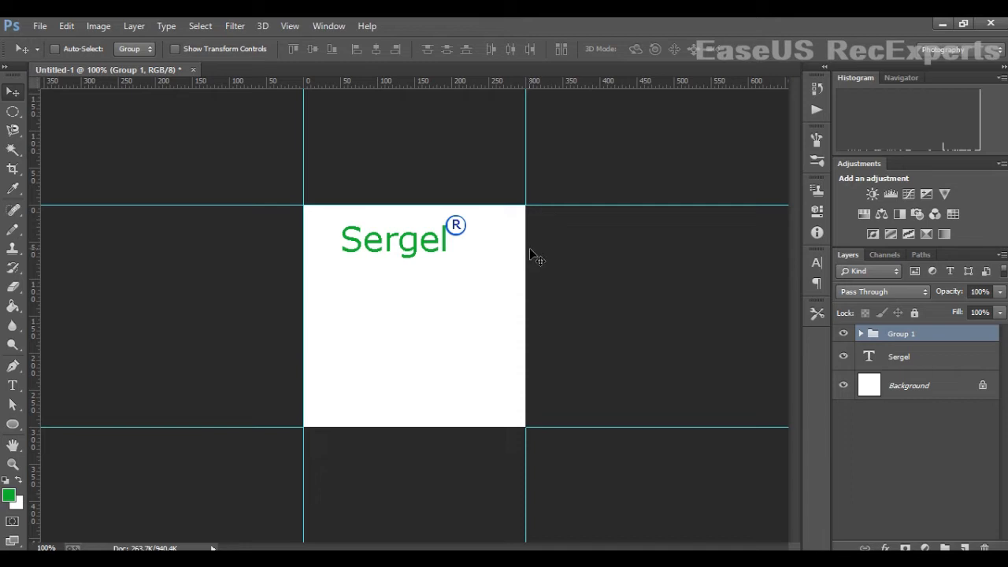
key("ctrl+t")
left_click_drag(473, 220, 474, 229)
key("Return")
- Recolour the Sergel text to blue (H 224, S 80, B 93)
left_click(916, 361)
left_click(12, 385)
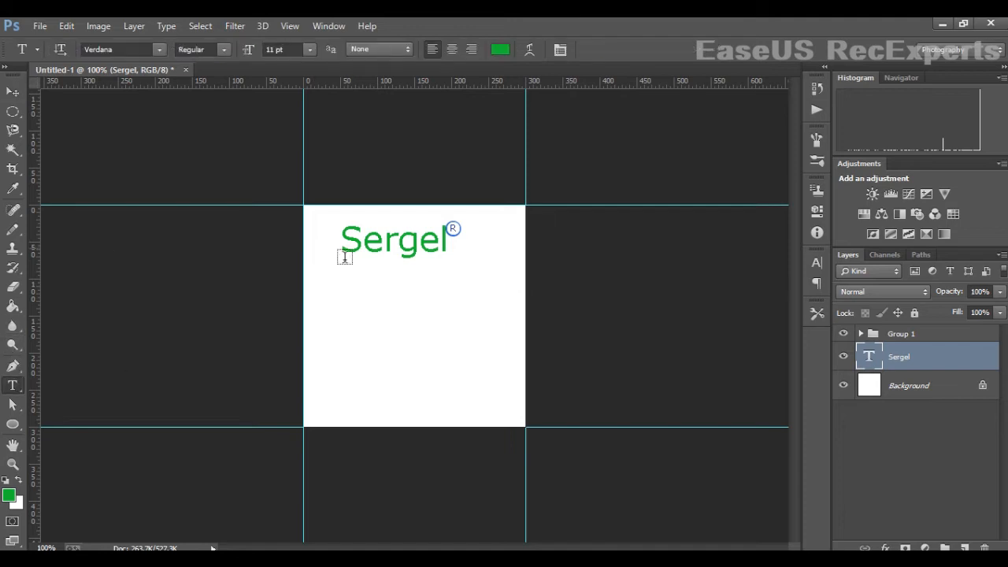
left_click_drag(343, 251, 452, 254)
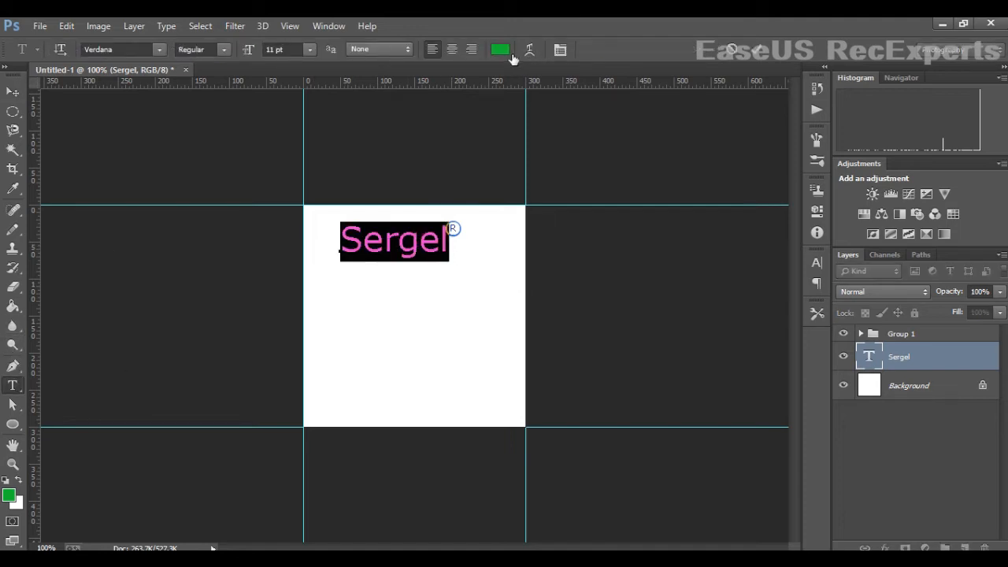
left_click(500, 50)
left_click(827, 420)
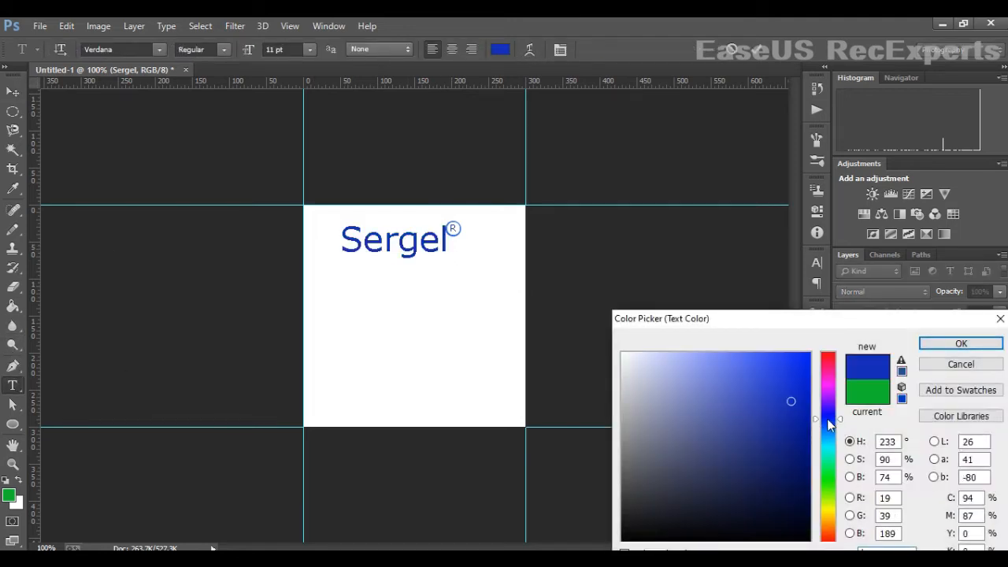
left_click(747, 376)
left_click(772, 366)
left_click_drag(825, 426, 826, 415)
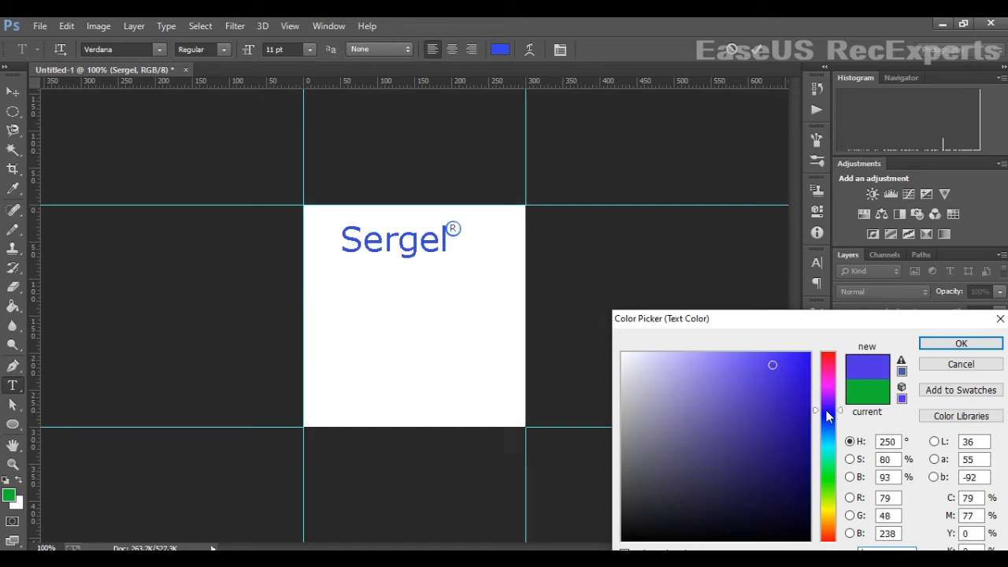
left_click(826, 423)
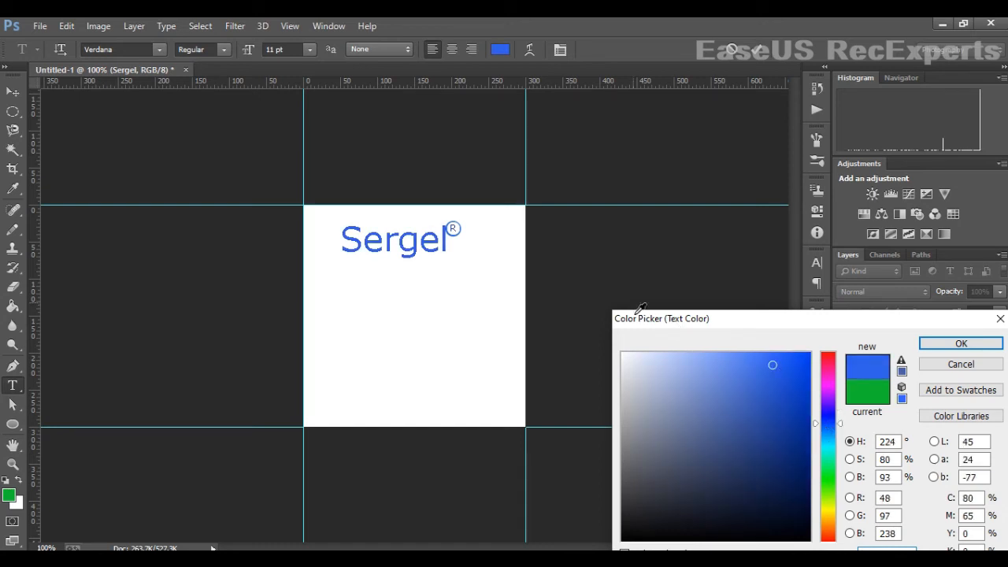
left_click(961, 343)
- Nudge Sergel and its ® mark down and right toward the middle of the label
left_click(12, 92)
key("Left")
key("Left")
key("Left")
key("Left")
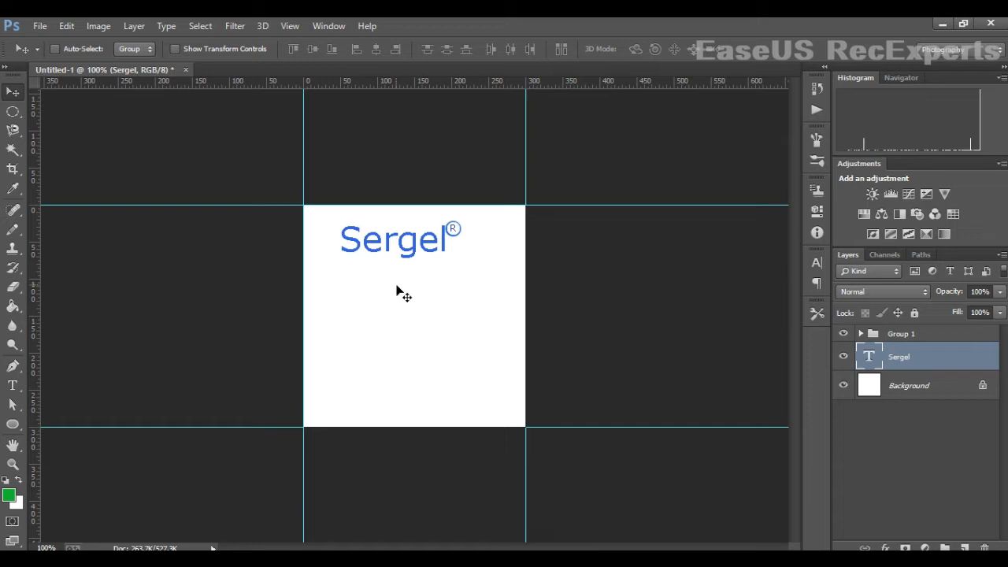
key("Down")
key("Down")
key("Down")
key("Down")
key("Down")
key("Down")
key("Down")
key("Down")
key("Down")
key("Down")
key("Down")
key("Down")
key("Down")
key("Down")
key("Down")
key("Down")
key("Down")
key("Down")
key("Down")
key("Down")
key("Down")
key("Down")
key("Down")
key("Down")
key("Down")
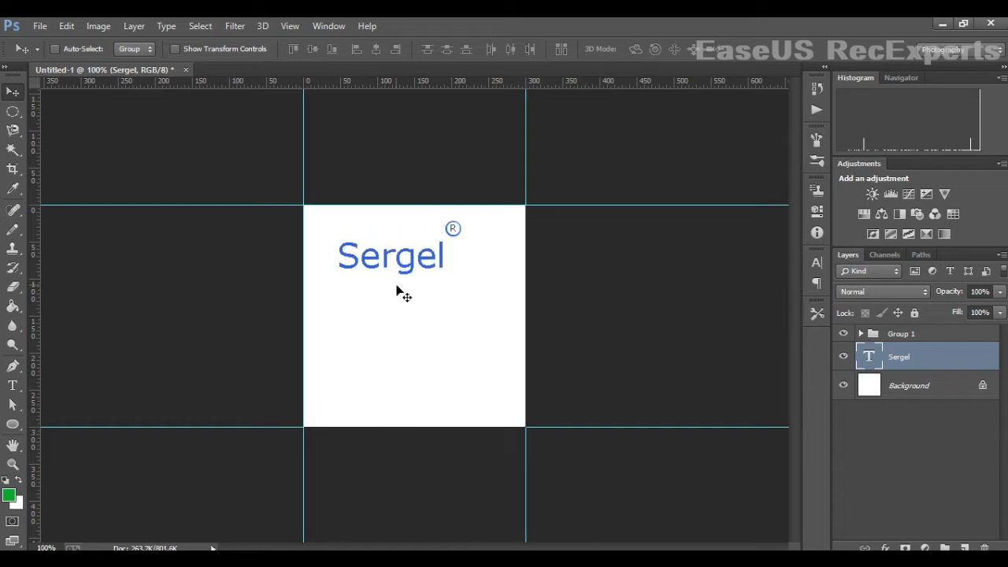
key("Down")
key("Down")
key("Down")
key("Down")
key("Down")
key("Down")
key("Down")
key("Down")
key("Down")
key("Down")
key("Down")
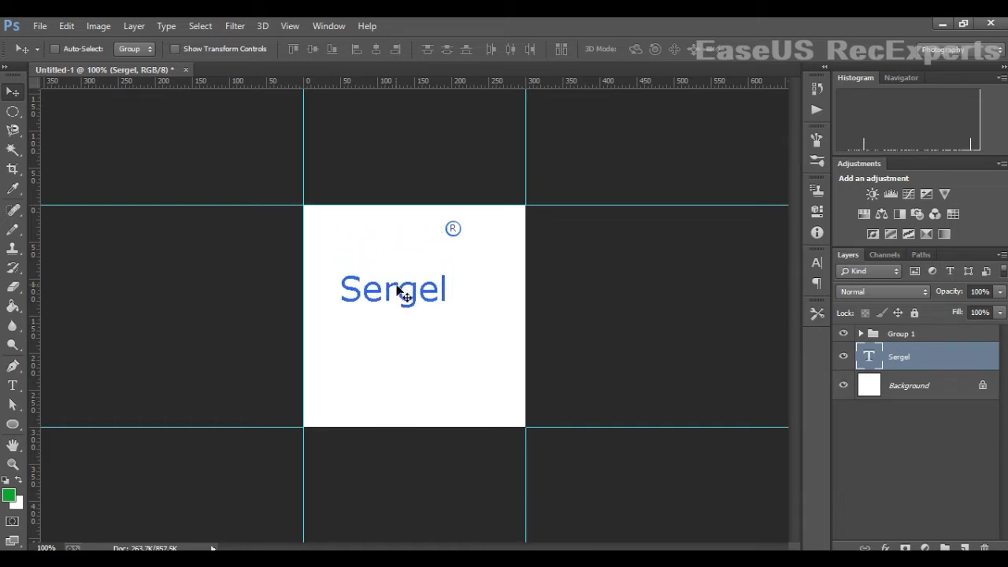
key("Right")
key("Right")
key("Right")
key("Right")
key("Right")
key("Right")
key("Right")
key("Right")
key("Down")
key("Down")
key("Down")
key("Down")
key("Down")
key("Down")
key("Down")
key("Down")
key("Down")
key("Down")
key("Down")
key("Down")
key("Down")
key("Down")
key("Right")
key("Right")
key("Right")
key("Right")
key("Right")
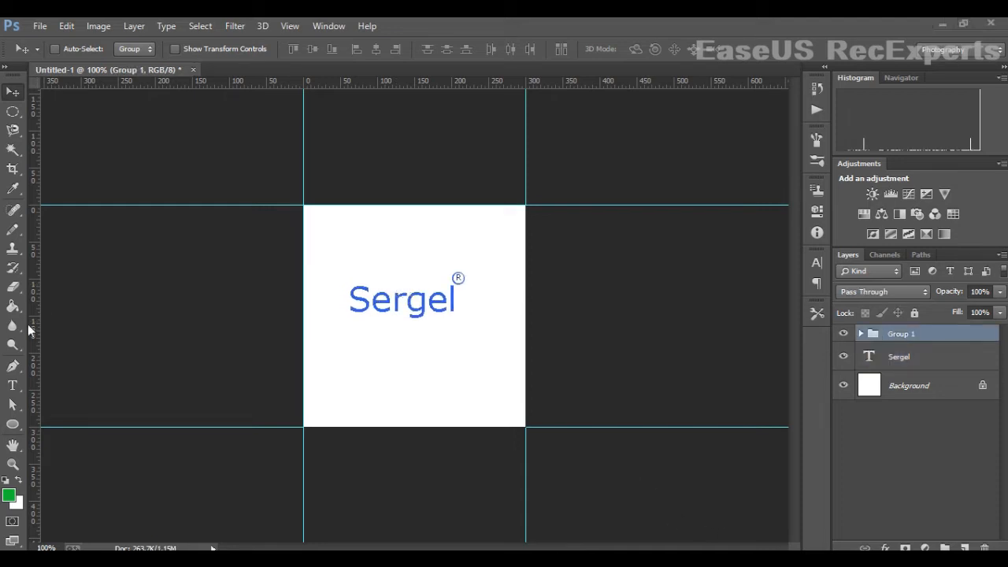
- Add the text "Esomeprazole Usp" below Sergel
left_click(373, 335)
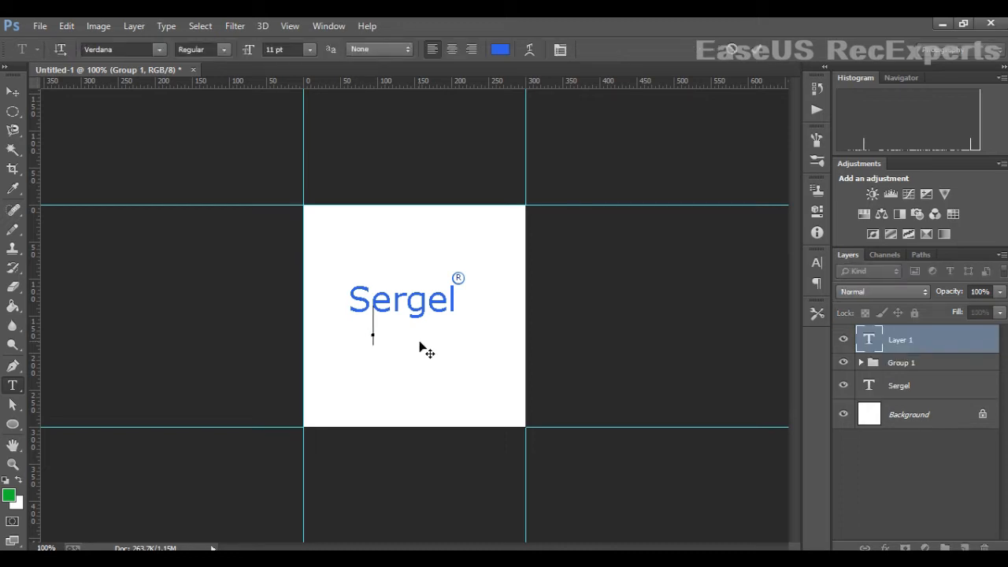
type("Eso")
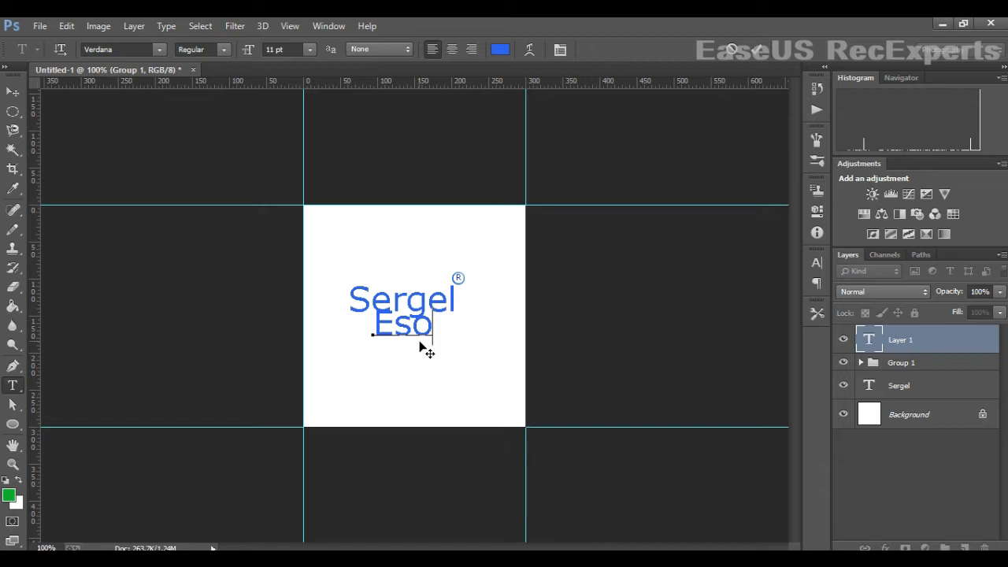
type("mep")
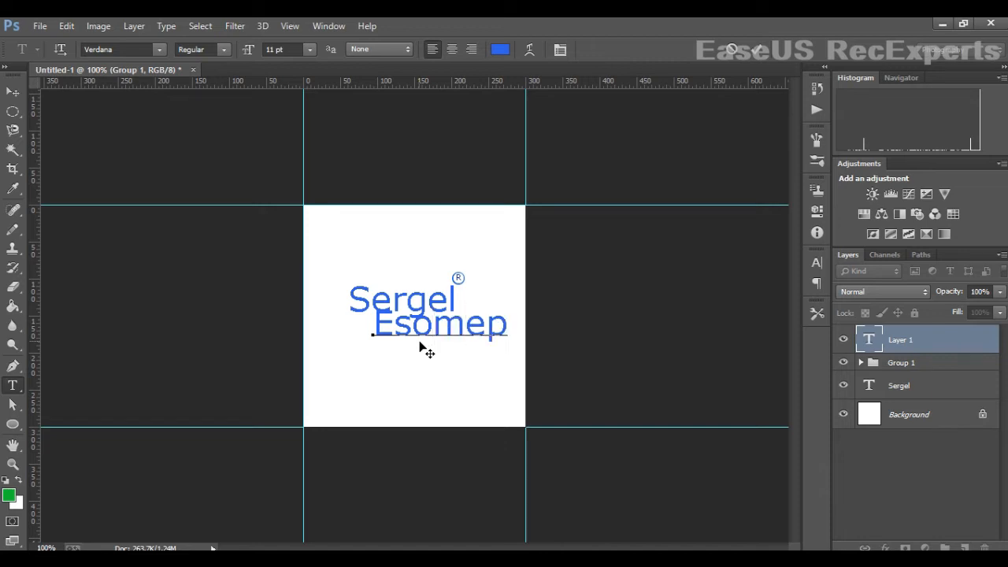
type("ra")
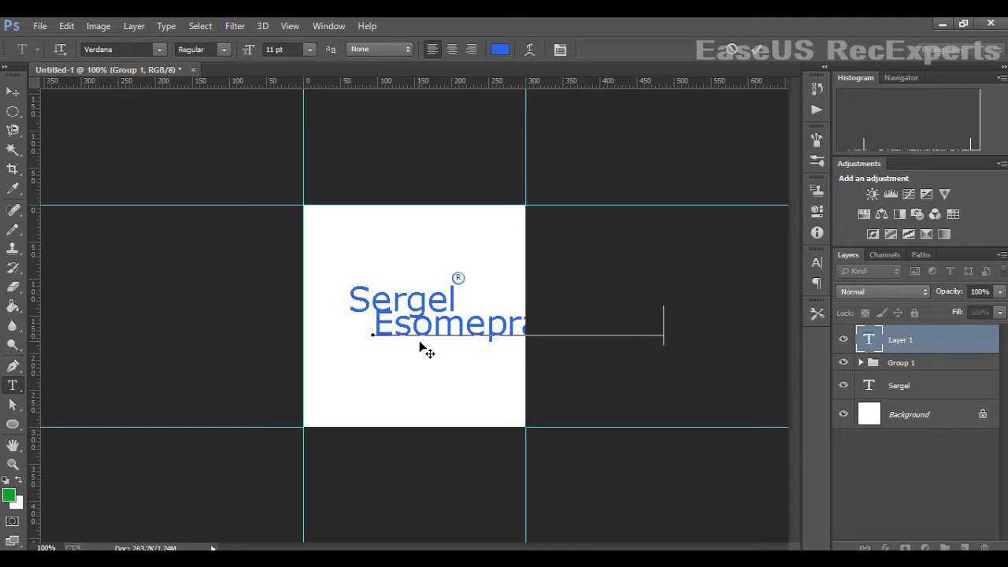
type("z")
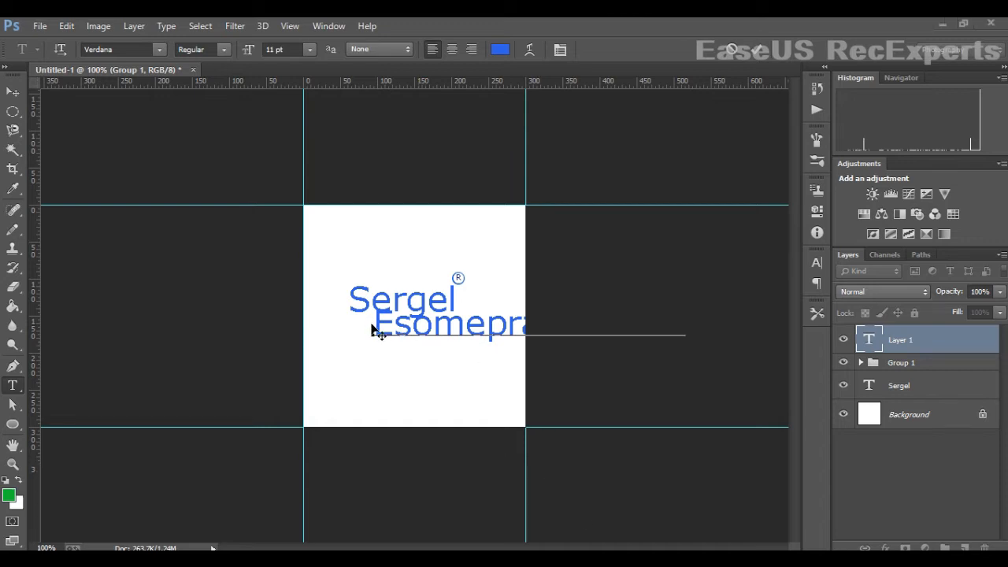
- Set the Esomeprazole Usp text size to 6 pt
left_click_drag(376, 331, 760, 341)
left_click(309, 49)
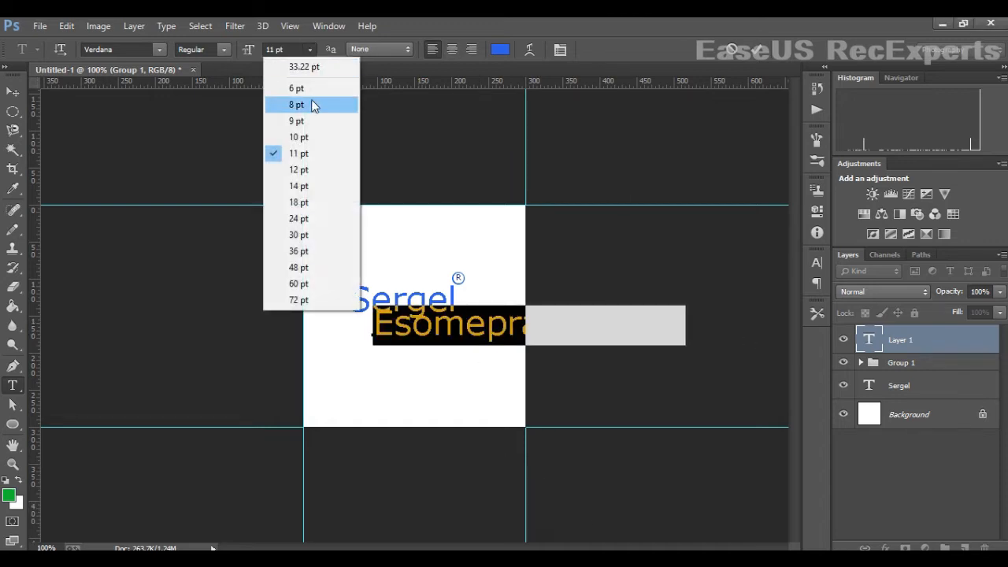
left_click(313, 105)
left_click(309, 49)
left_click(314, 90)
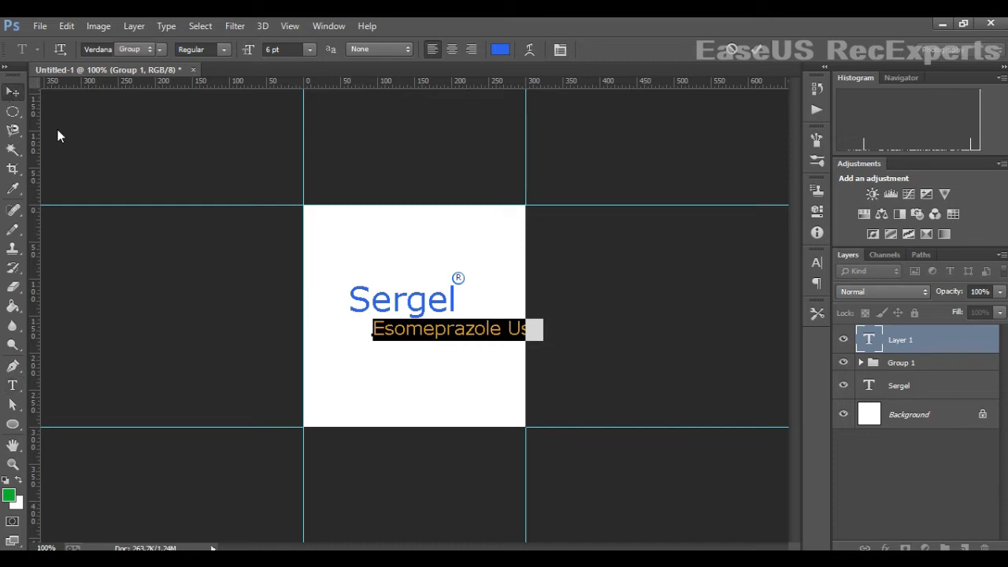
- Scale the Esomeprazole Usp text down and position it beneath Sergel
left_click_drag(423, 329, 403, 333)
key("ctrl+t")
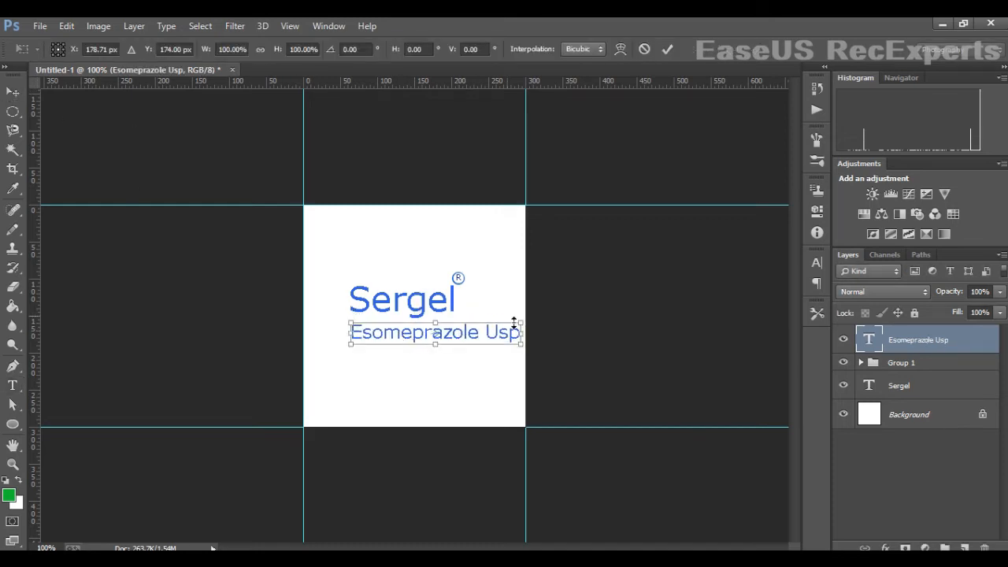
left_click_drag(528, 327, 463, 332)
key("Return")
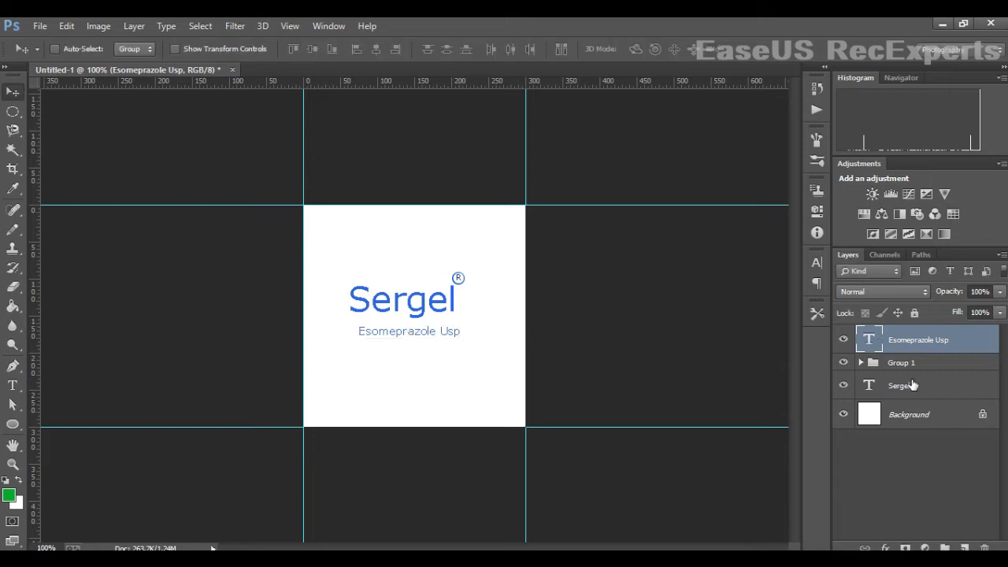
- Enlarge the Sergel text with Free Transform
left_click(910, 366)
left_click(929, 387)
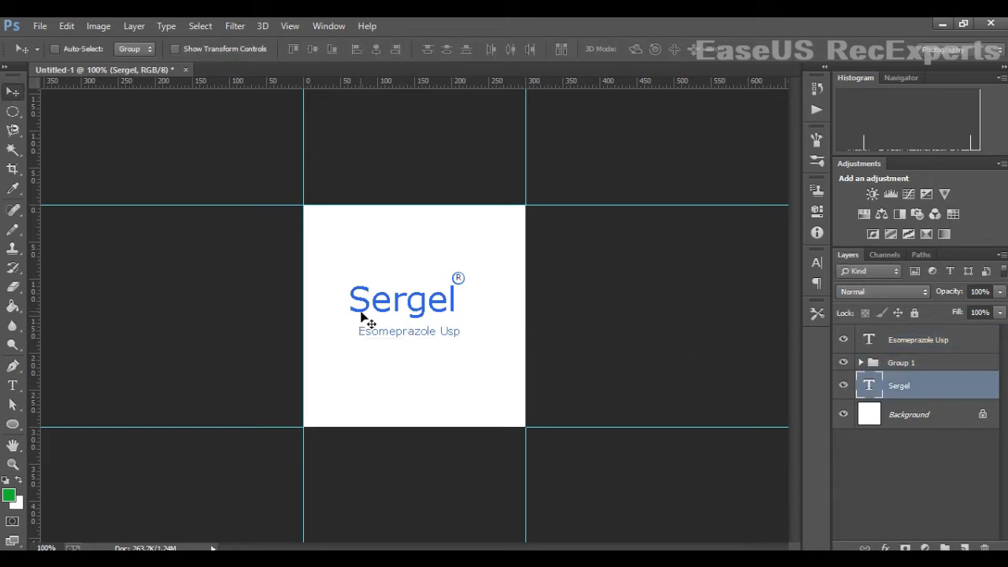
key("ctrl+t")
left_click_drag(459, 282, 489, 266)
key("Return")
left_click(456, 278, "ctrl")
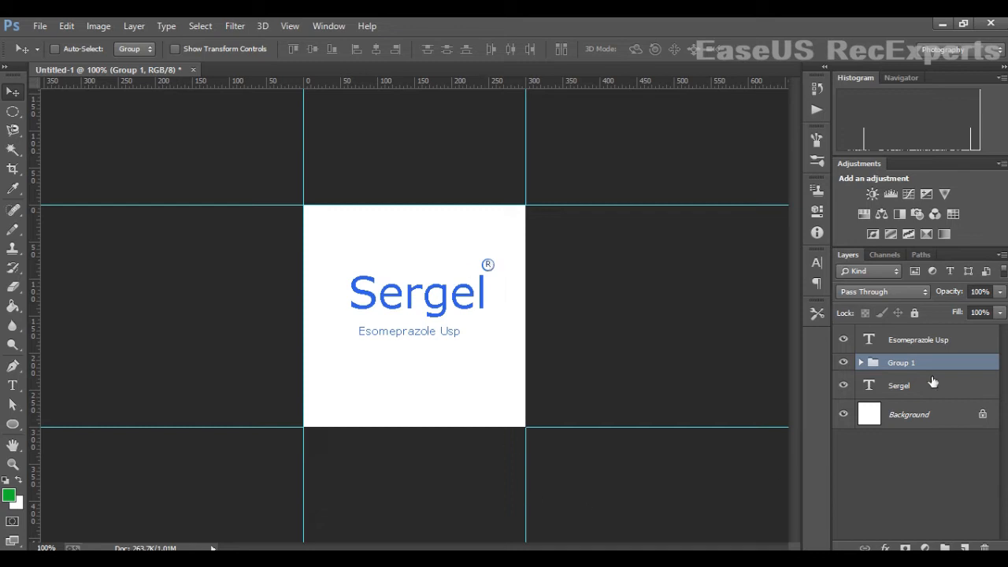
- Nudge the Esomeprazole Usp text slightly left and up under Sergel
left_click(923, 351)
key("Left")
key("Left")
key("Left")
key("Left")
key("Left")
key("Left")
key("Up")
key("Up")
key("Up")
key("Up")
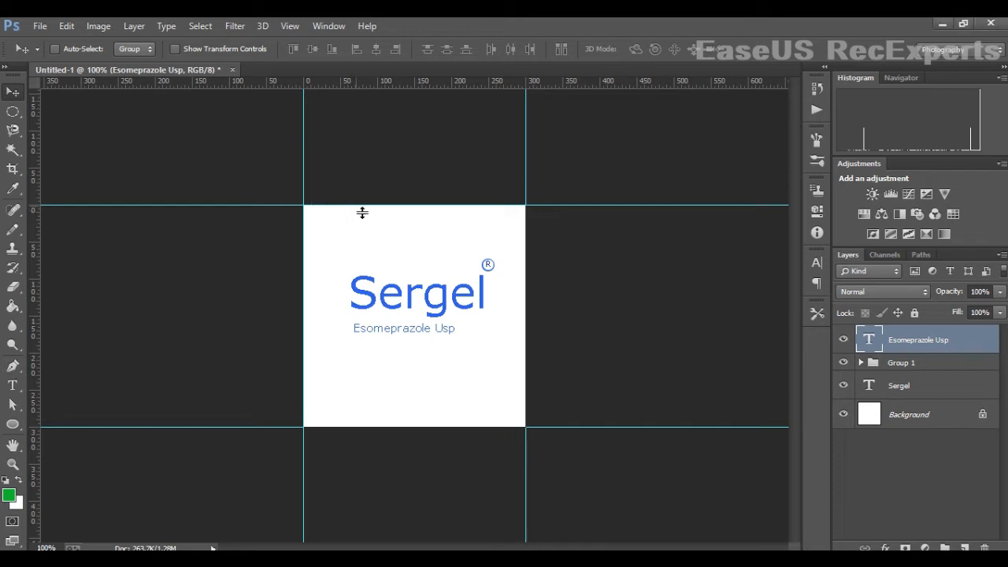
- Draw a curved corner shape about 106 x 87 px at the label's top-left corner with the Pen tool
left_click(12, 367)
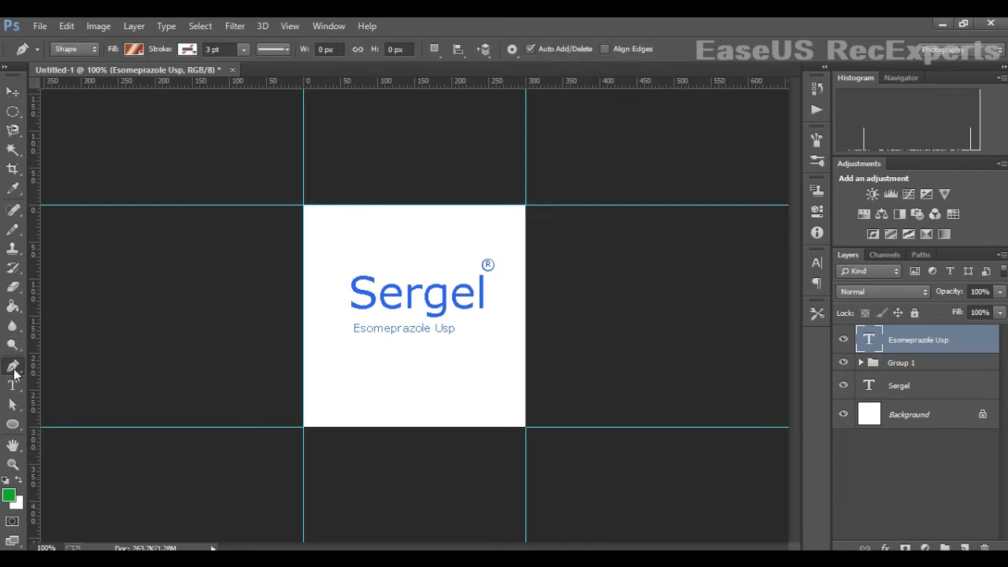
left_click(383, 205)
left_click(304, 205)
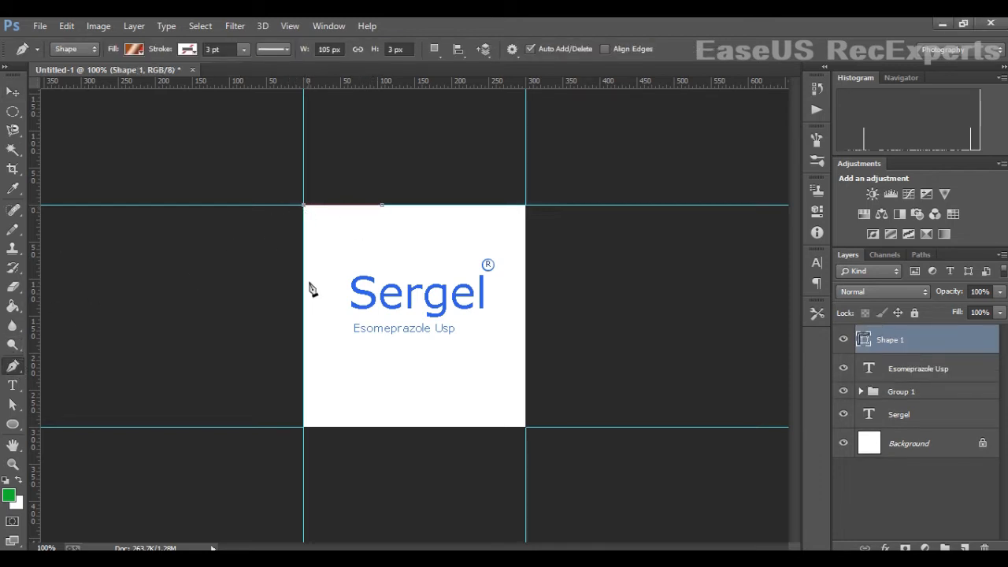
left_click(304, 269)
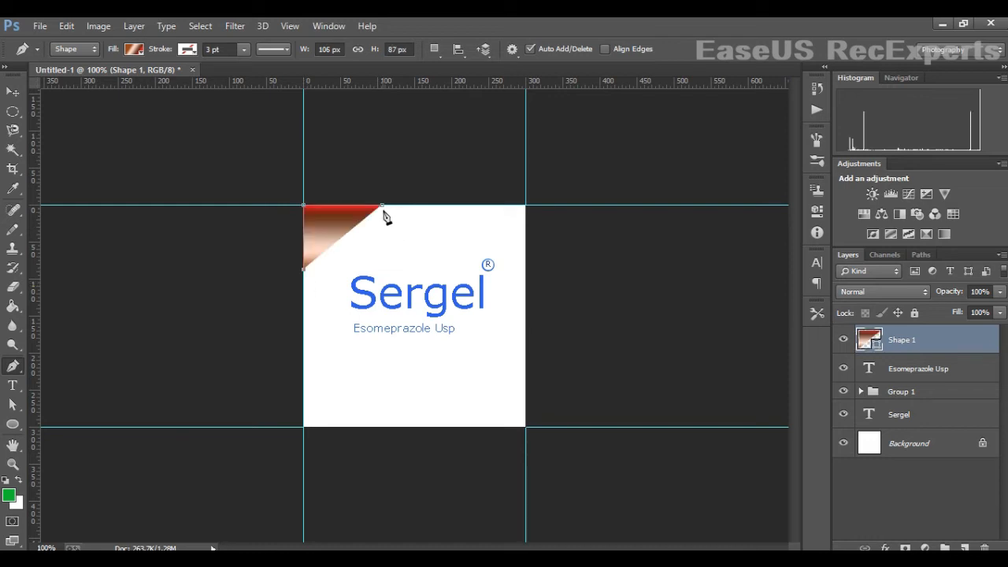
left_click_drag(453, 208, 454, 207)
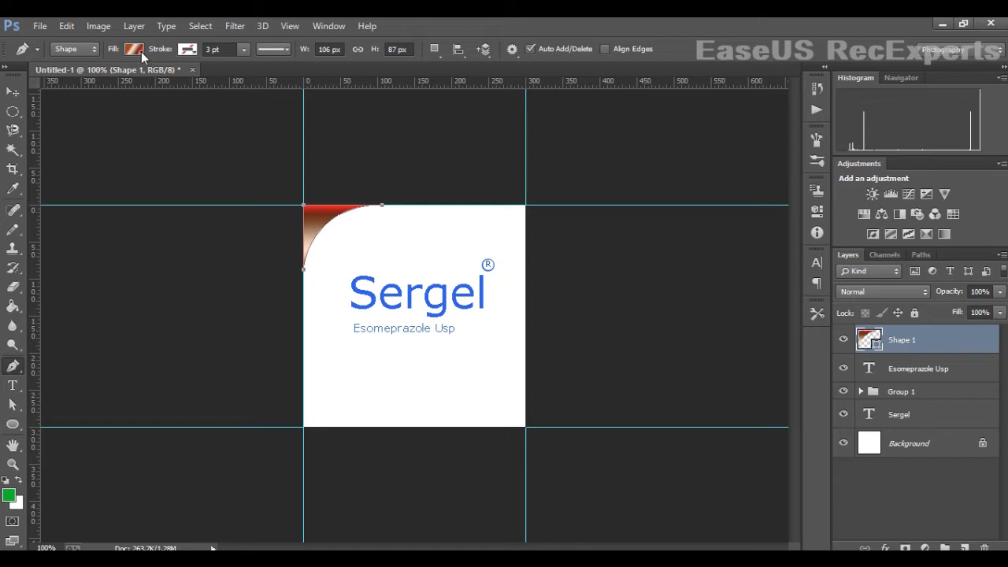
- Fill the corner shape with a green gradient, setting its end stop to the blue sampled from Sergel
left_click(141, 51)
left_click(99, 132)
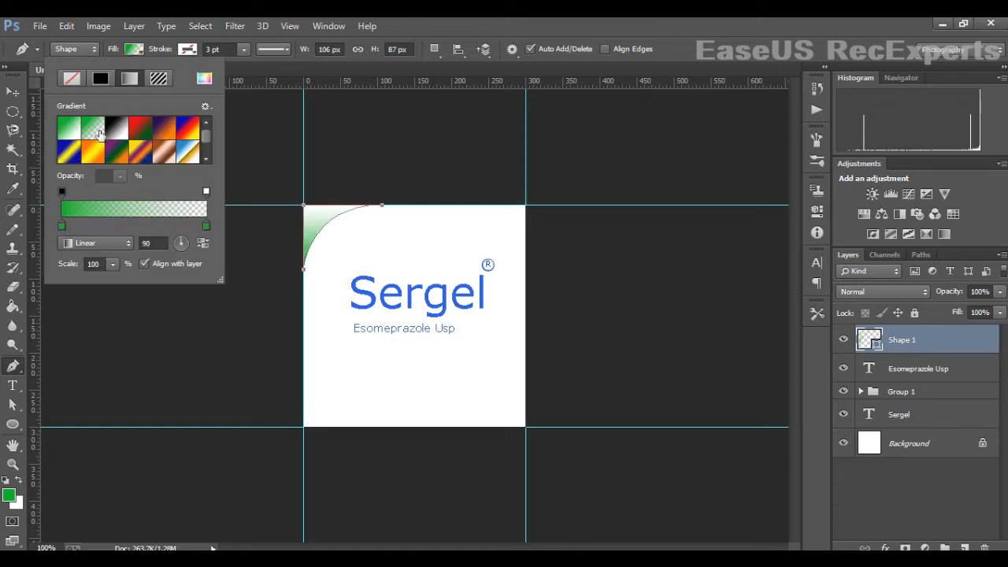
double_click(204, 224)
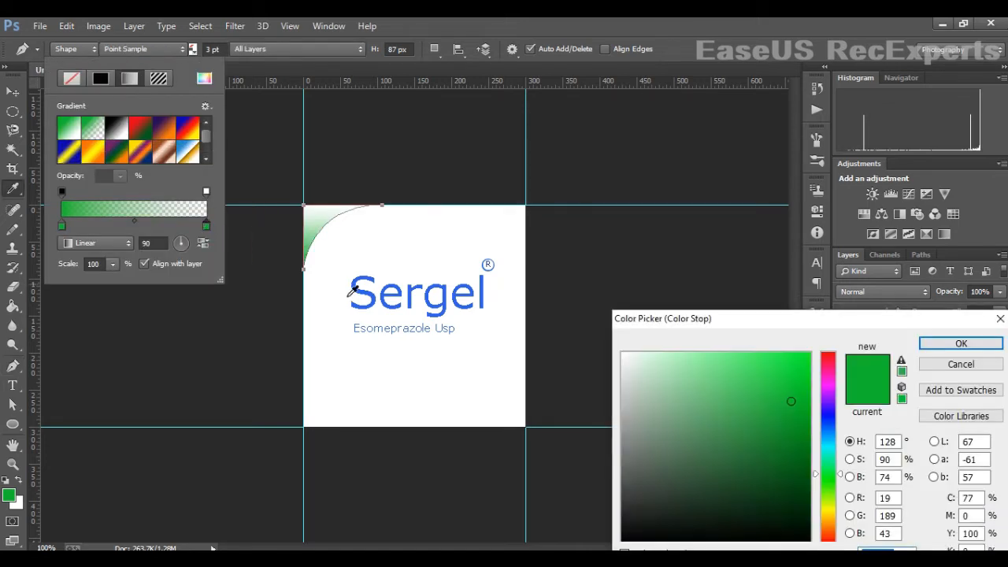
left_click(354, 293)
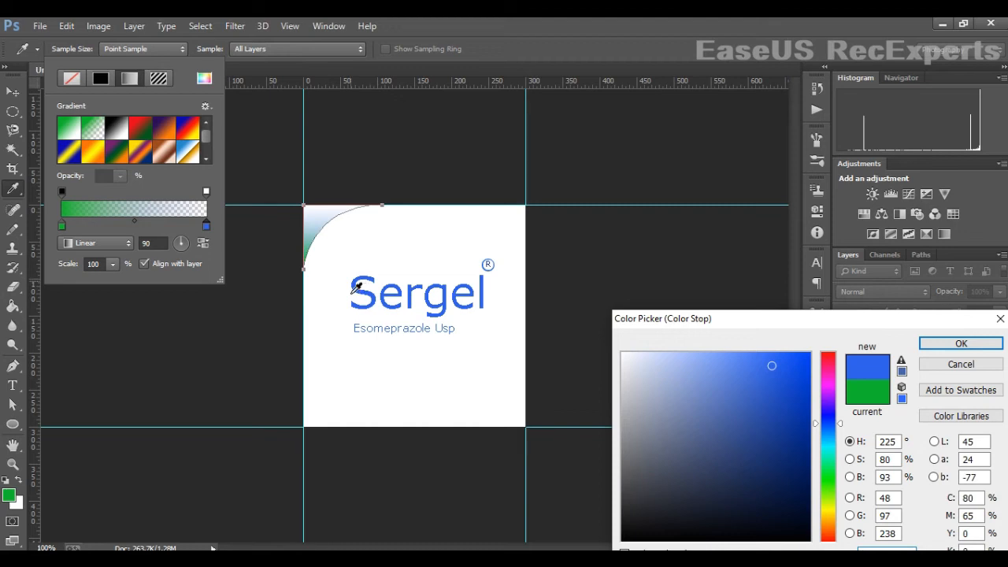
left_click(955, 344)
- Set the gradient's start stop to bright green (H 128, S 100, B 100) and lighten the blue end stop
double_click(63, 226)
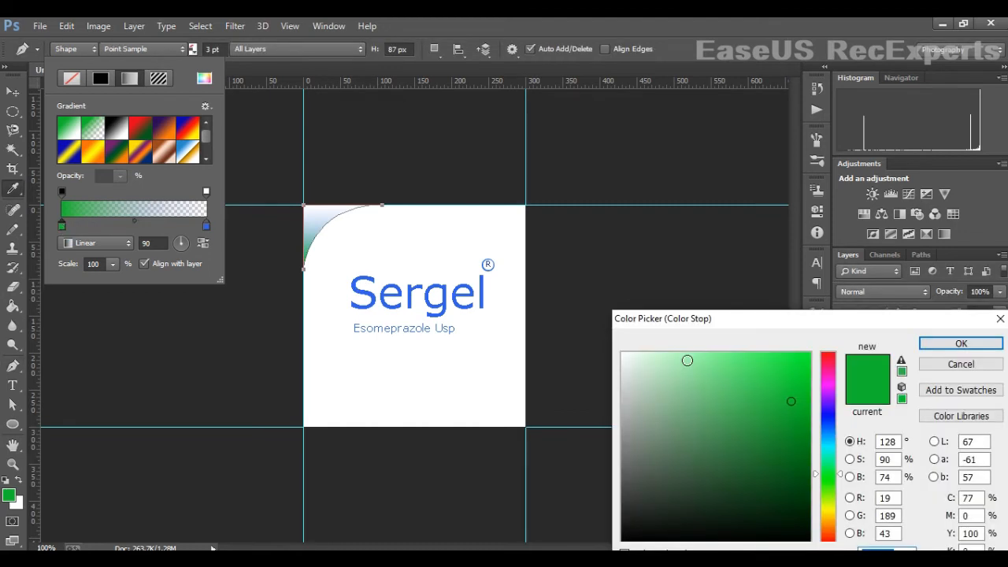
left_click_drag(765, 386, 812, 352)
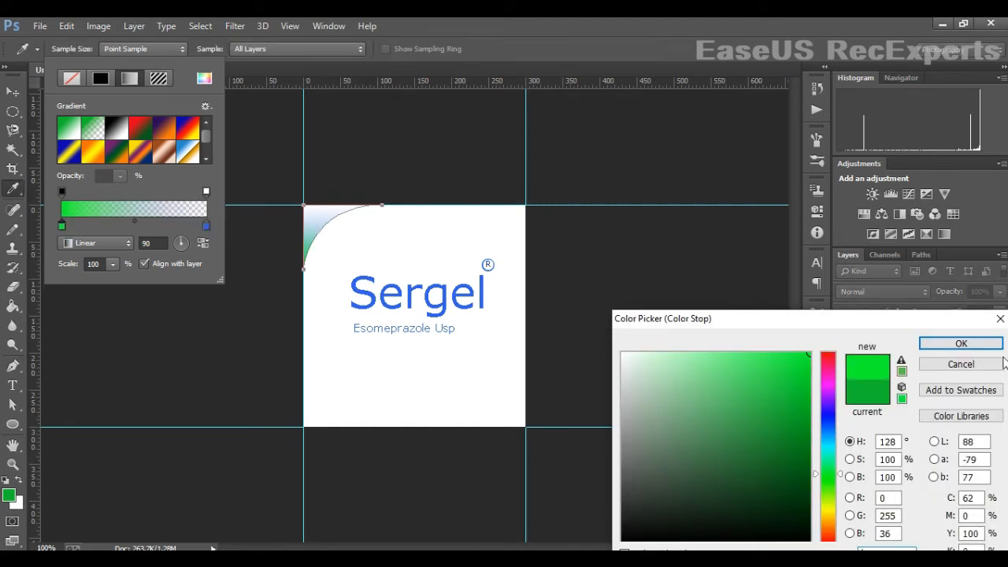
left_click(961, 343)
double_click(206, 226)
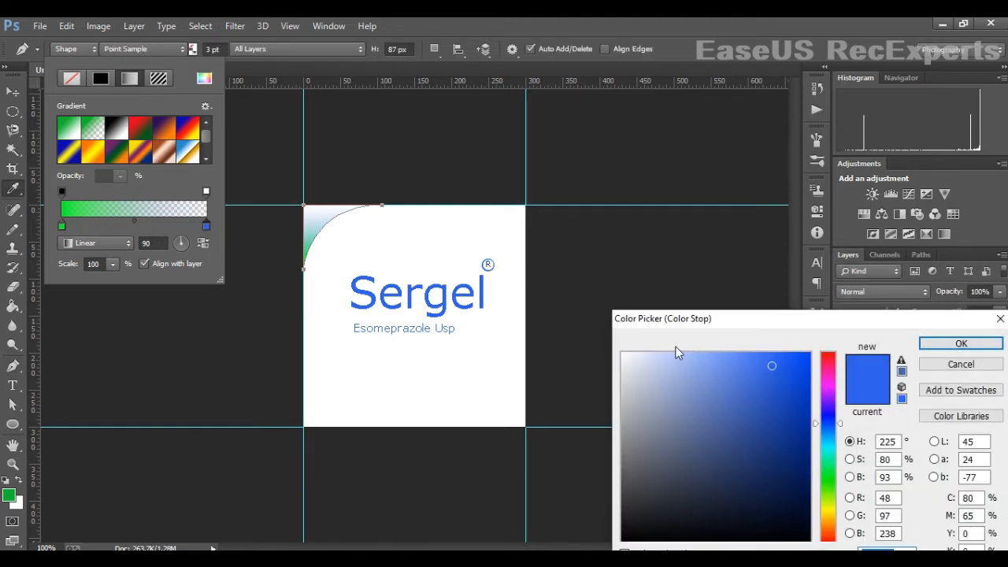
left_click(751, 355)
left_click(957, 343)
left_click(241, 140)
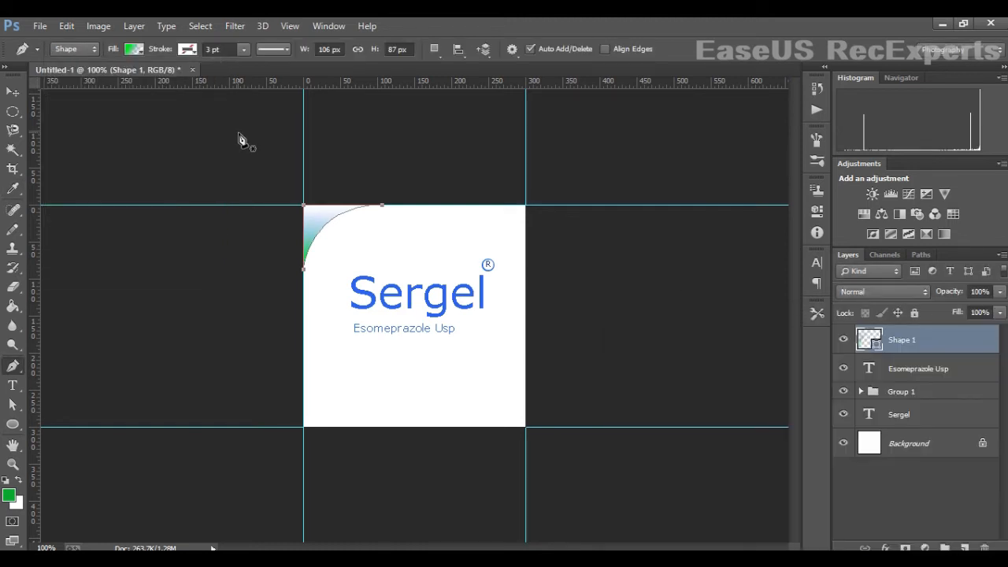
left_click(238, 132)
key("v")
left_click_drag(319, 220, 356, 225)
key("ctrl+j")
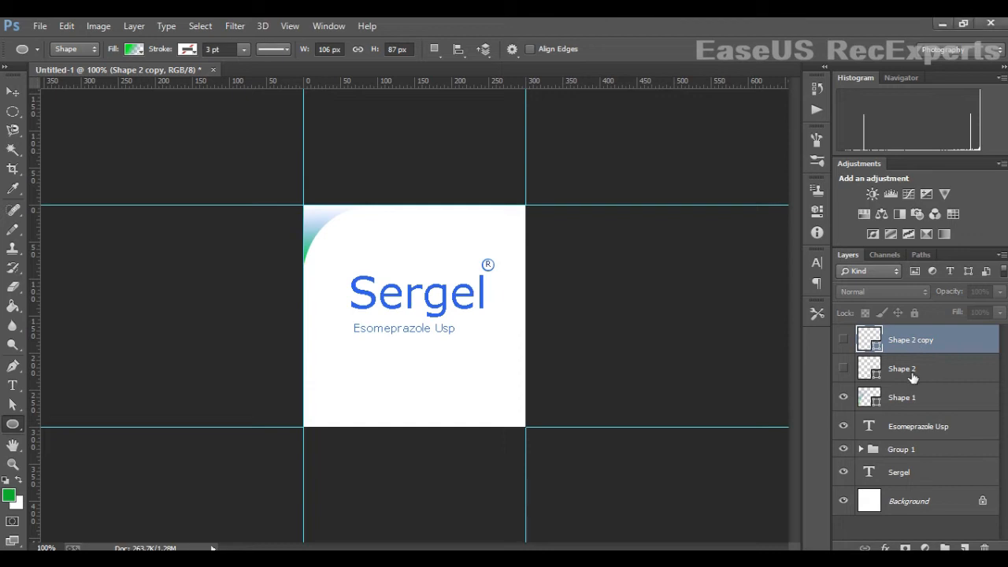
key("Delete")
key("Delete")
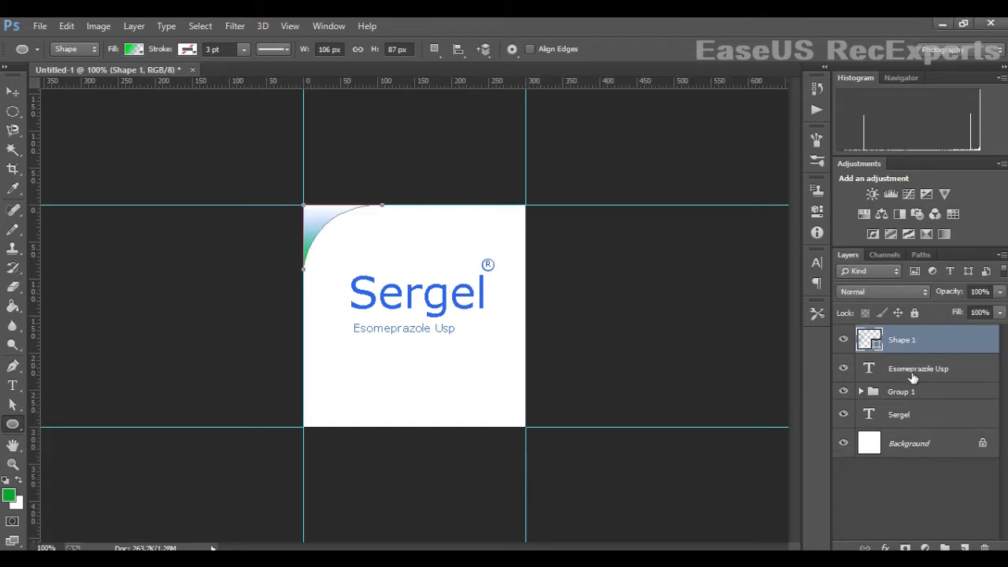
- Refill the corner shape with a gradient from bright green to the blue sampled from Sergel
left_click(136, 49)
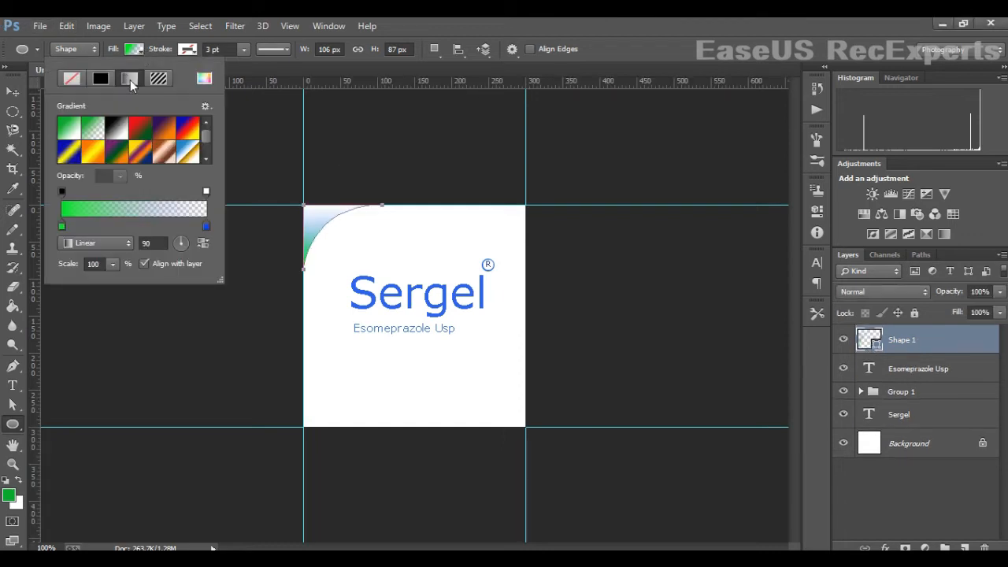
left_click(132, 148)
double_click(206, 227)
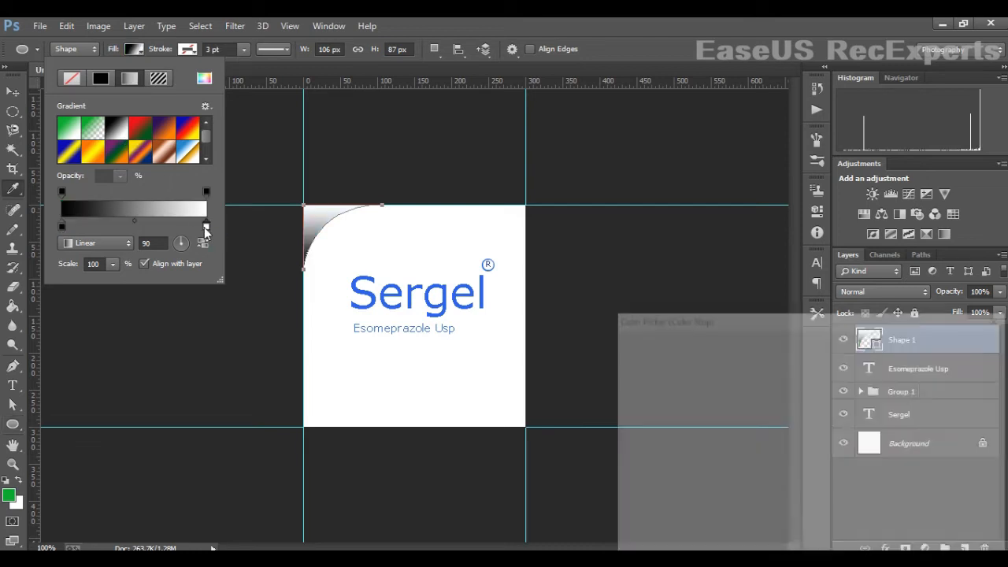
left_click(830, 473)
left_click_drag(792, 413, 851, 288)
left_click(963, 347)
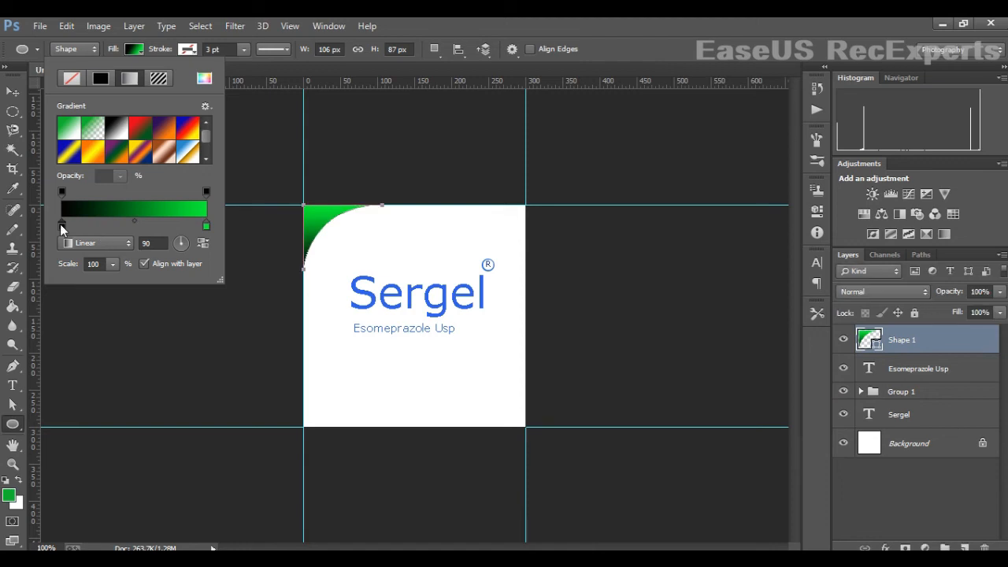
double_click(61, 226)
left_click(358, 286)
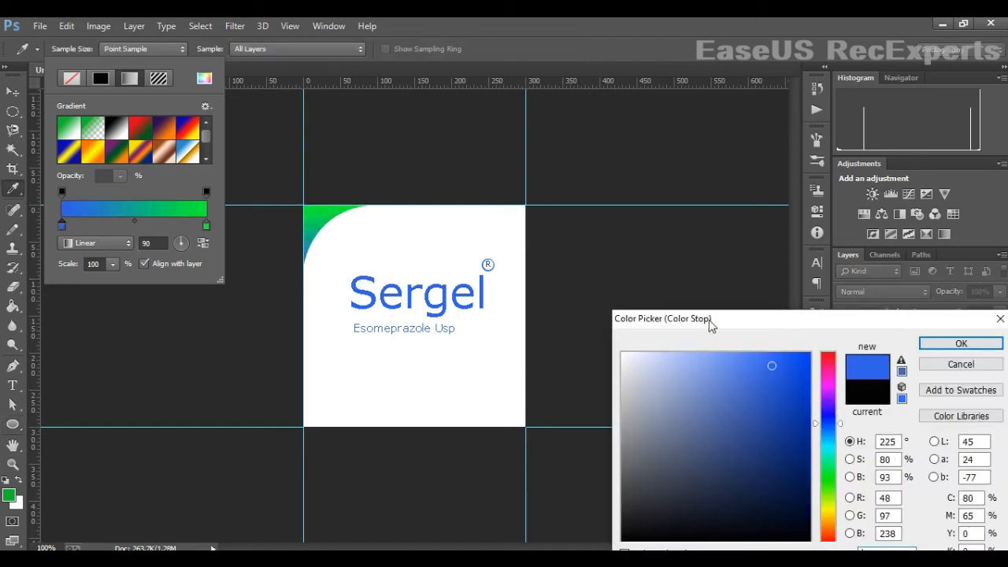
left_click(942, 348)
left_click(12, 96)
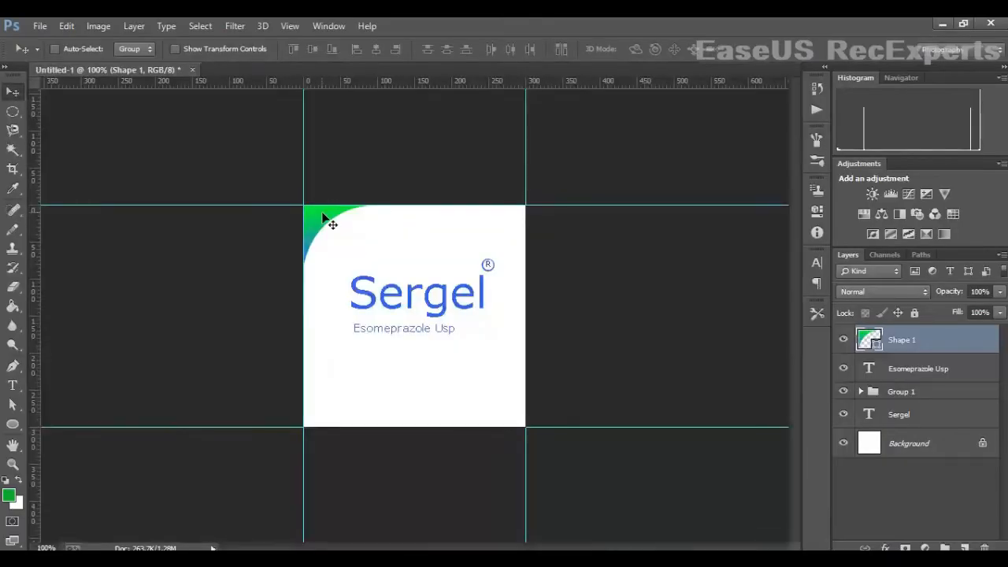
- Switch the corner shape's stroke to a gradient and change its fill to solid orange
left_click(14, 425)
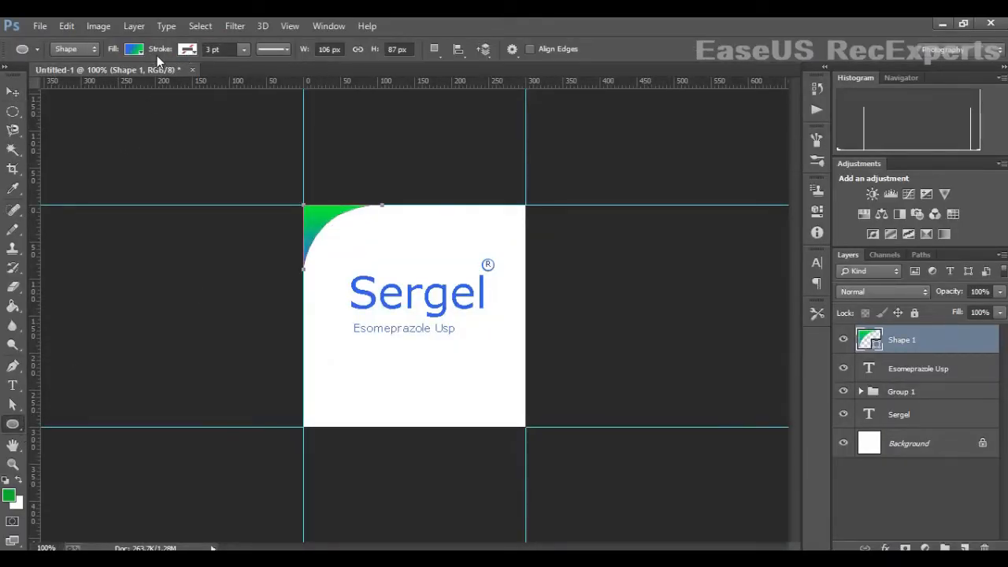
left_click(187, 49)
left_click(181, 78)
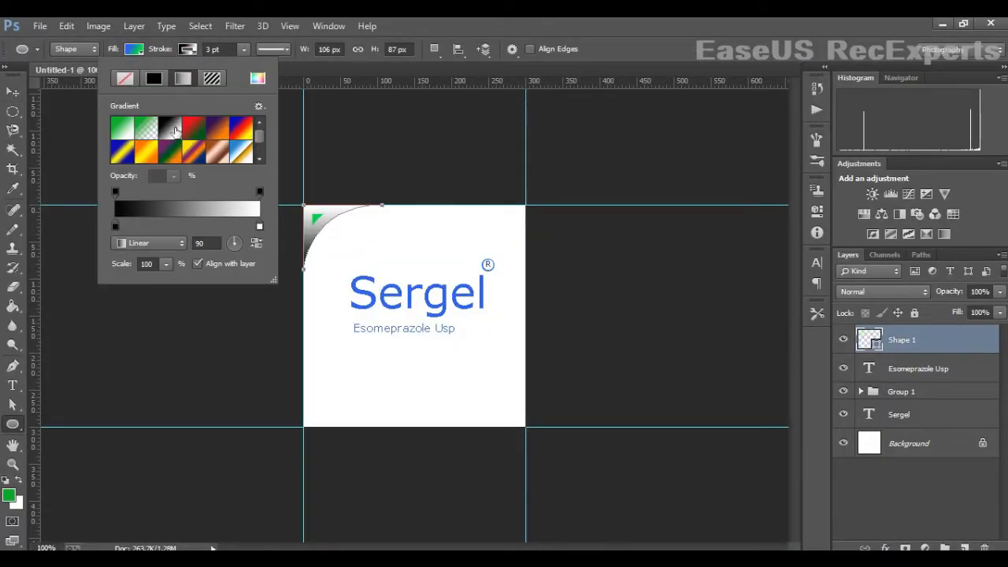
left_click(135, 50)
left_click(138, 52)
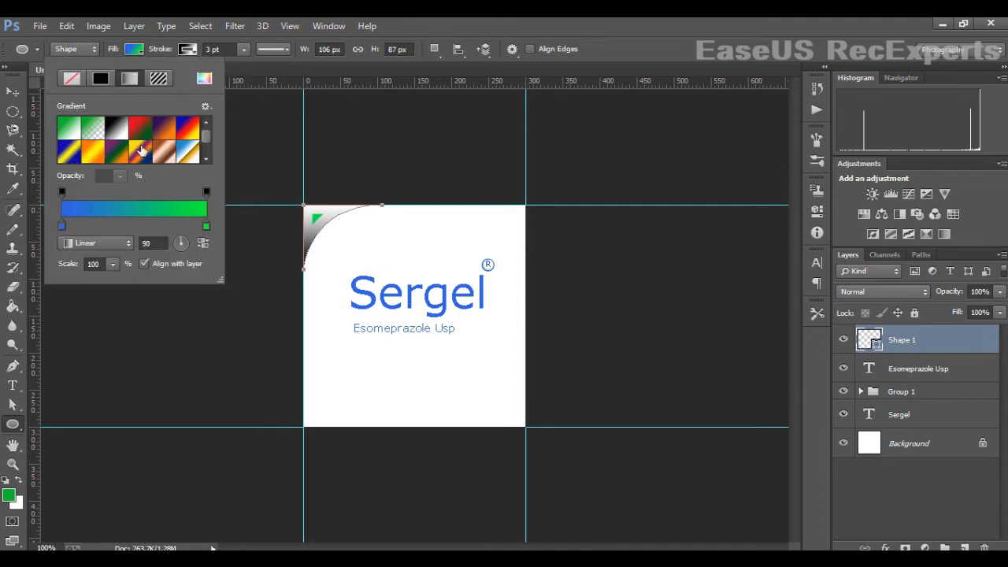
left_click(100, 78)
left_click(116, 130)
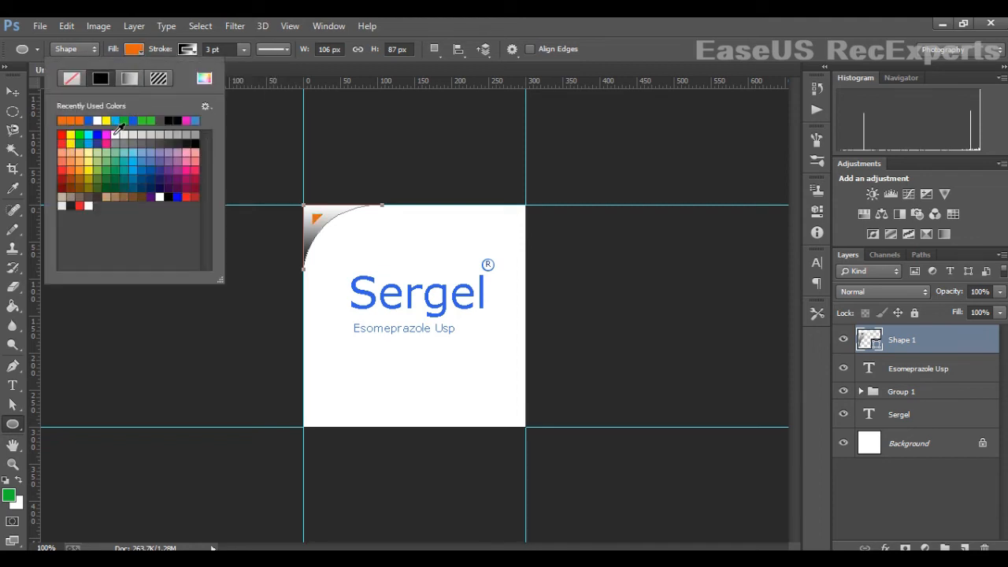
- Set the corner shape's stroke width to 2 pt
left_click(163, 53)
left_click_drag(163, 55, 168, 57)
type("2")
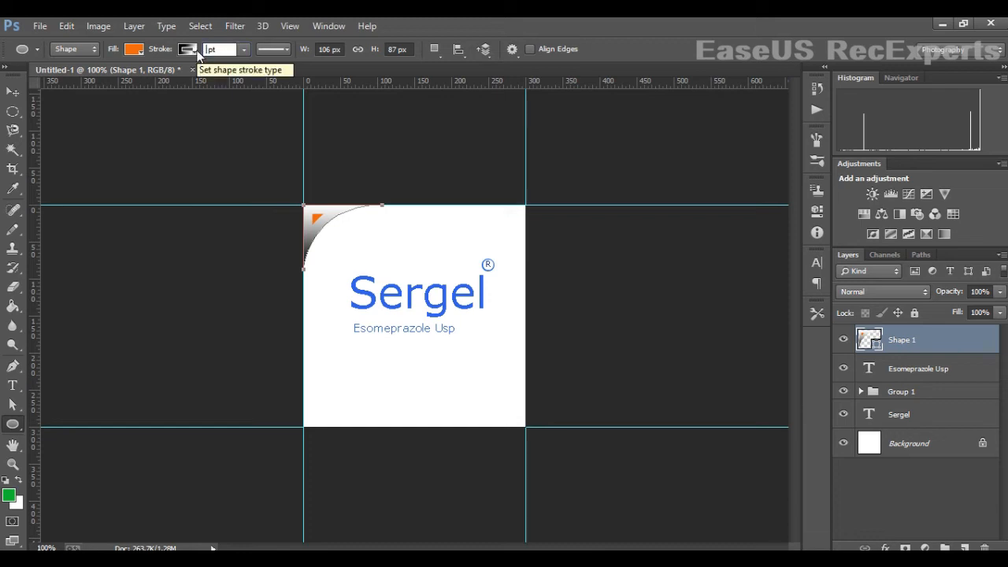
type("v")
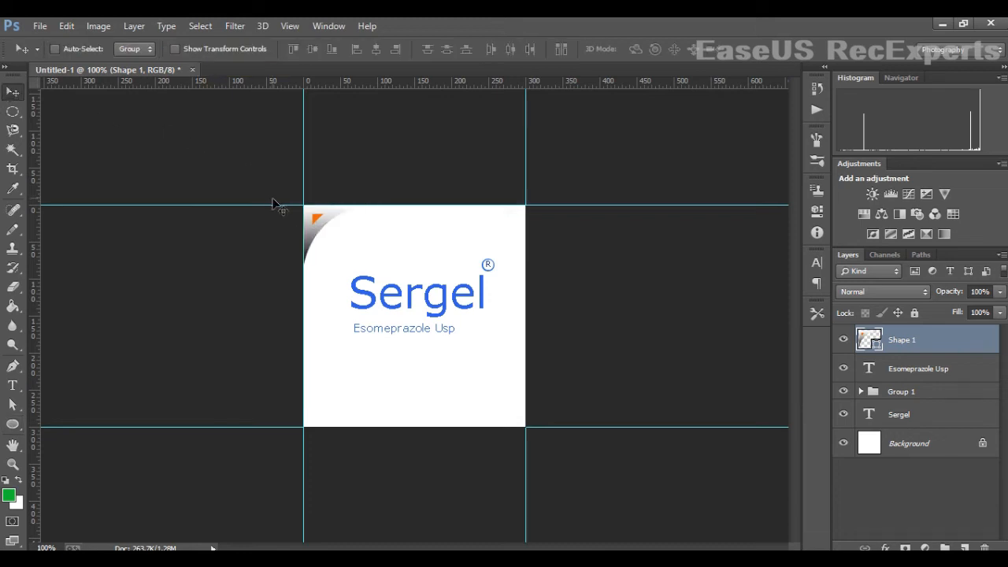
left_click(14, 426)
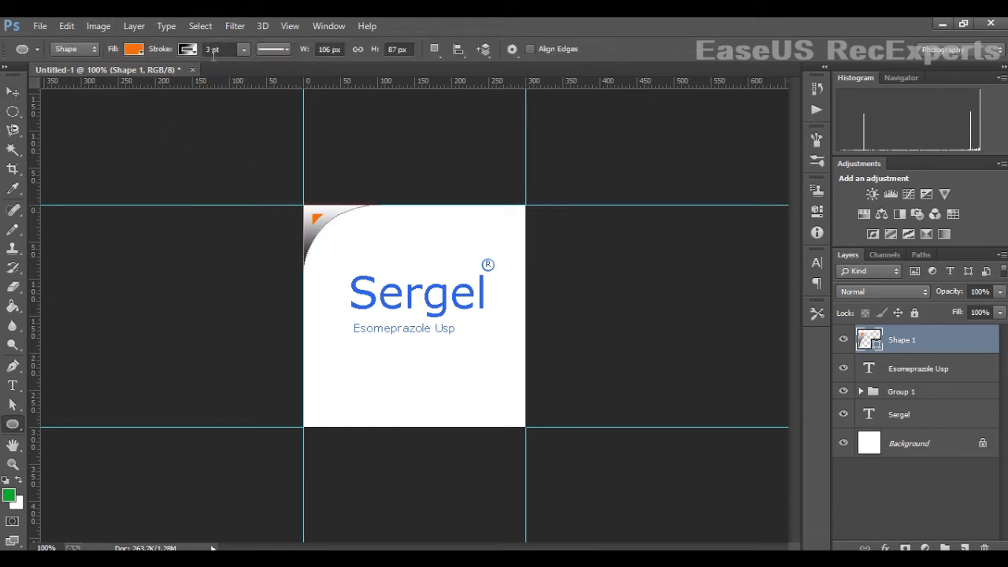
left_click_drag(168, 52, 167, 55)
- Set the stroke gradient to run from the blue sampled from Sergel to bright green
left_click(136, 51)
left_click(183, 78)
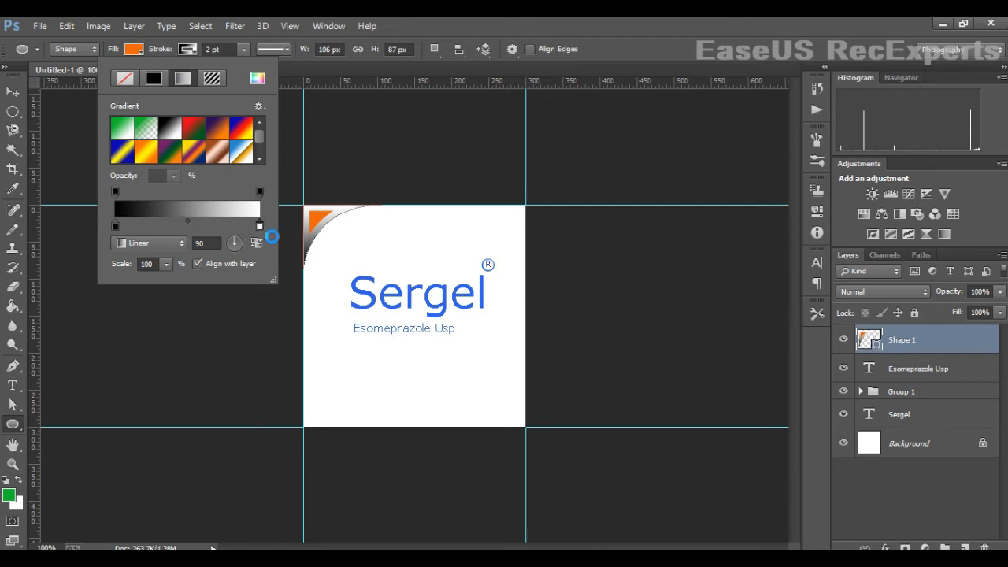
double_click(260, 226)
left_click(830, 475)
left_click_drag(794, 378, 836, 337)
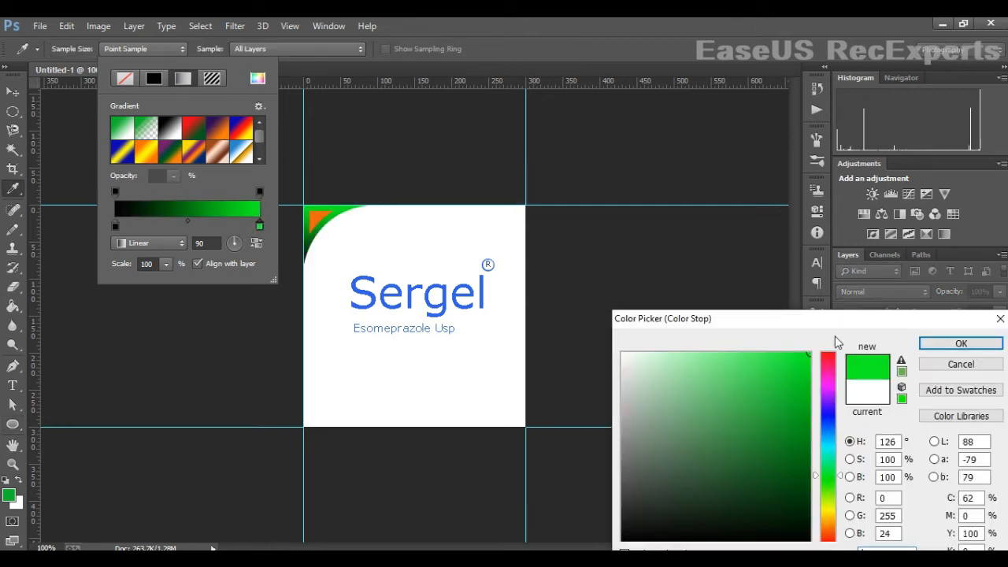
left_click(962, 345)
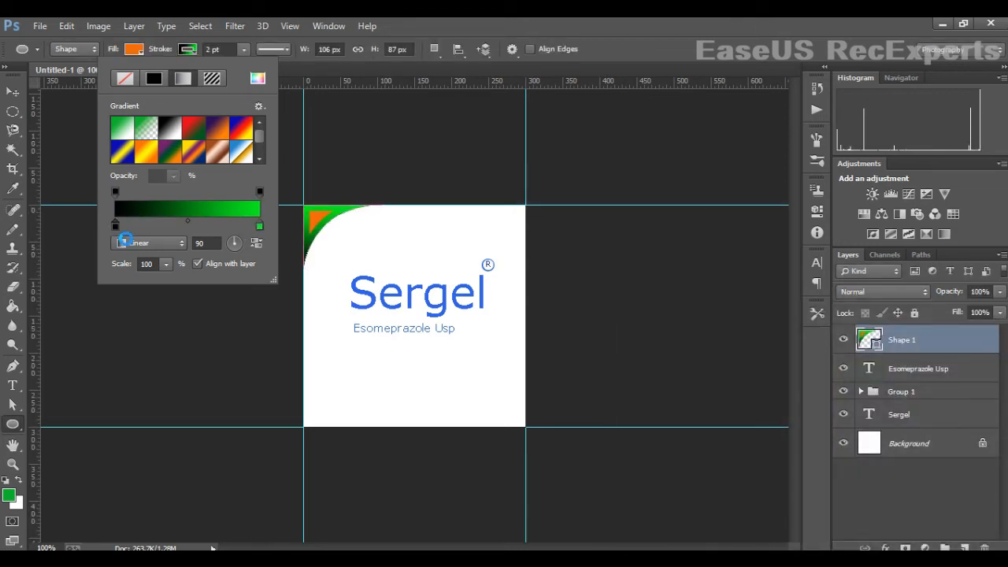
double_click(116, 226)
left_click(811, 366)
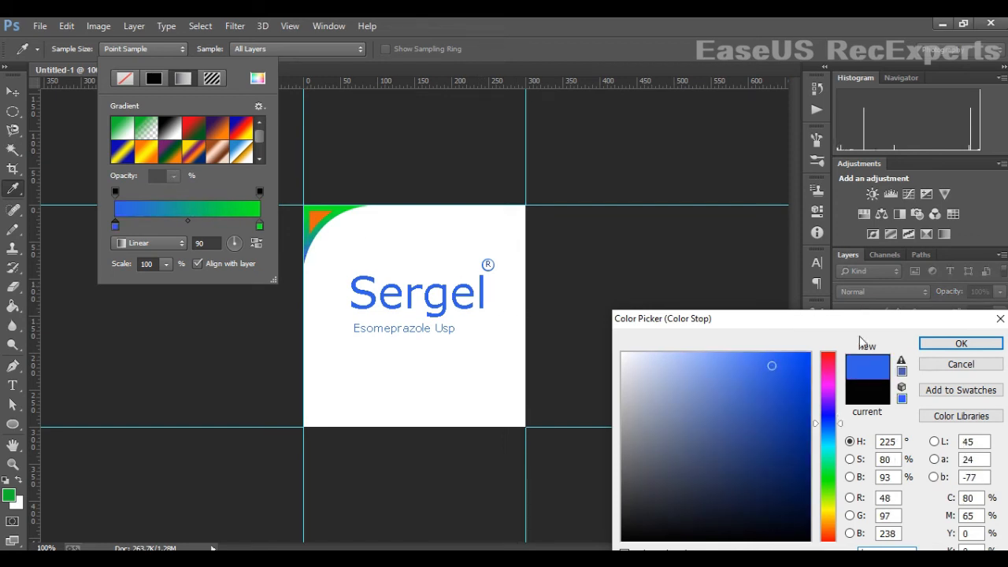
left_click_drag(802, 360, 811, 353)
left_click(951, 346)
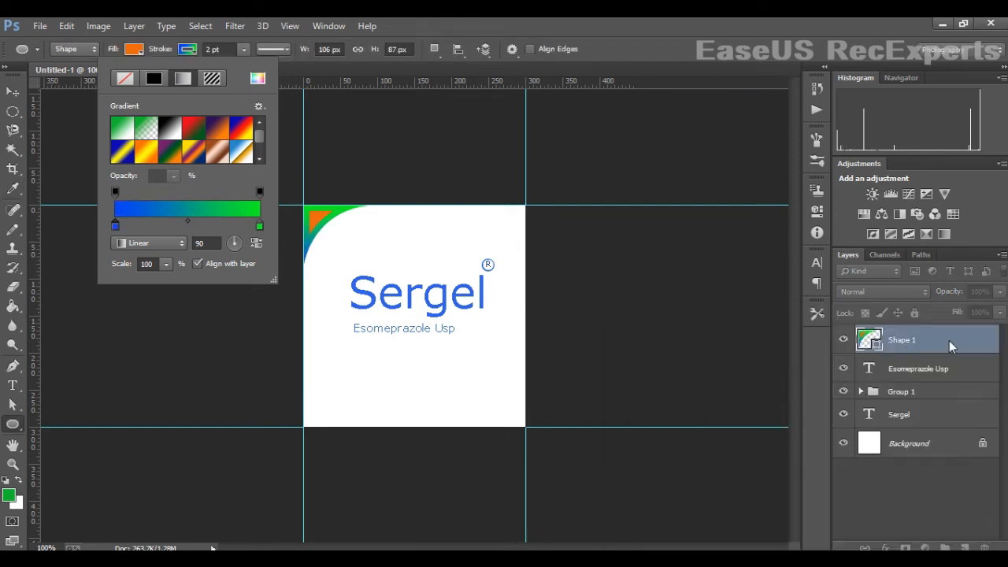
left_click(12, 91)
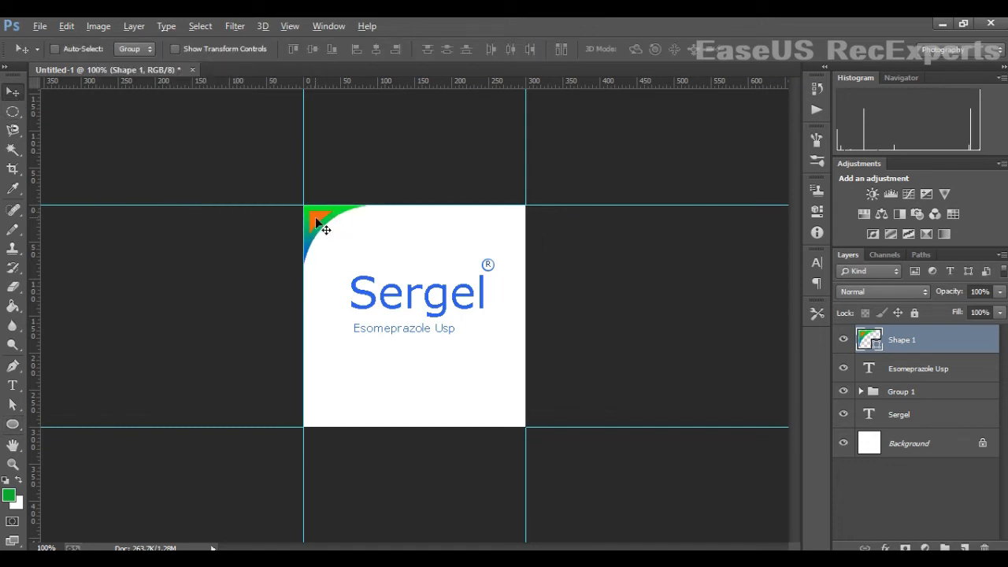
- Duplicate the corner shape three times and place one copy at the label's bottom-right corner
left_click_drag(325, 229, 434, 346)
left_click_drag(434, 346, 470, 374)
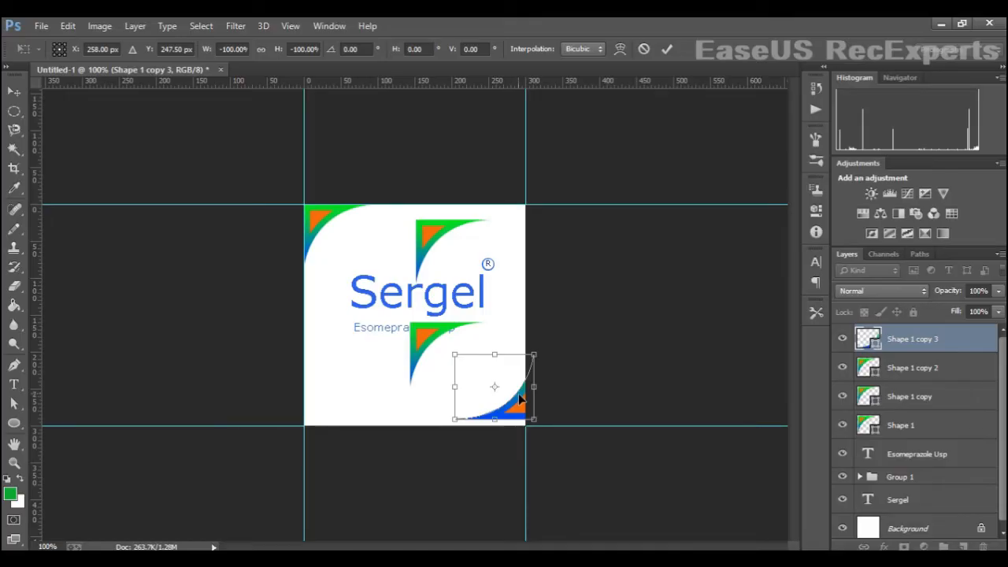
left_click_drag(504, 402, 510, 404)
key("Return")
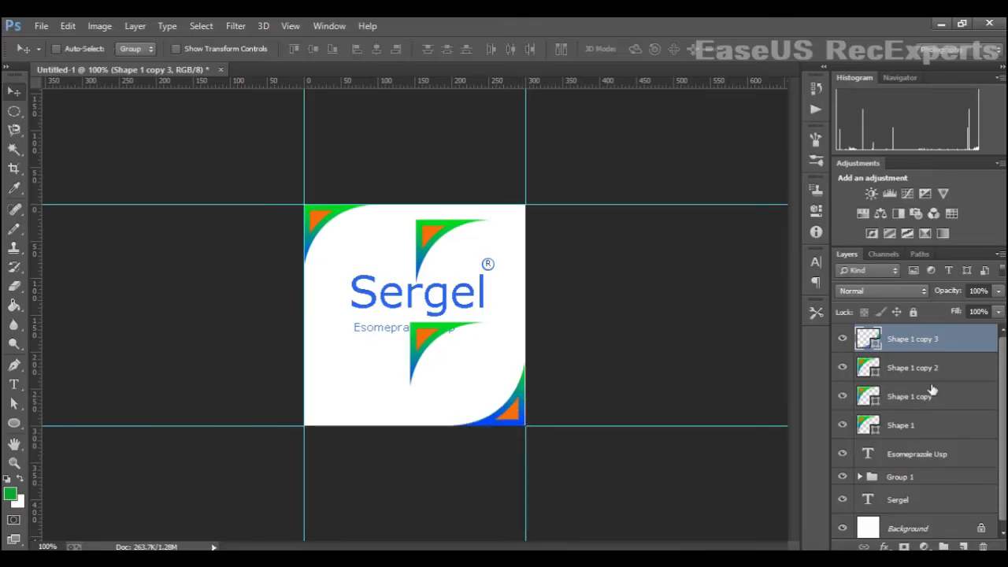
- Rotate the second copy 180° and then 90° counter-clockwise, moving it to the label's bottom-left corner
double_click(916, 369)
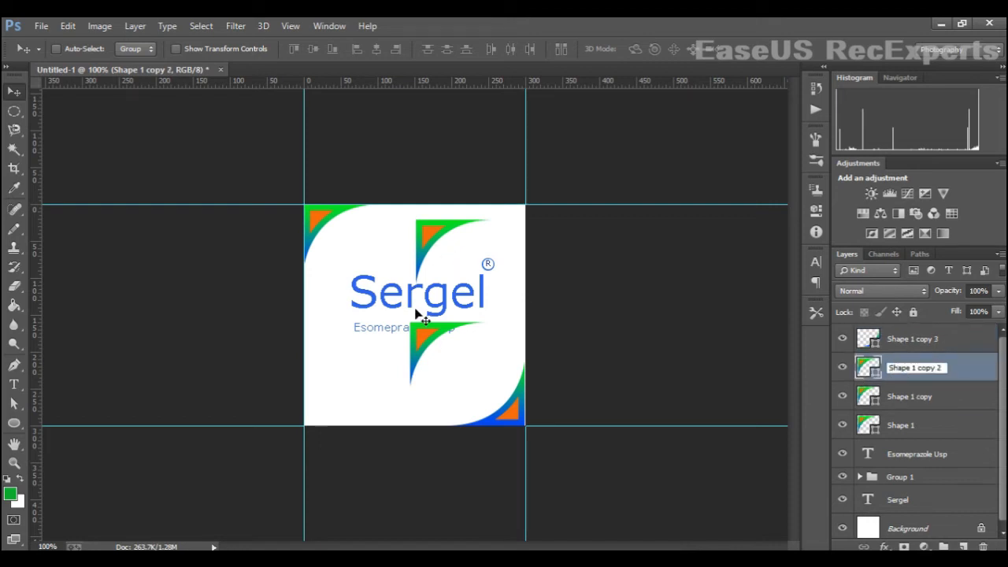
key("Return")
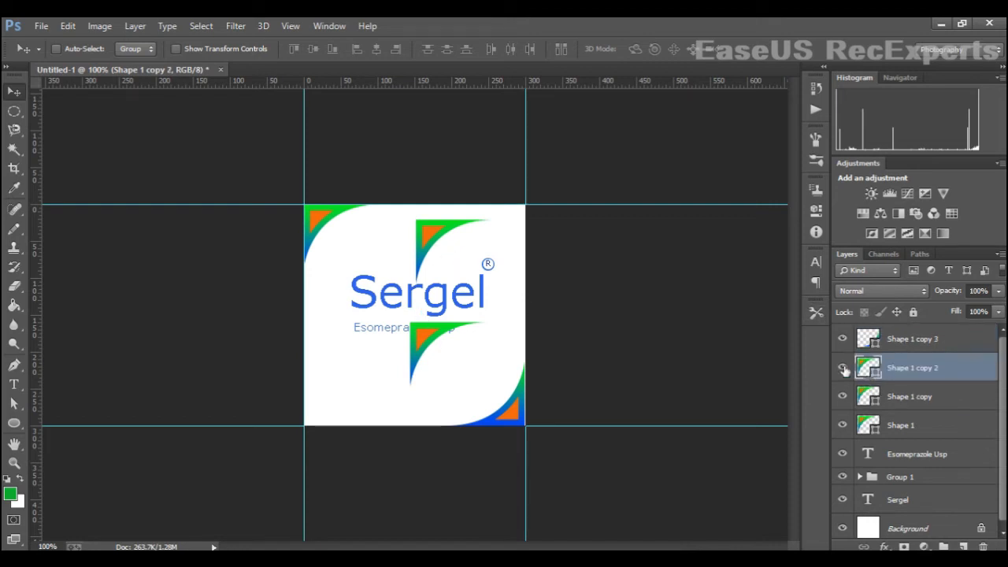
key("ctrl+t")
right_click(473, 326)
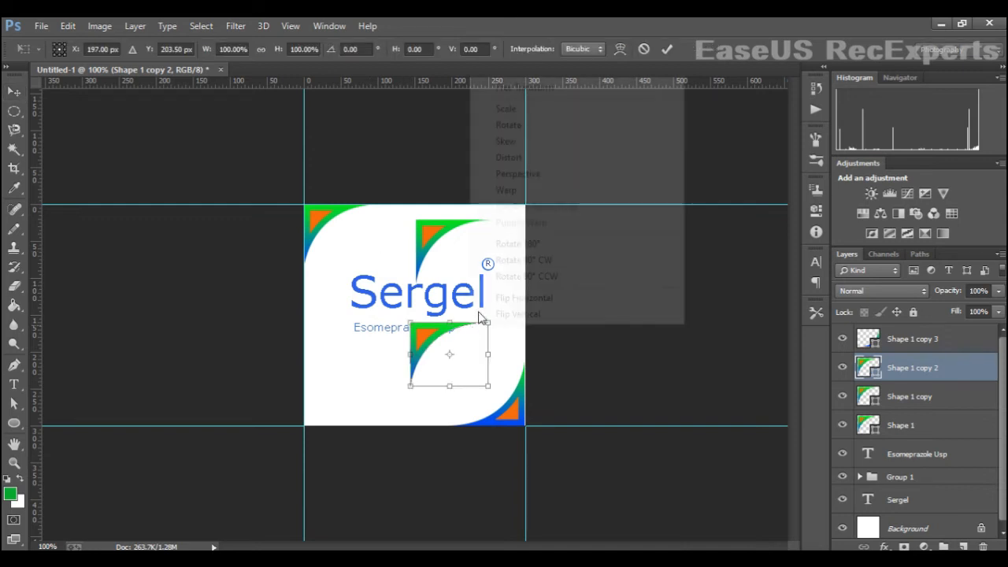
left_click(523, 245)
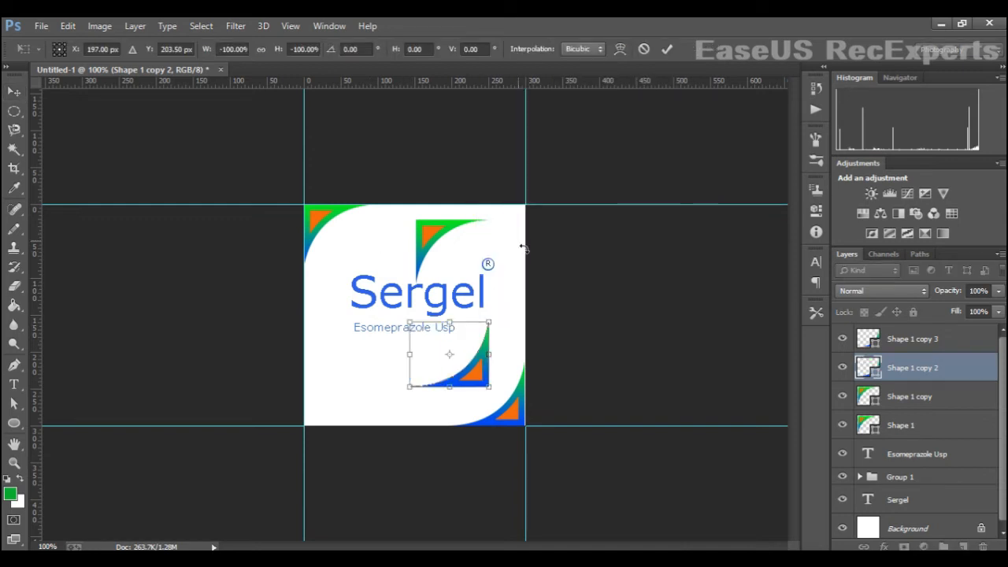
right_click(472, 350)
left_click(520, 276)
left_click_drag(441, 371, 413, 386)
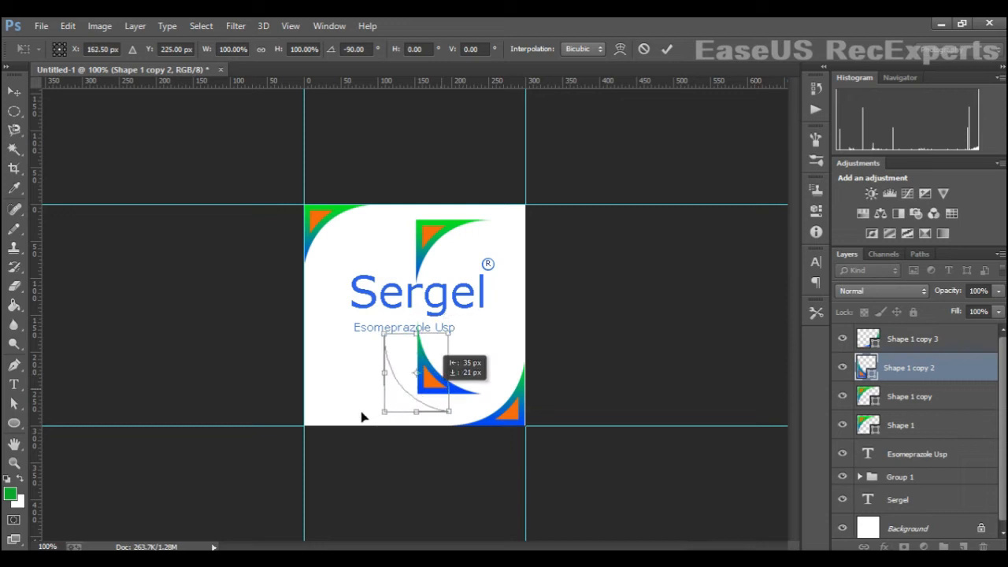
left_click_drag(362, 418, 348, 413)
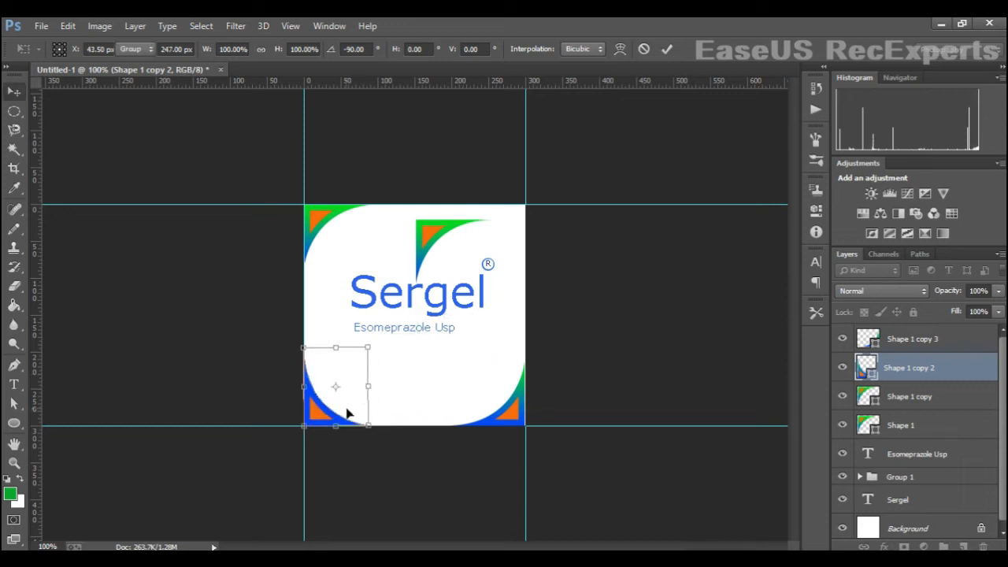
key("Return")
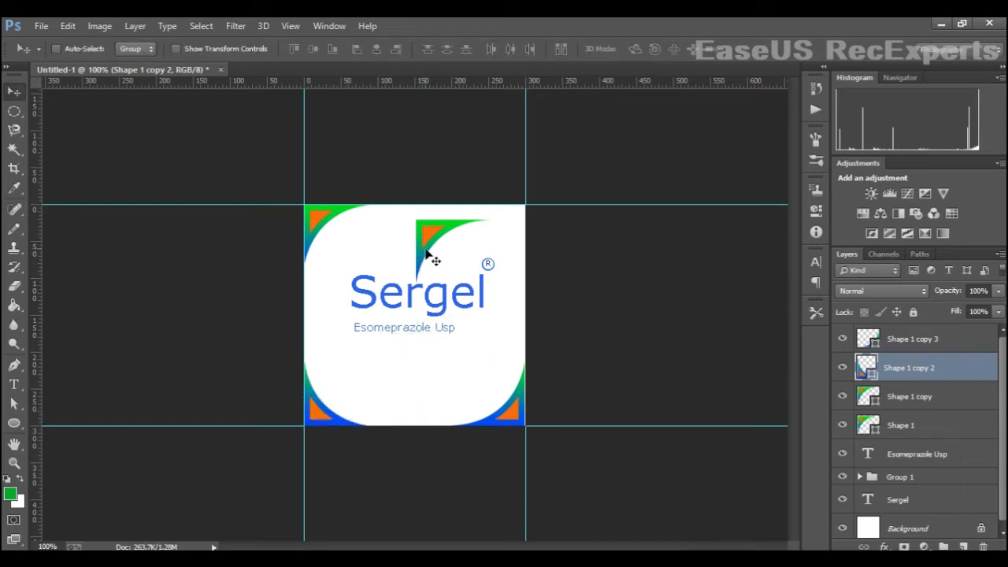
- Rotate the first copy 90° counter-clockwise, flip it horizontally and move it to the label's top-right corner
left_click(873, 399)
left_click(846, 402)
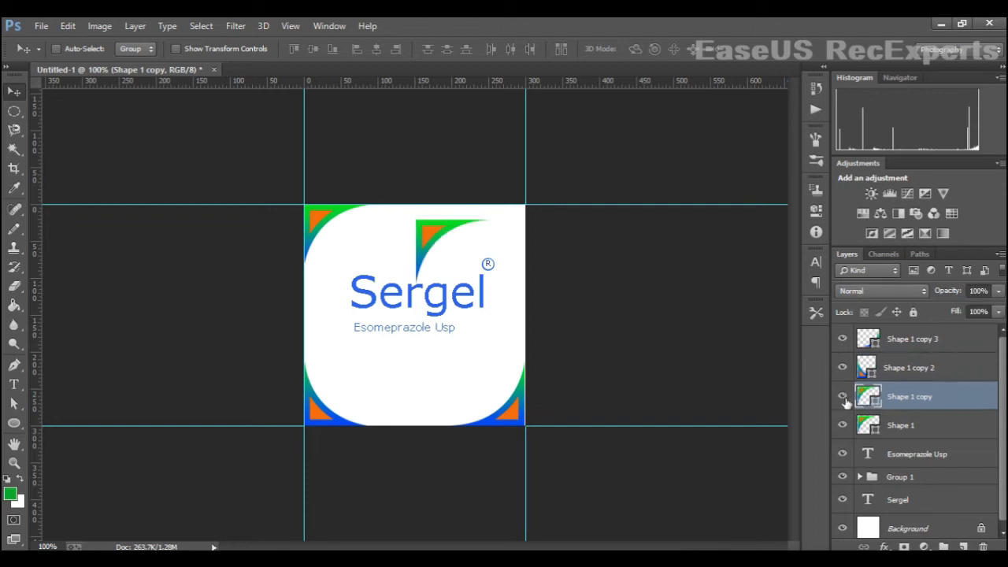
key("ctrl+t")
right_click(464, 256)
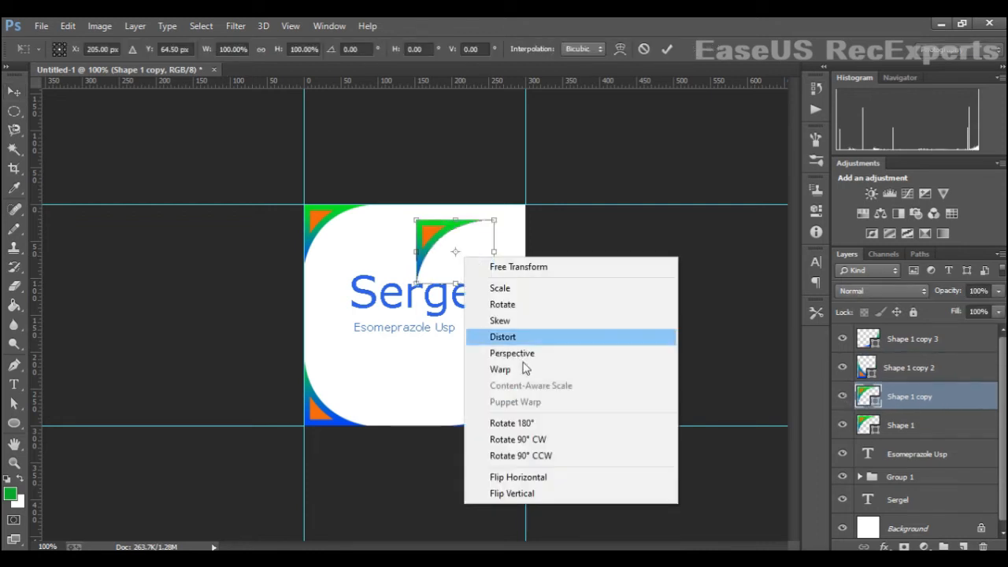
left_click(519, 455)
right_click(455, 277)
left_click(556, 459)
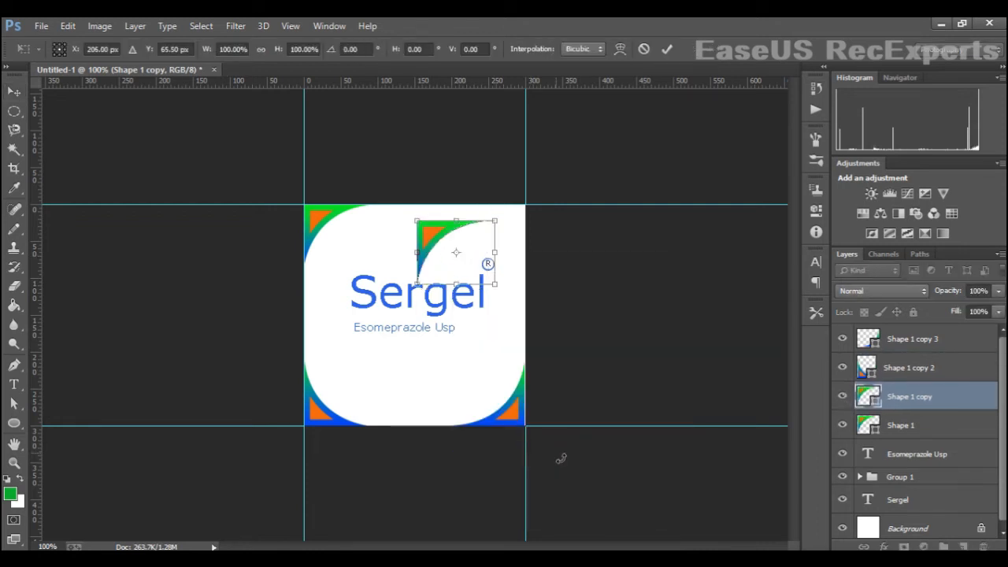
right_click(456, 271)
left_click(550, 489)
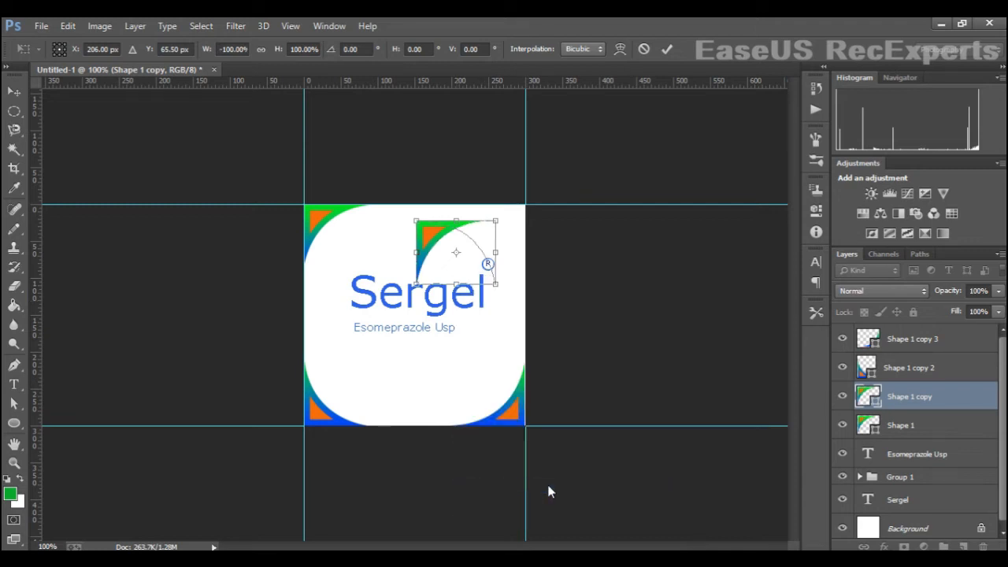
mouse_move(468, 253)
left_mouse_down()
mouse_move(470, 267)
mouse_move(480, 263)
left_mouse_up()
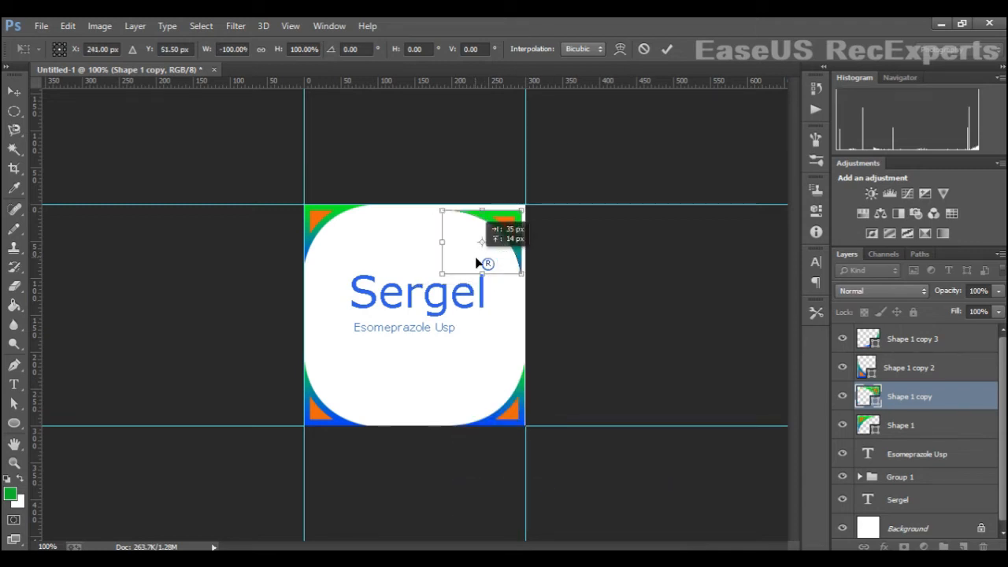
key("Return")
left_click_drag(504, 229, 510, 226)
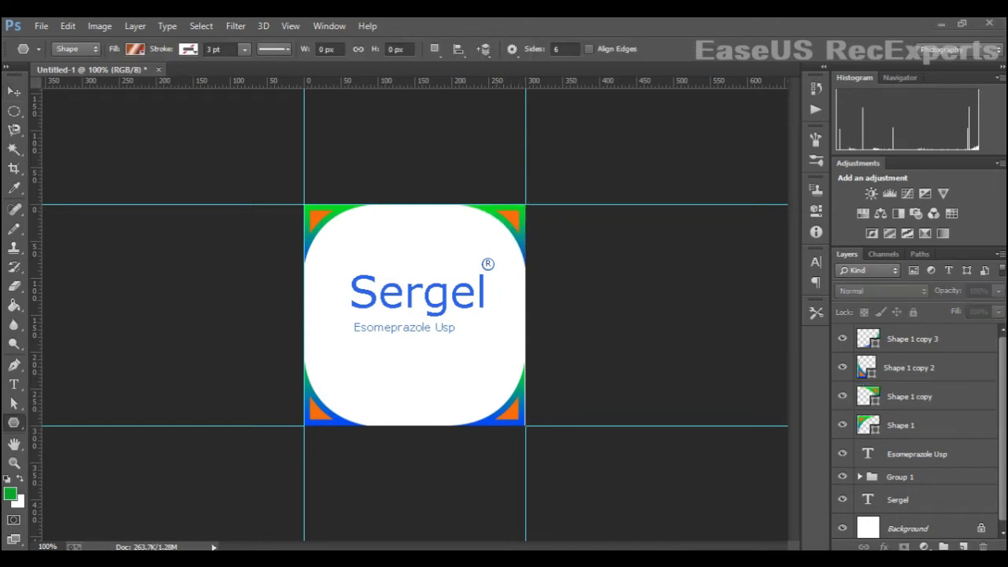
- Draw a six-sided polygon about 68 x 76 px below the subtitle
left_click(20, 432)
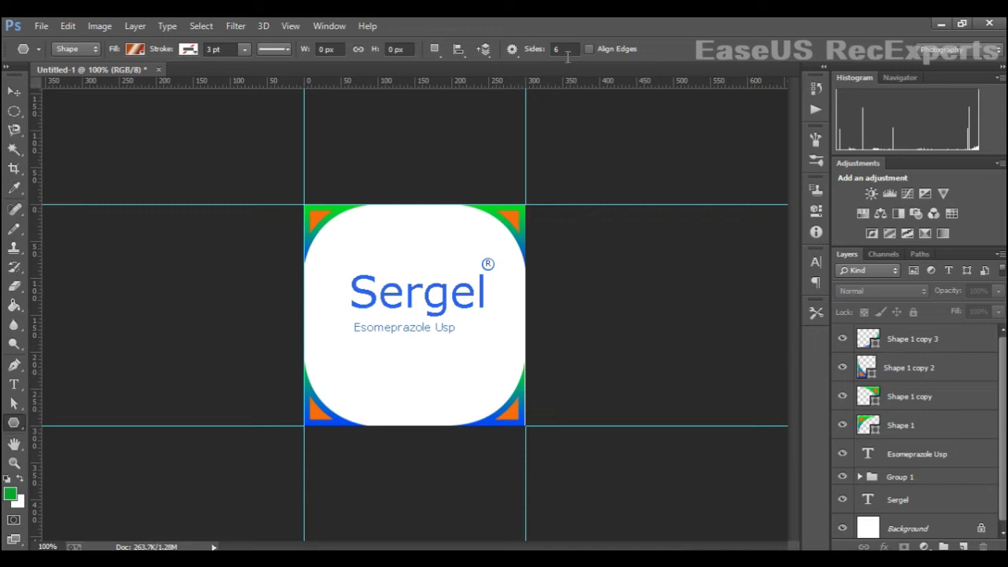
left_click_drag(400, 356, 413, 387)
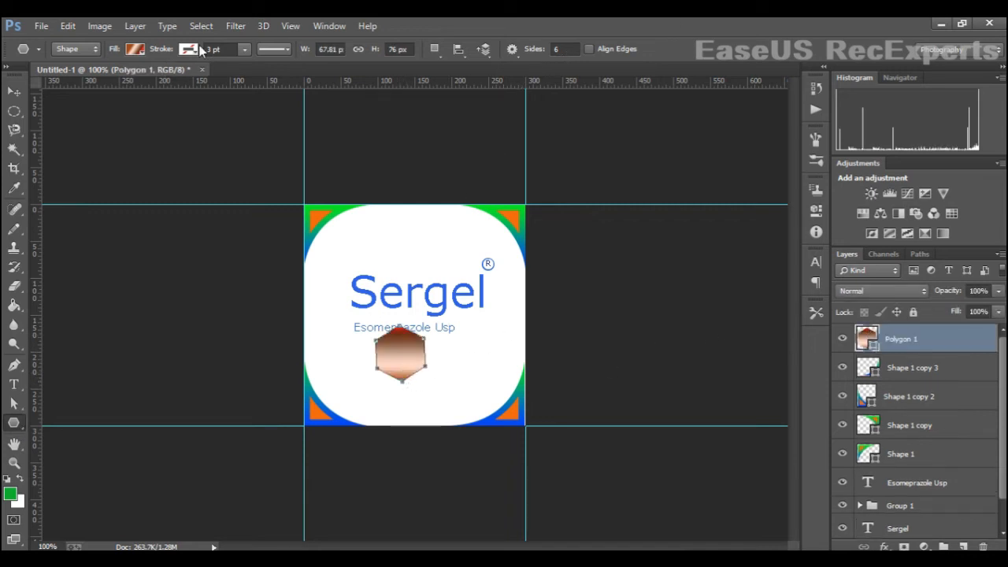
- Fill the hexagon with a linear gradient whose stops are the green and blue sampled from the corner shapes
left_click(137, 50)
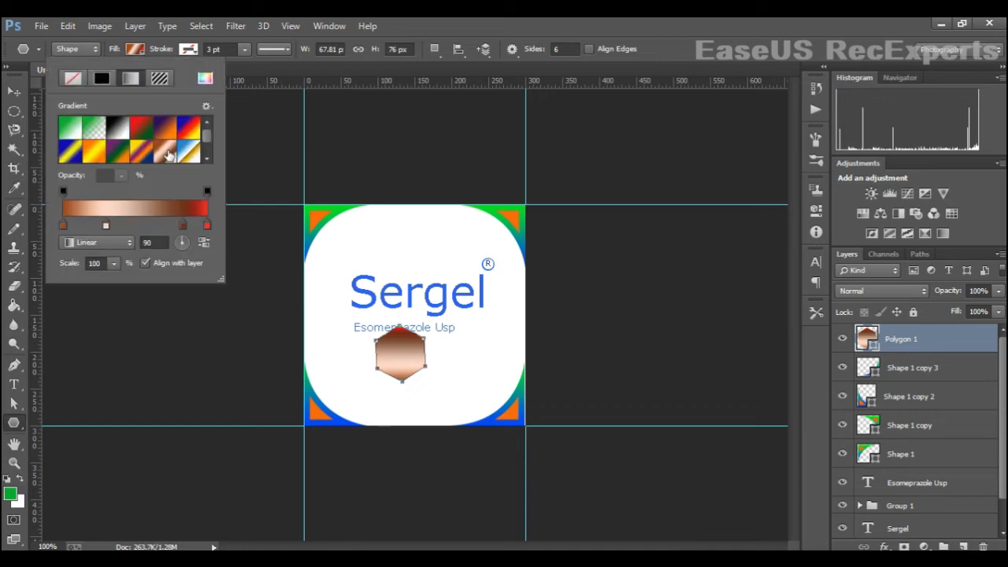
left_click(122, 129)
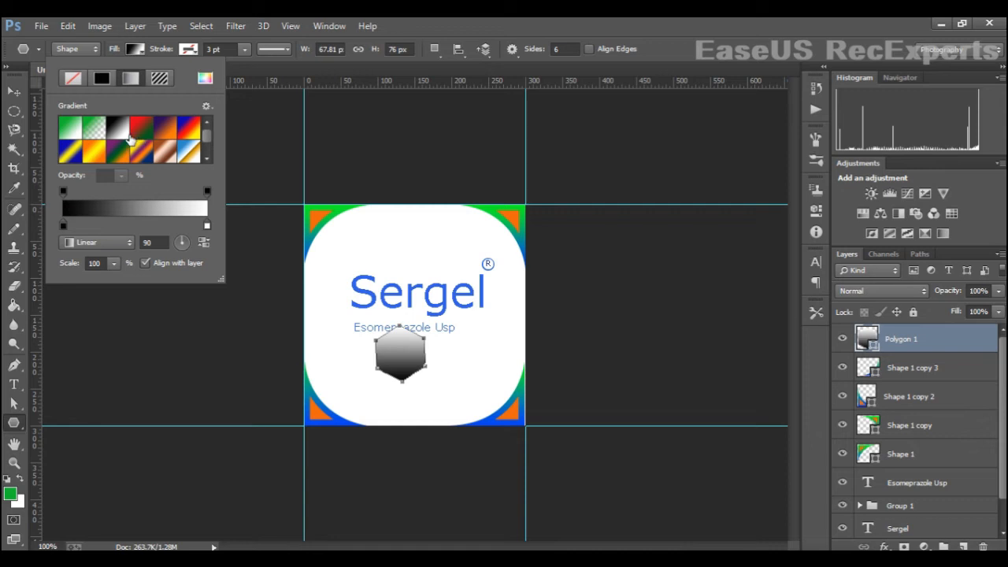
left_click(12, 93)
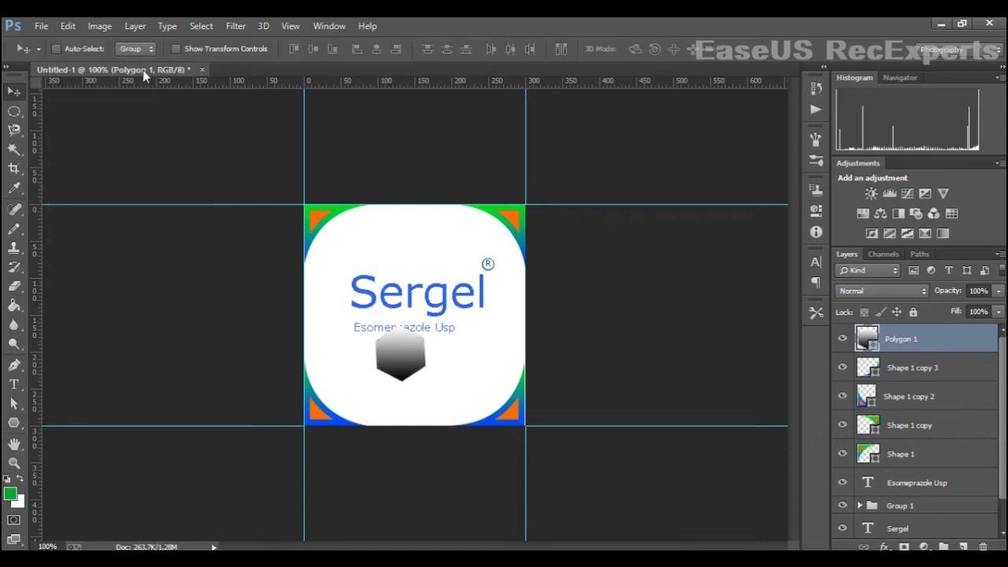
left_click(13, 423)
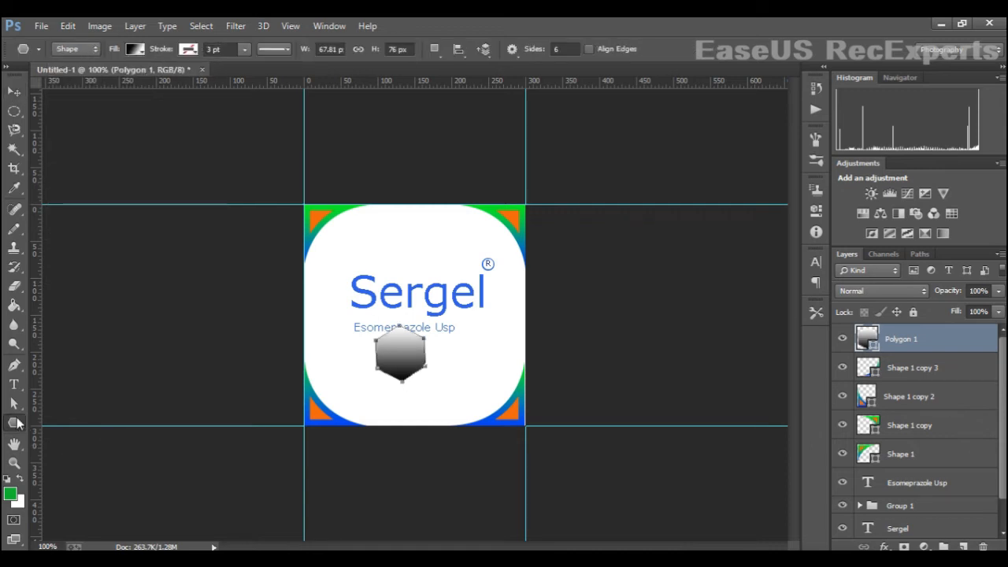
left_click(135, 49)
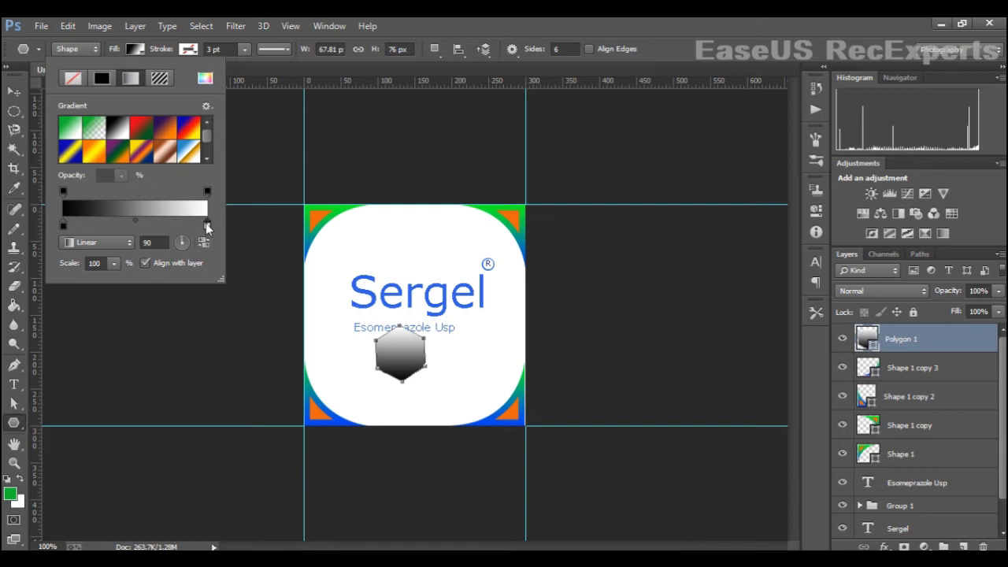
double_click(206, 225)
left_click(502, 215)
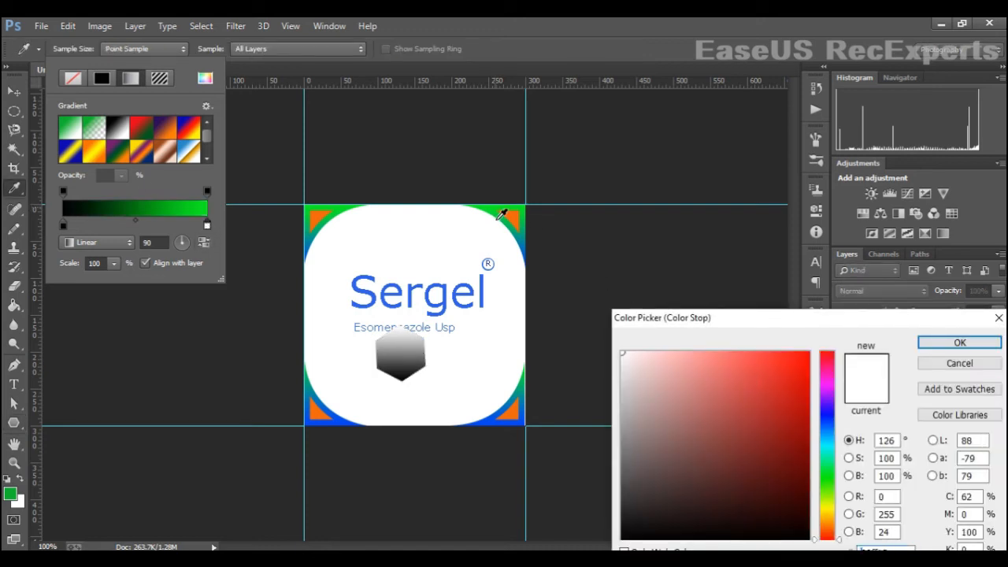
left_click(963, 343)
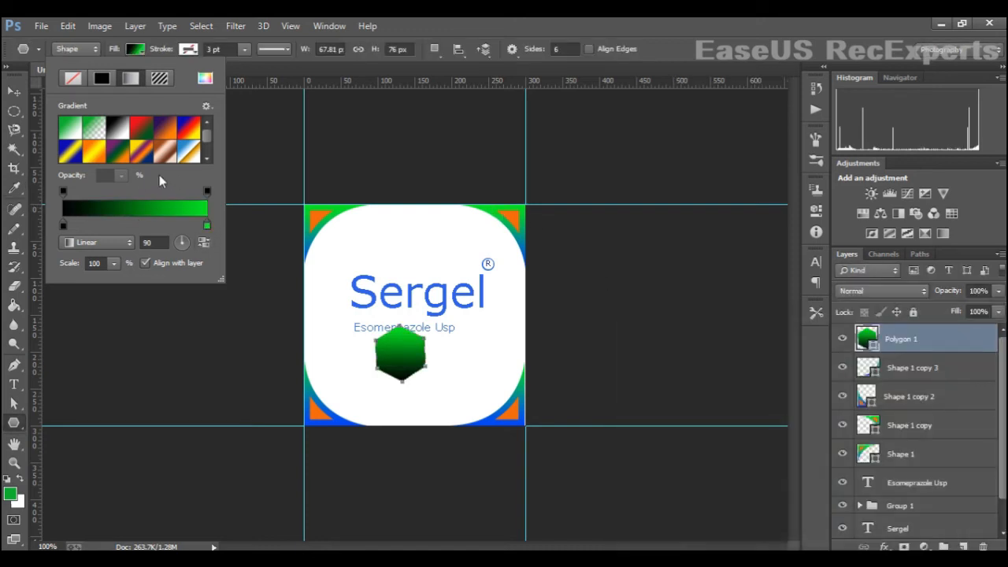
double_click(63, 225)
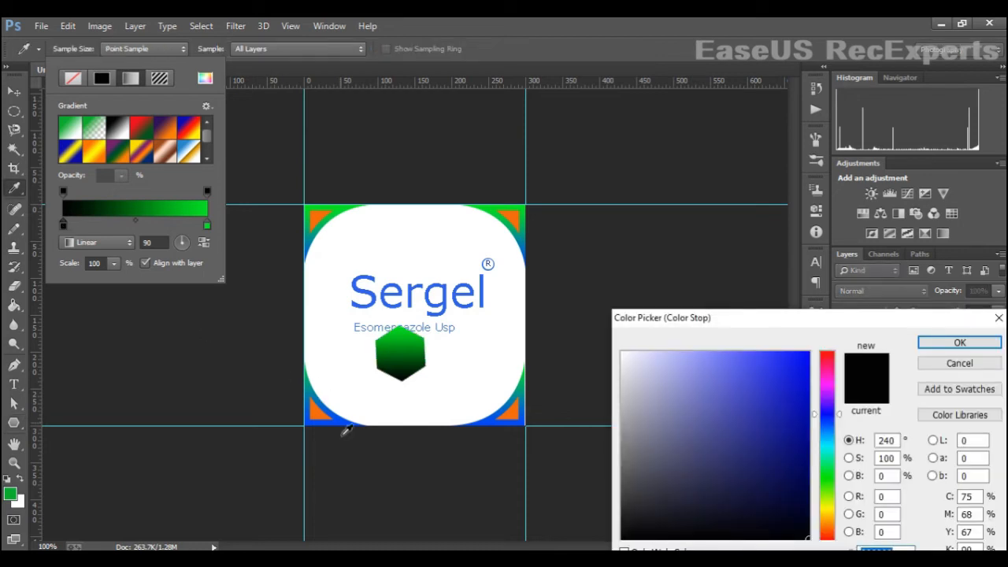
left_click(341, 426)
left_click(957, 343)
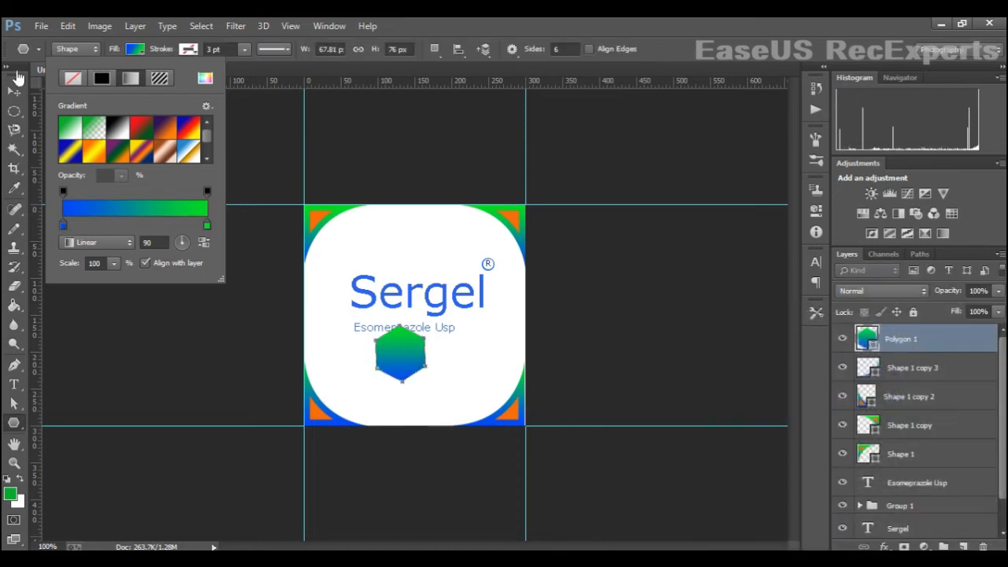
- Add a vertical guide and move the hexagon onto it below the subtitle
key("v")
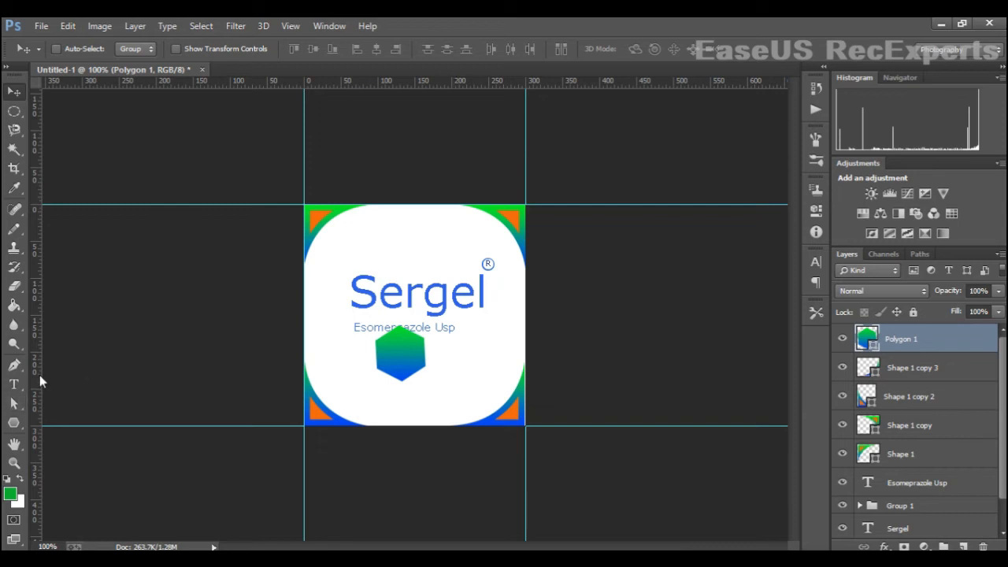
left_click_drag(40, 375, 373, 401)
key("ctrl+t")
left_click_drag(400, 359, 349, 336)
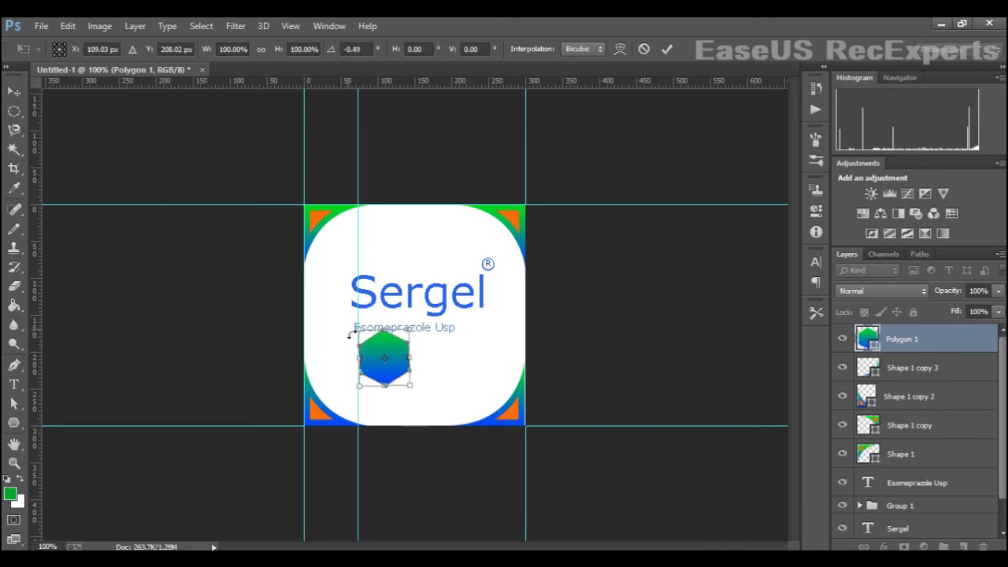
key("Return")
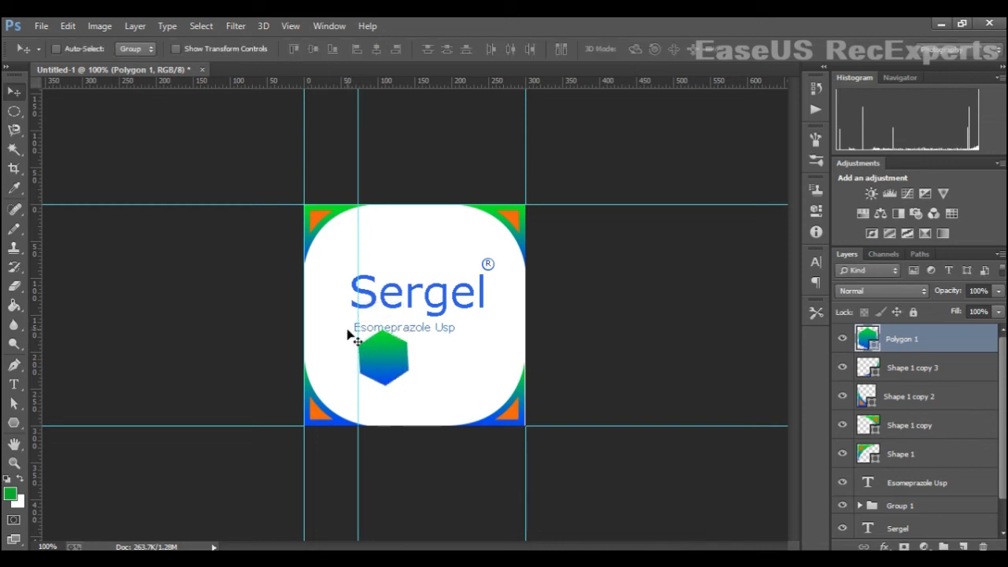
- Turn on colour proofing and rotate the hexagon slightly, nudging it left against the guide
key("ctrl+plus")
key("ctrl+y")
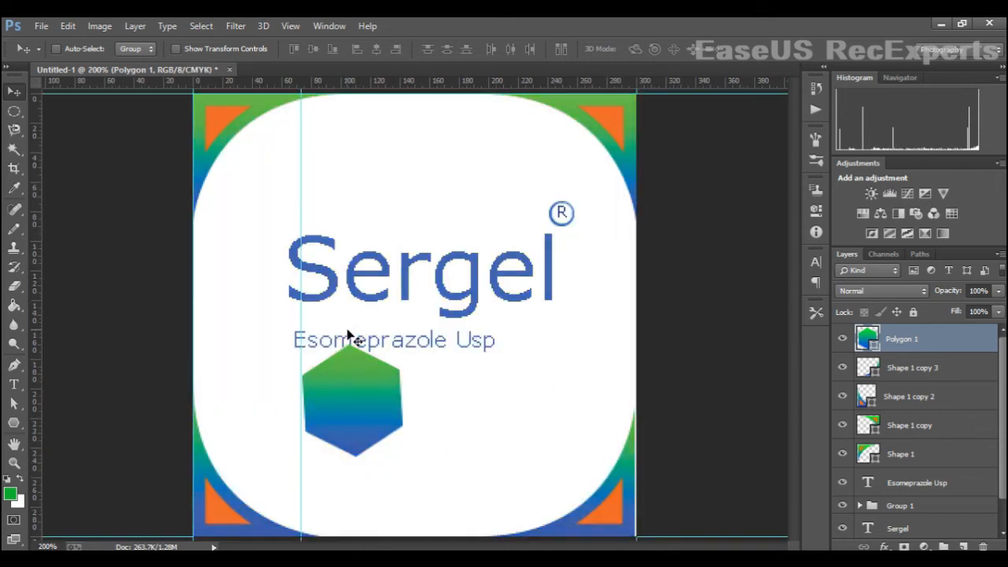
key("ctrl+t")
left_click_drag(311, 519, 282, 501)
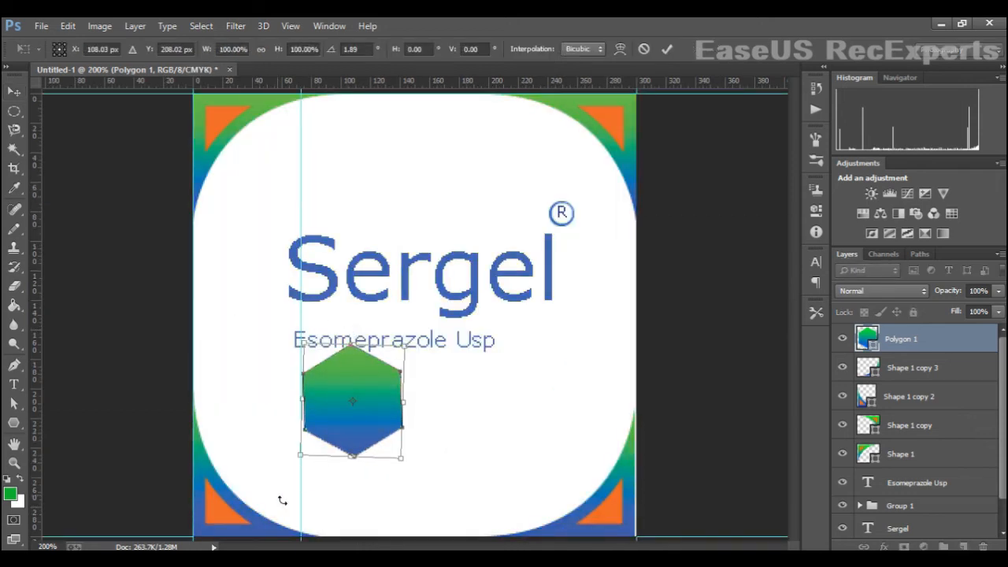
key("Left")
key("Left")
key("Return")
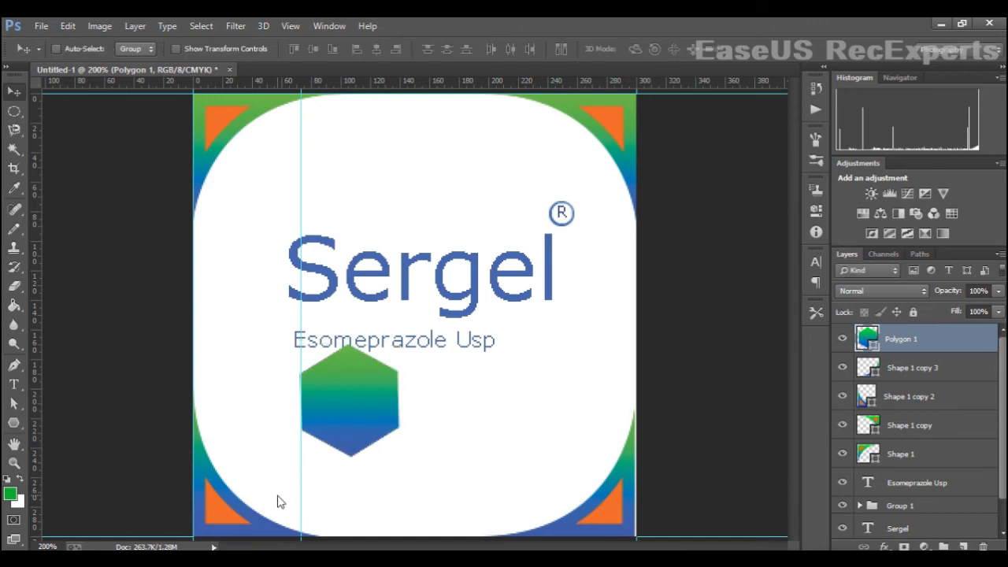
key("ctrl+t")
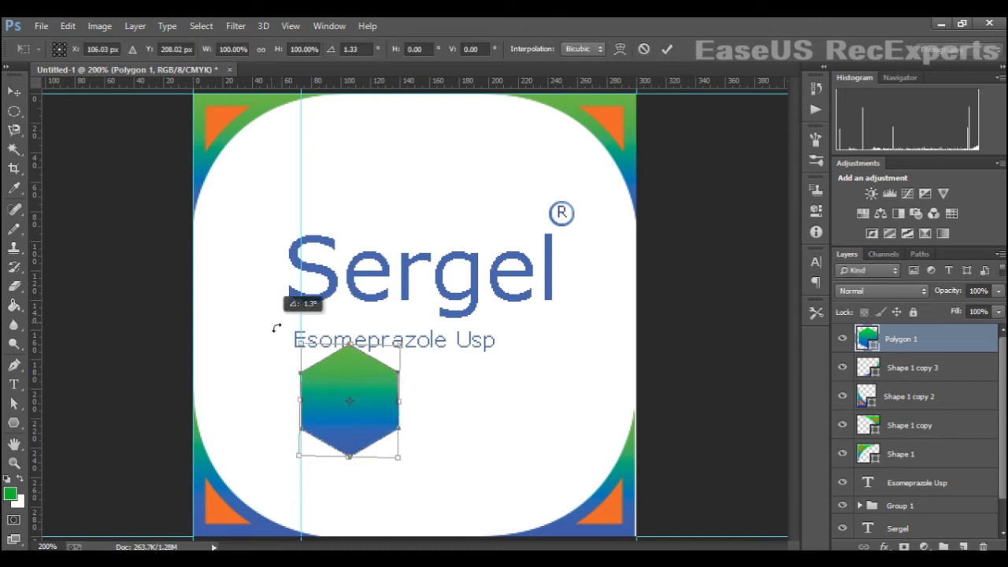
key("Return")
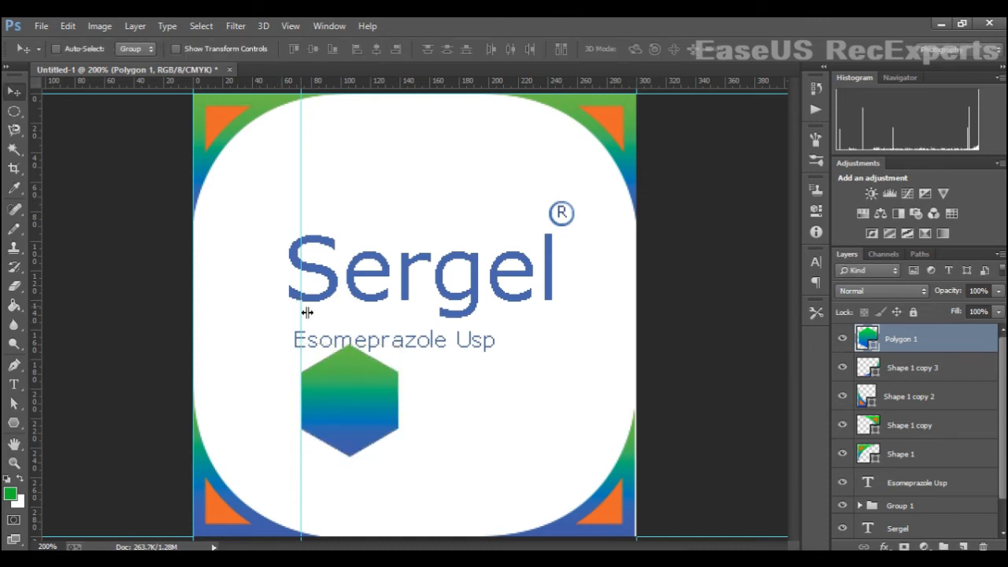
- Move the hexagon slightly lower in the label and confirm its transform
key("ctrl+minus")
mouse_move(385, 370)
left_mouse_down()
mouse_move(396, 389)
mouse_move(409, 388)
mouse_move(153, 342)
mouse_move(382, 375)
mouse_move(374, 375)
mouse_move(396, 363)
mouse_move(380, 378)
left_mouse_up()
key("ctrl+t")
key("Return")
- Add a drop shadow to the hexagon with distance 6 px, size 4 px and opacity 84%
right_click(863, 334)
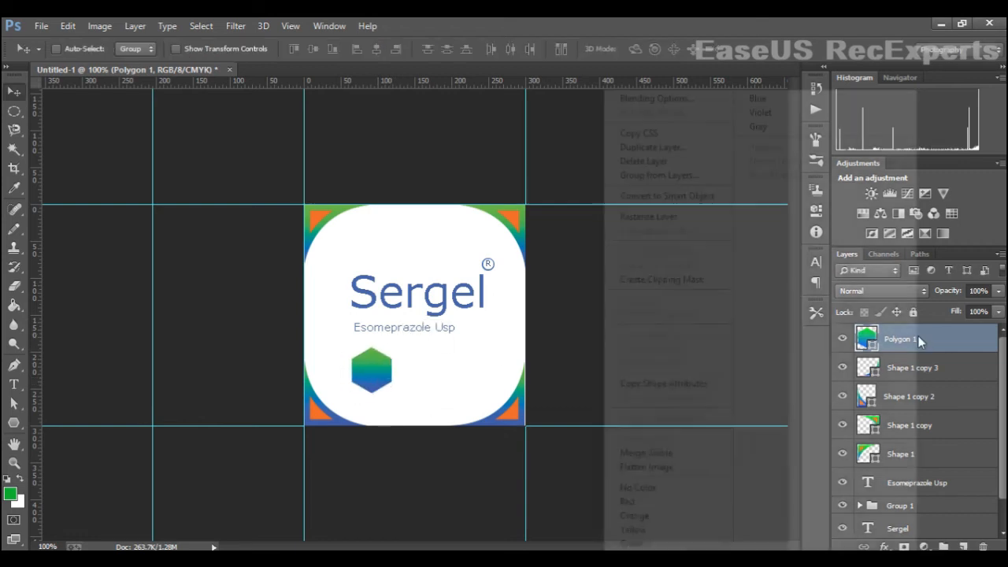
left_click(678, 104)
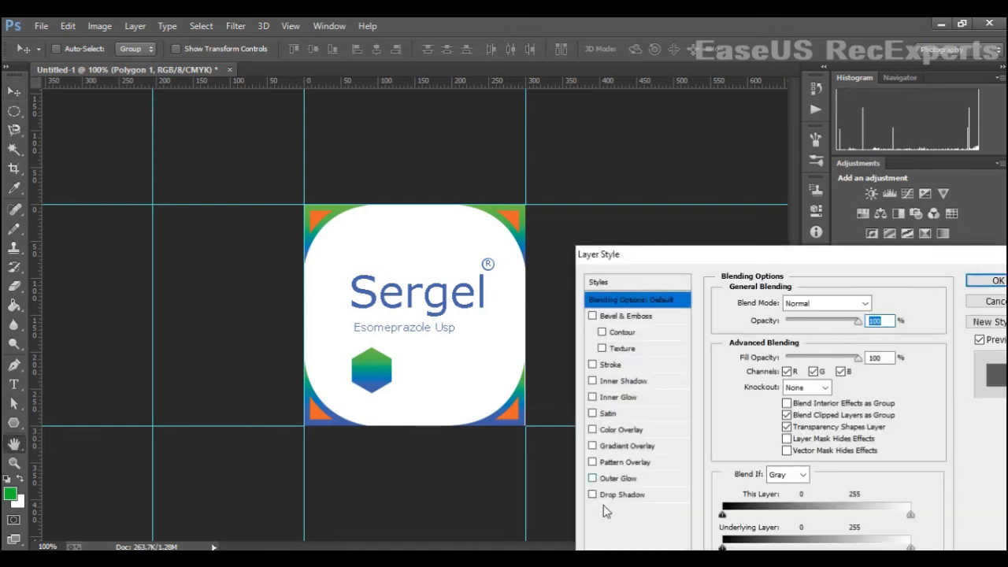
left_click(622, 500)
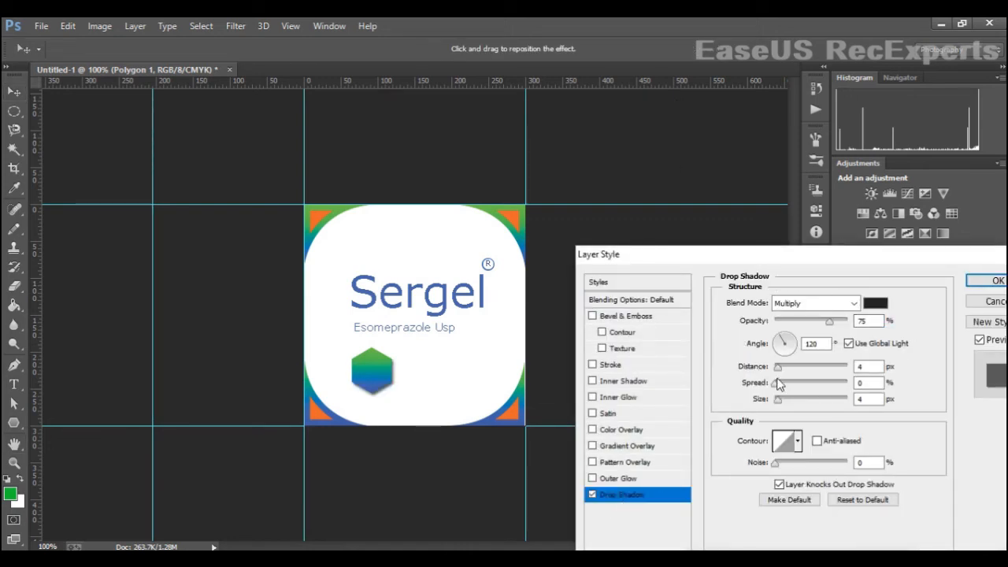
left_click_drag(778, 371, 779, 404)
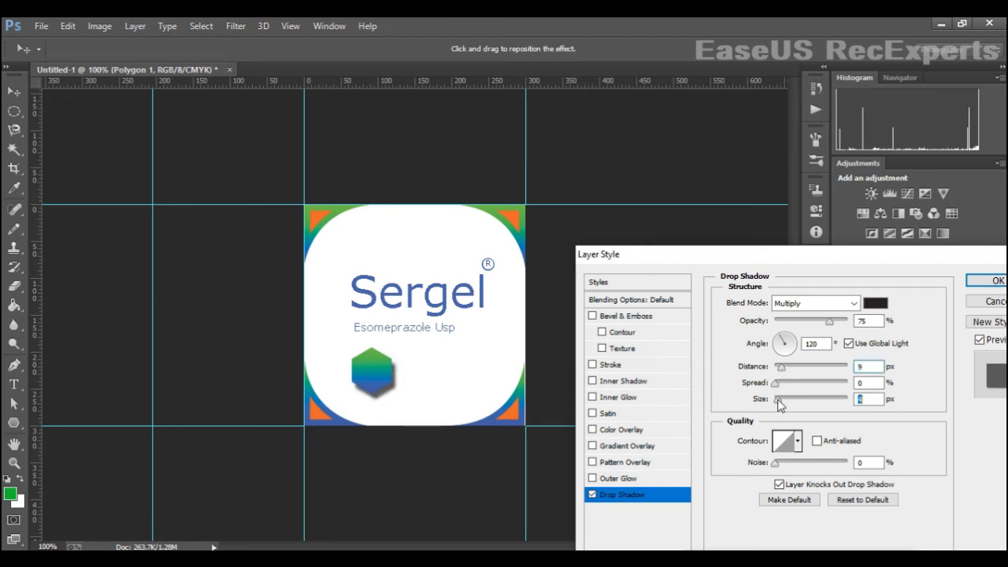
left_click_drag(781, 368, 778, 401)
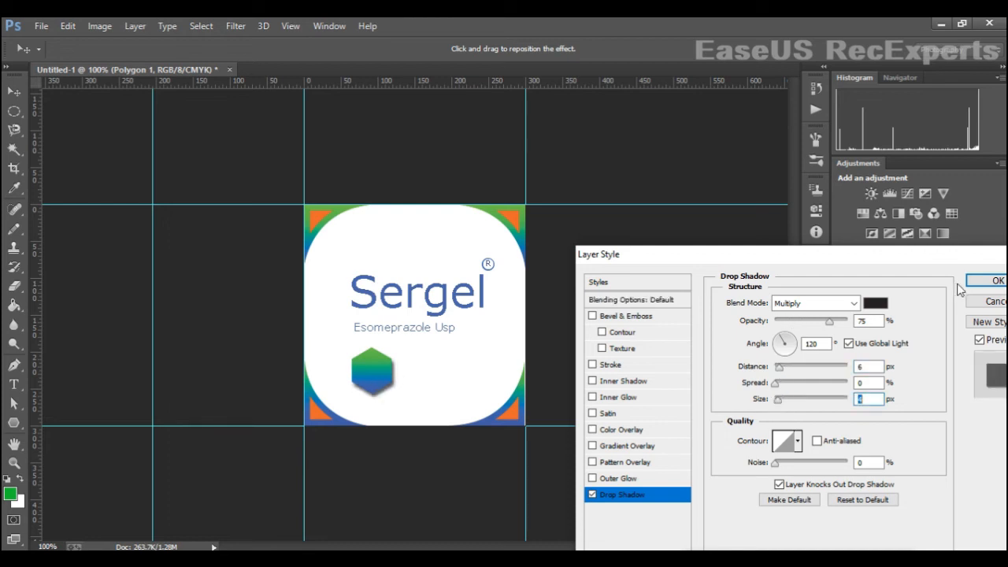
left_click_drag(829, 324, 835, 324)
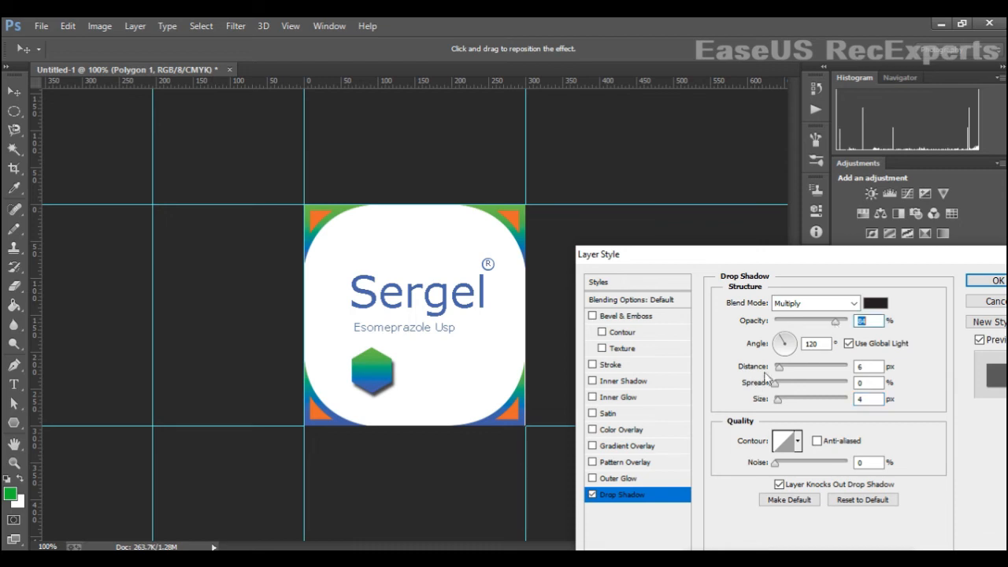
left_click(796, 350)
mouse_move(794, 350)
left_mouse_down()
mouse_move(780, 352)
mouse_move(790, 340)
mouse_move(795, 352)
mouse_move(783, 340)
left_mouse_up()
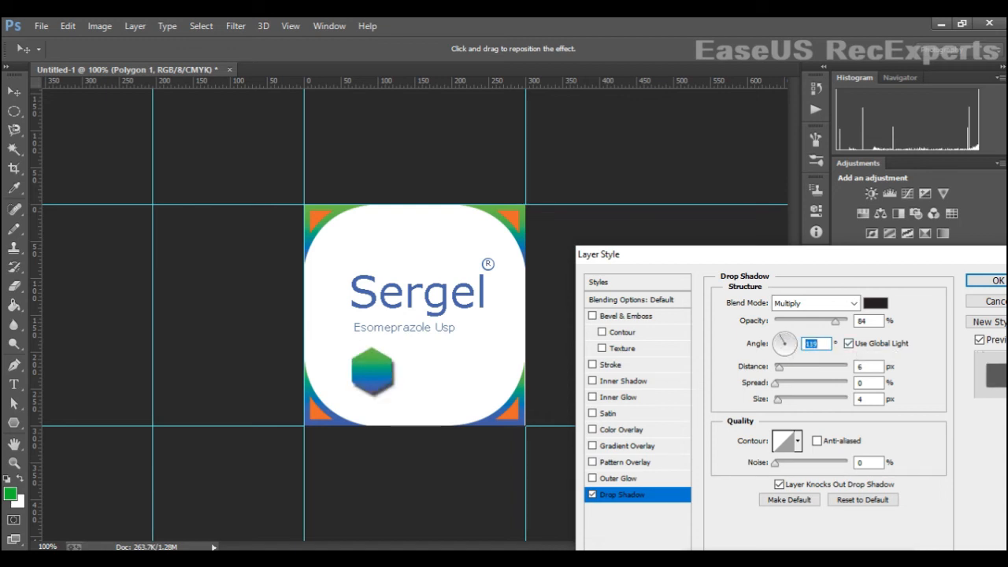
left_click(995, 281)
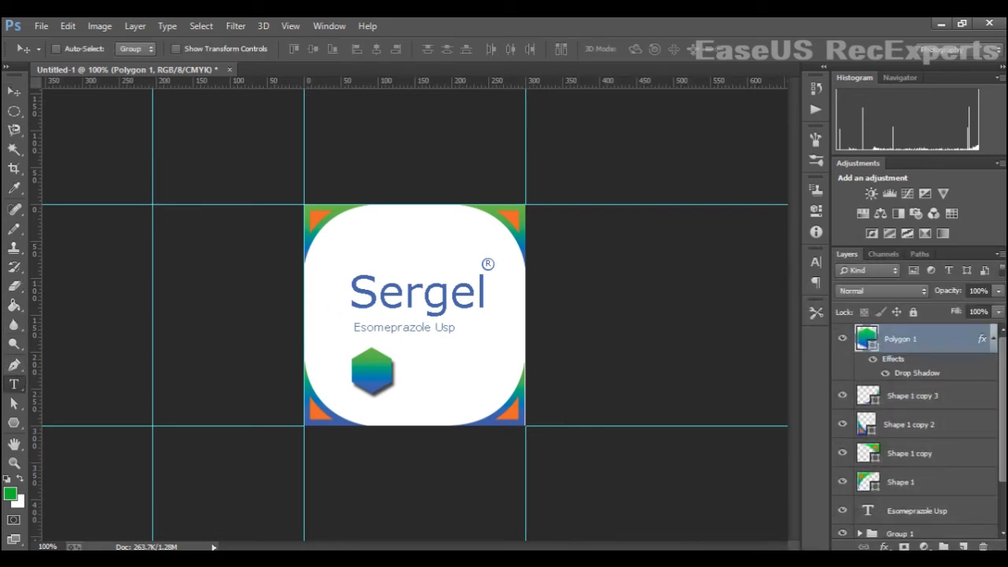
- Add the text 20 mg over the hexagon and set its colour to white
left_click(362, 380)
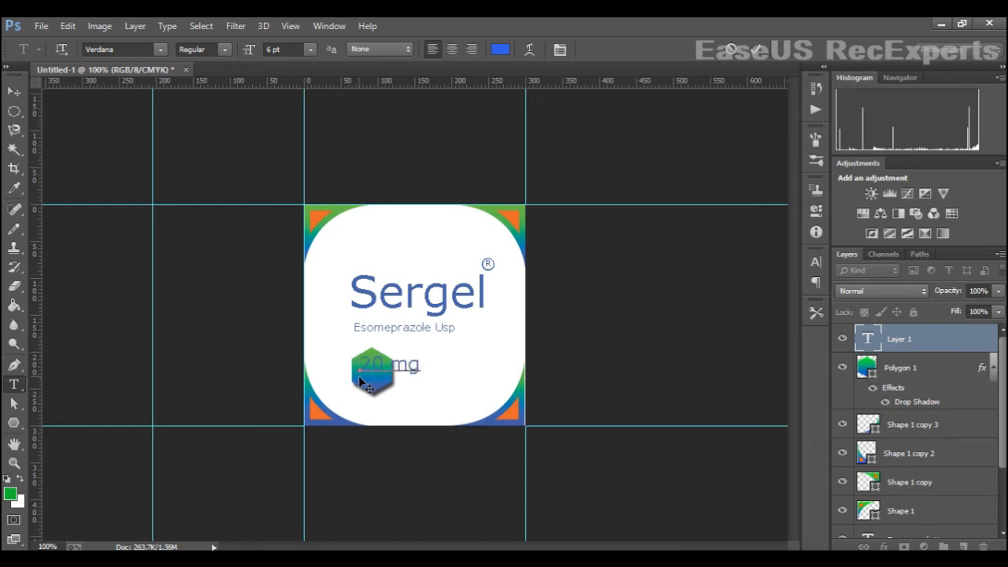
left_click_drag(358, 367, 479, 371)
left_click(502, 50)
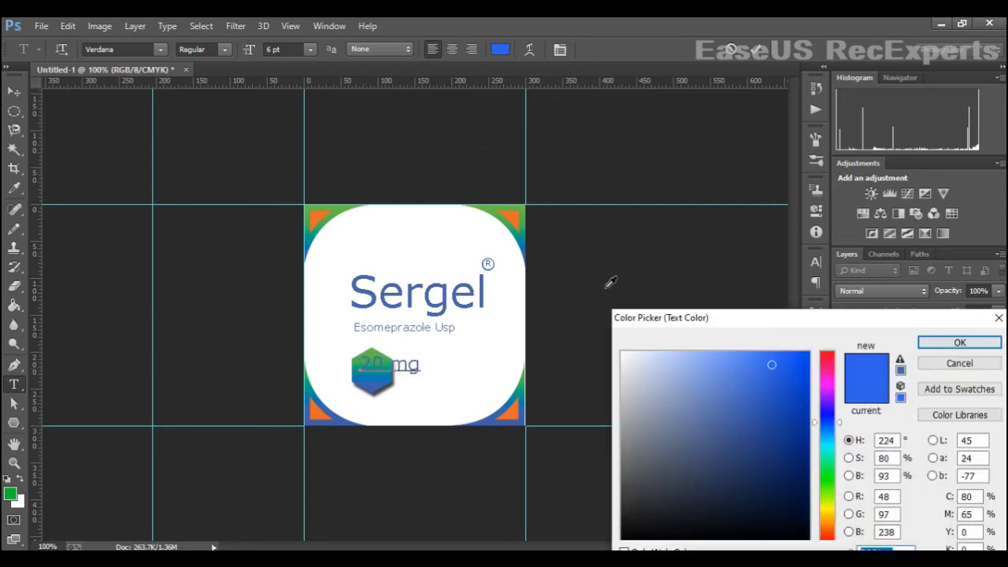
left_click_drag(635, 365, 622, 354)
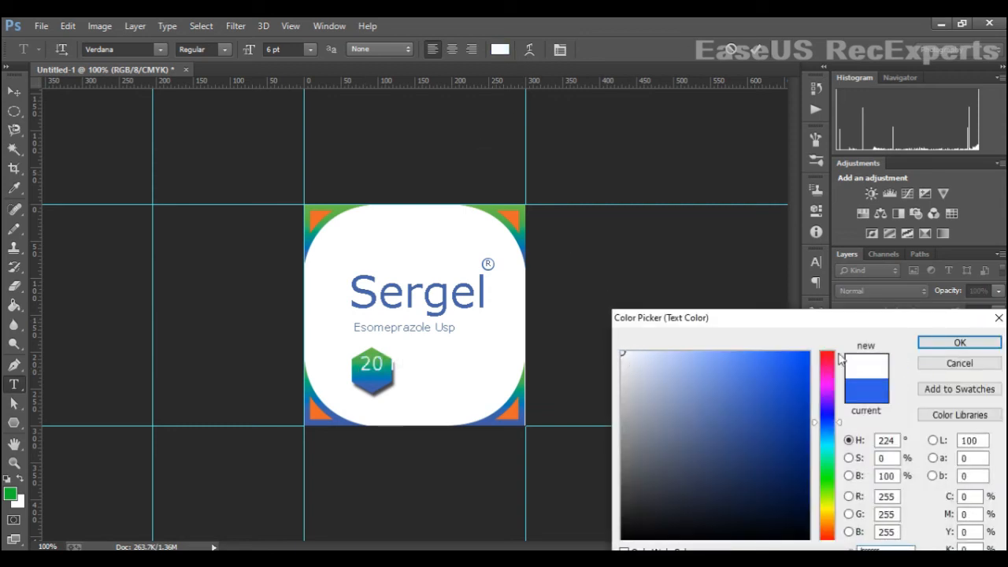
left_click(947, 346)
- Scale the 20 mg text down to about 63% so it fits inside the hexagon
left_click(12, 92)
key("ctrl+t")
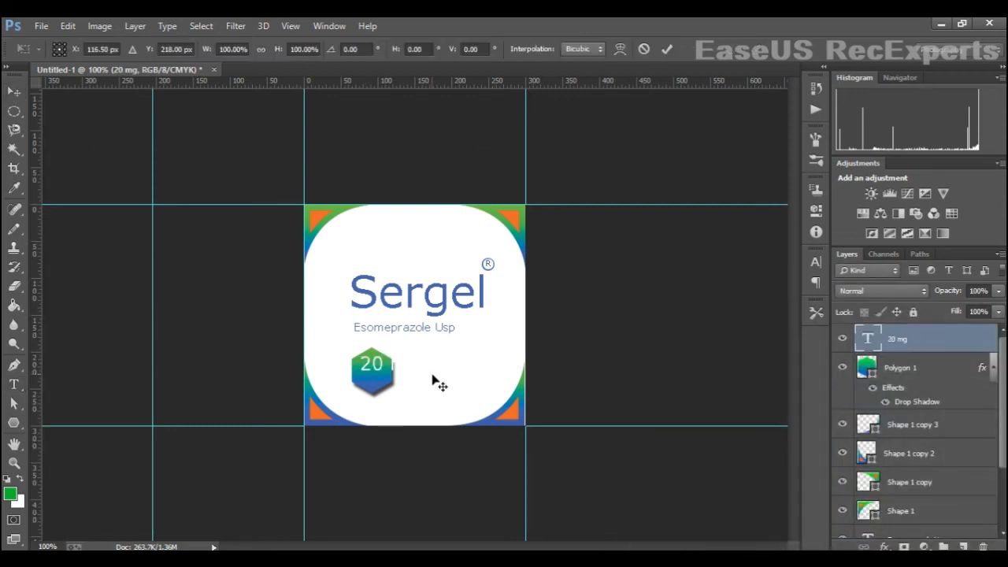
left_click_drag(421, 361, 396, 359)
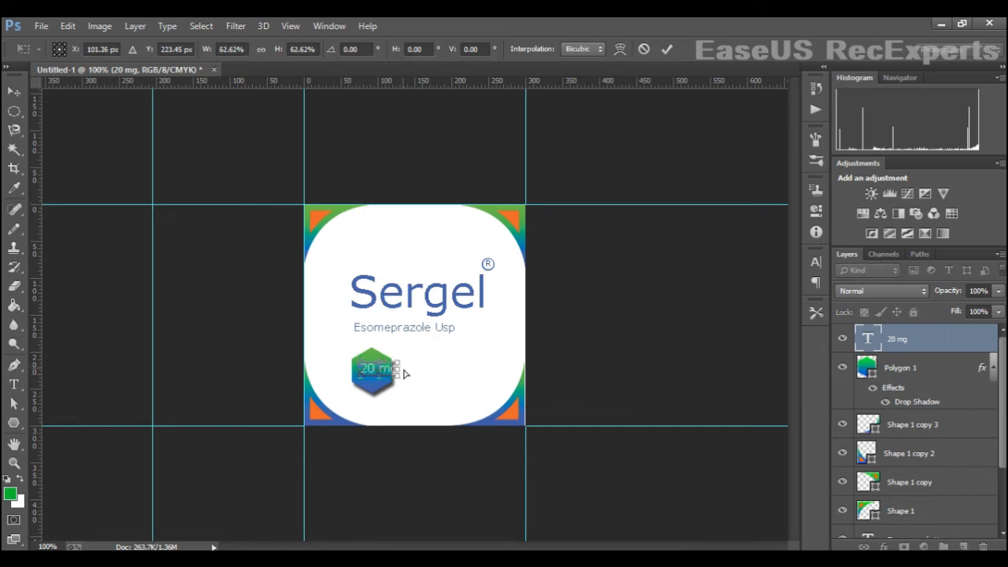
key("ctrl+plus")
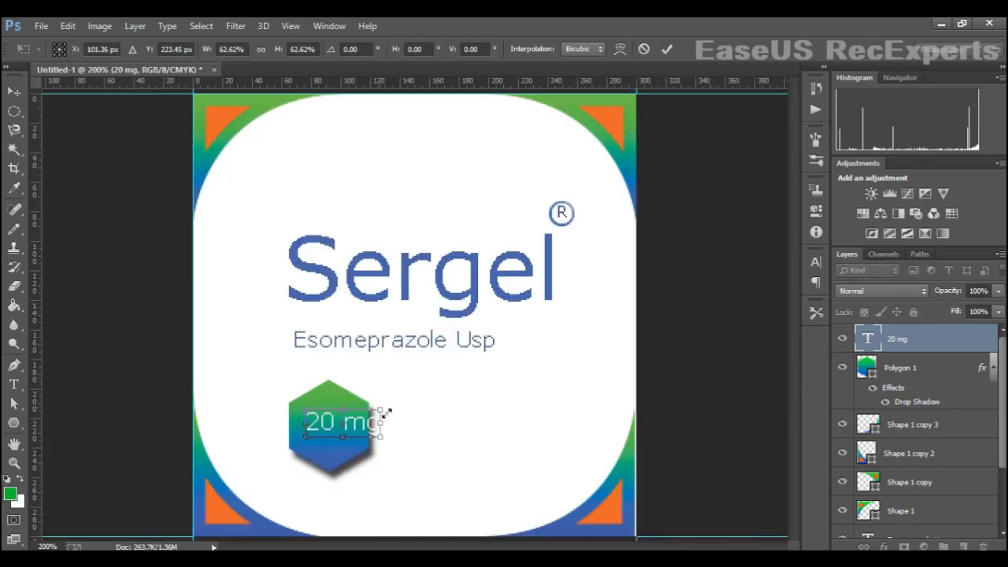
mouse_move(386, 411)
left_mouse_down()
mouse_move(392, 405)
mouse_move(375, 422)
left_mouse_up()
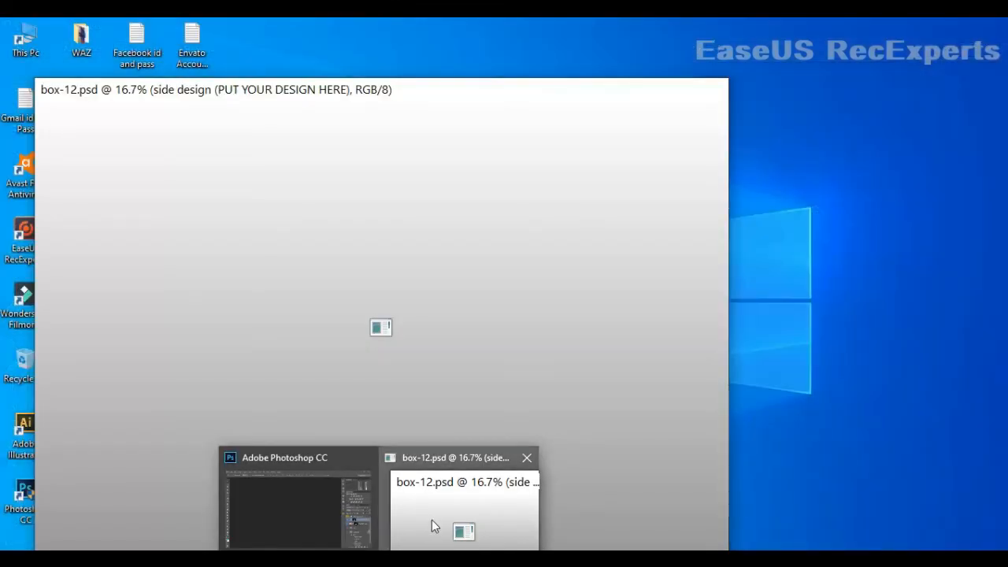
- Open the opopp label image from the Youtube photo folder
left_click(432, 519)
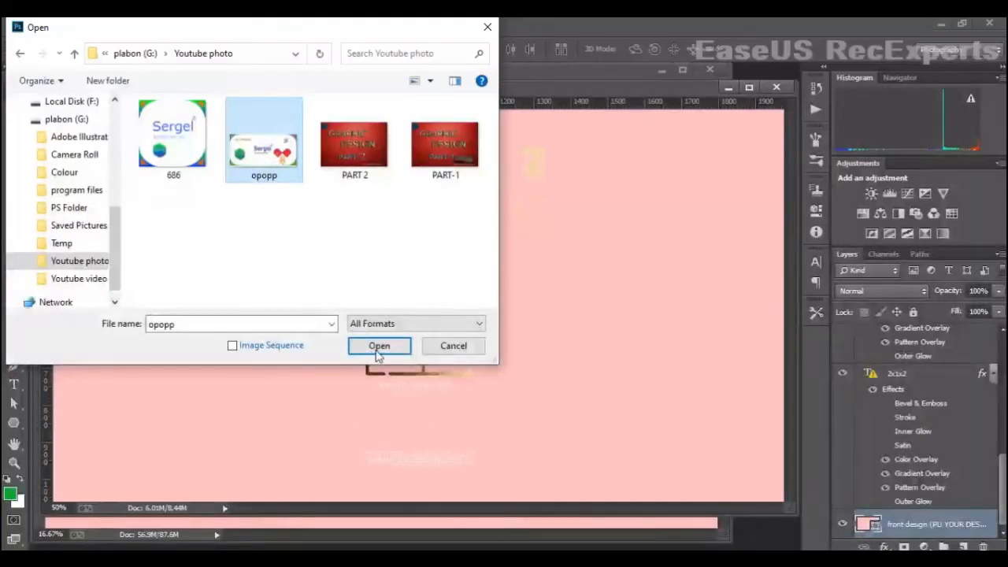
left_click(378, 346)
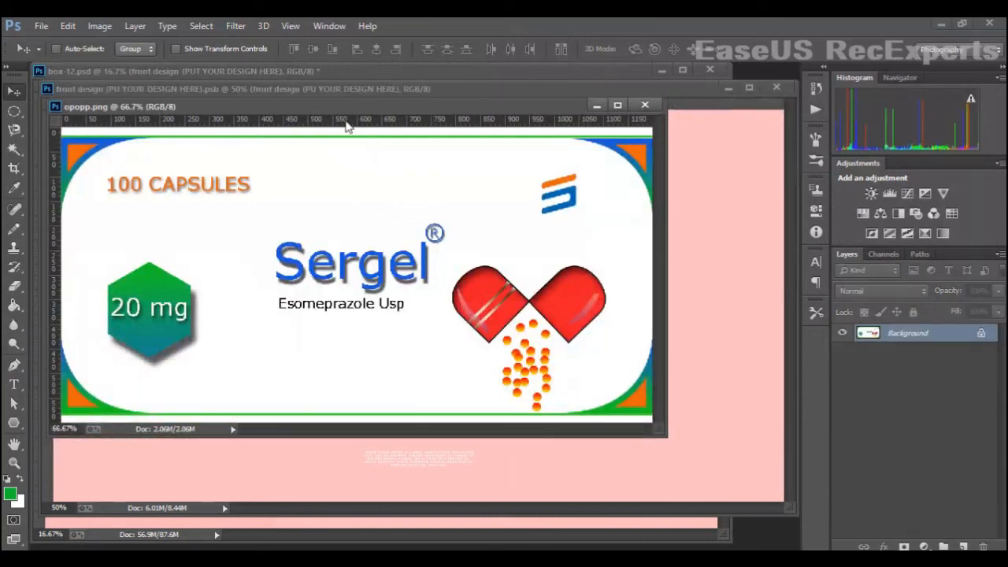
- Hide the template's 2x1x2 text layer along with its Color Overlay and Gradient Overlay effects in the front design
left_click_drag(348, 112, 349, 378)
left_click(432, 212)
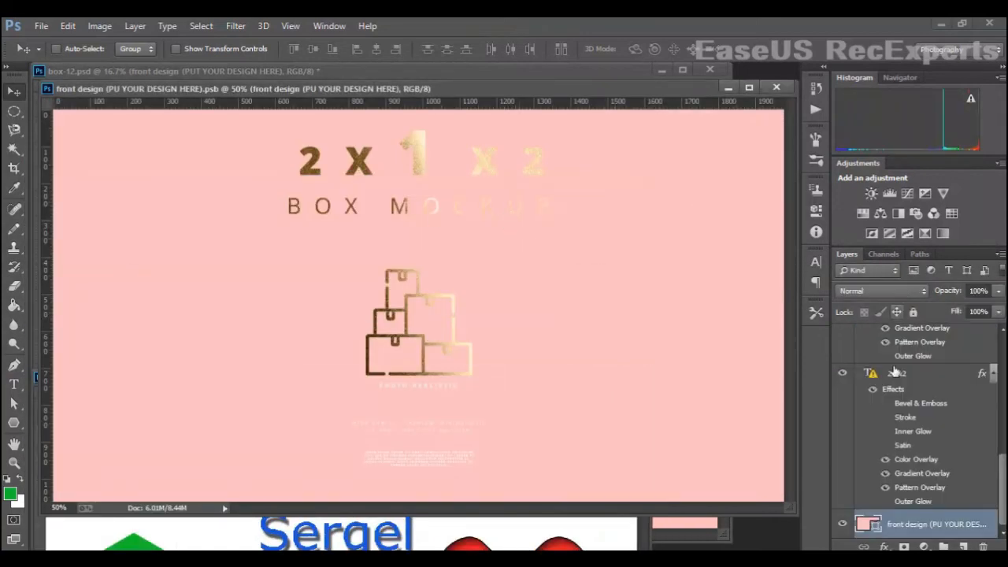
left_click(843, 374)
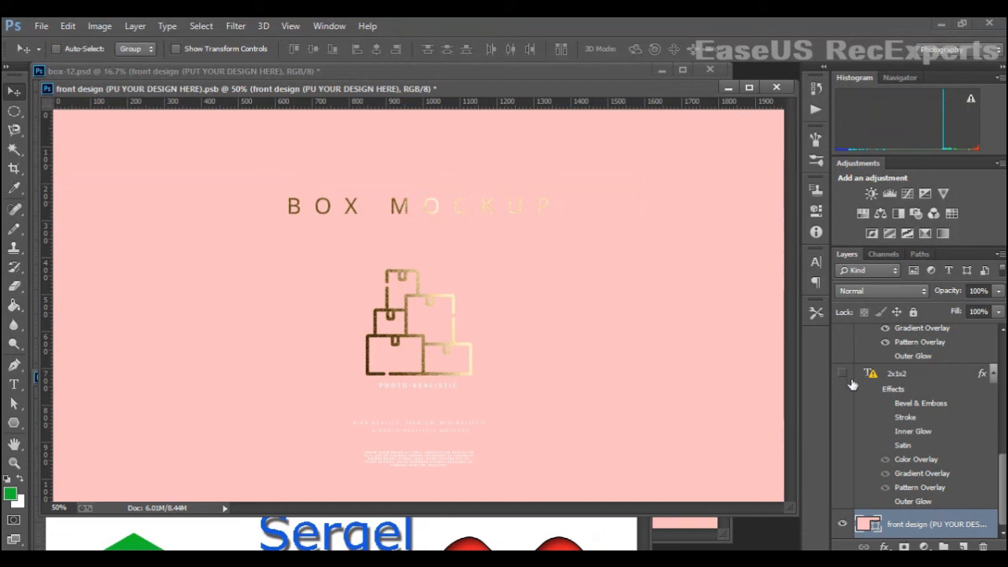
left_click(842, 373)
left_click(885, 459)
left_click(885, 473)
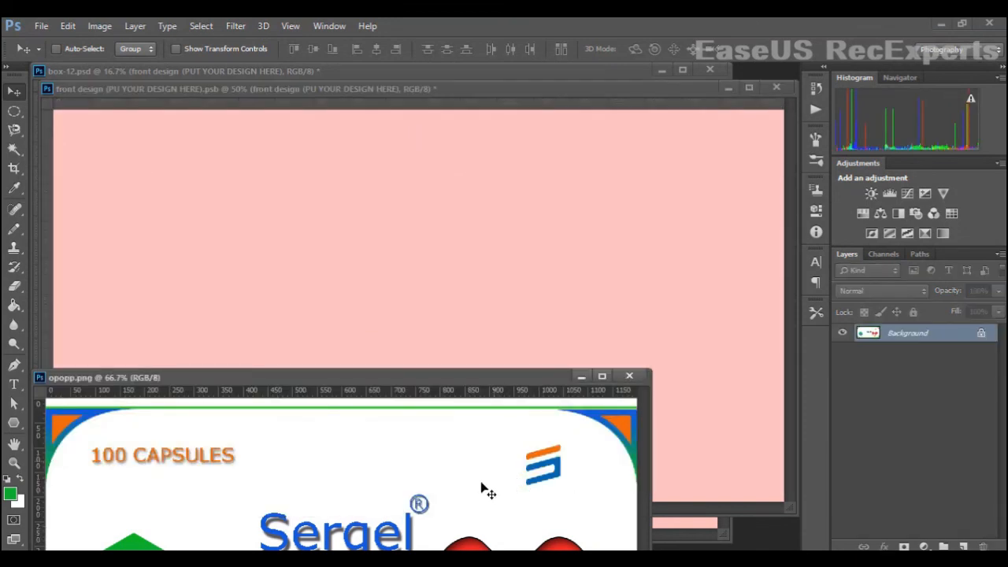
- Drag the opopp label image into the front design document
left_click_drag(488, 492, 448, 291)
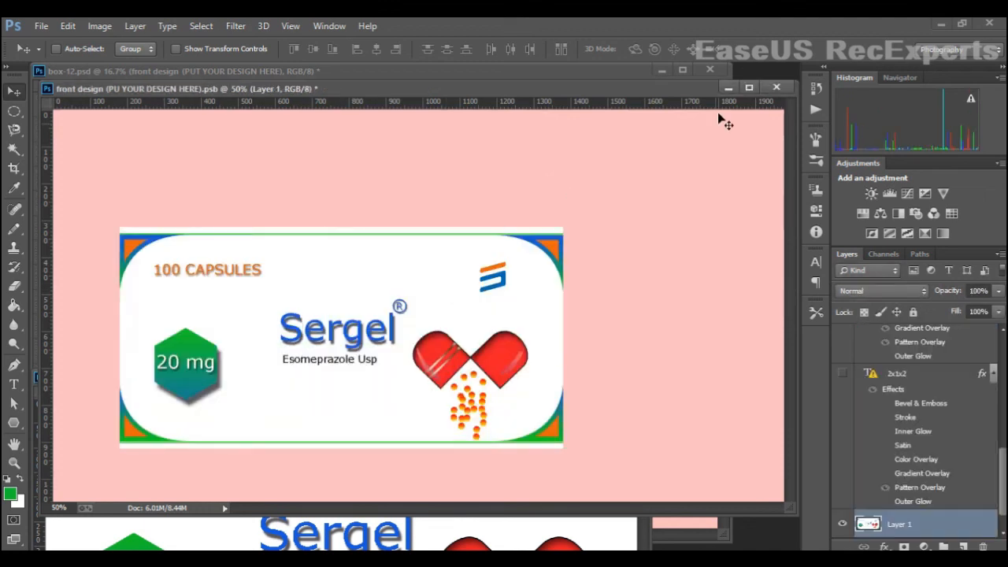
key("f")
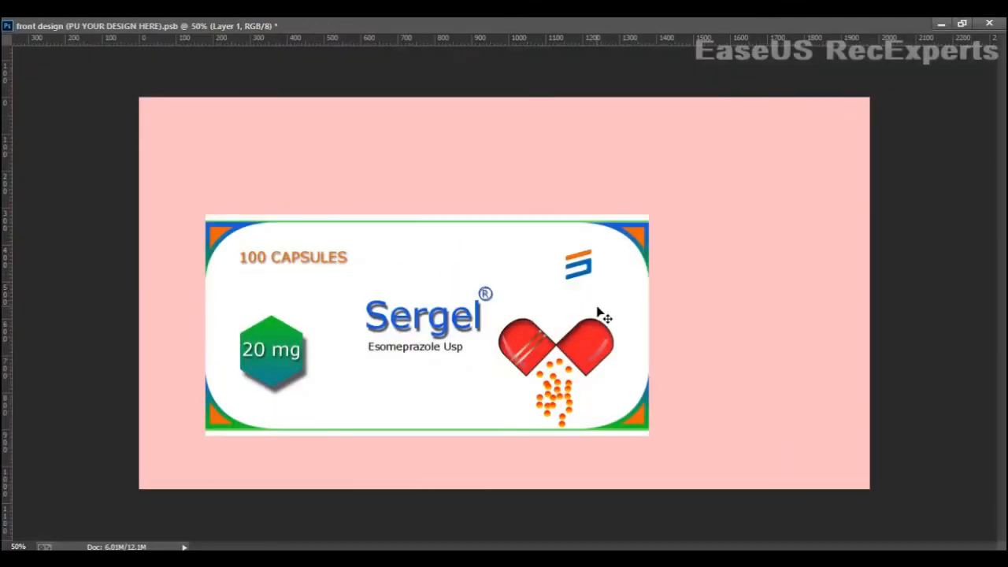
- Free-transform the label so it fills the whole front design canvas
key("ctrl+t")
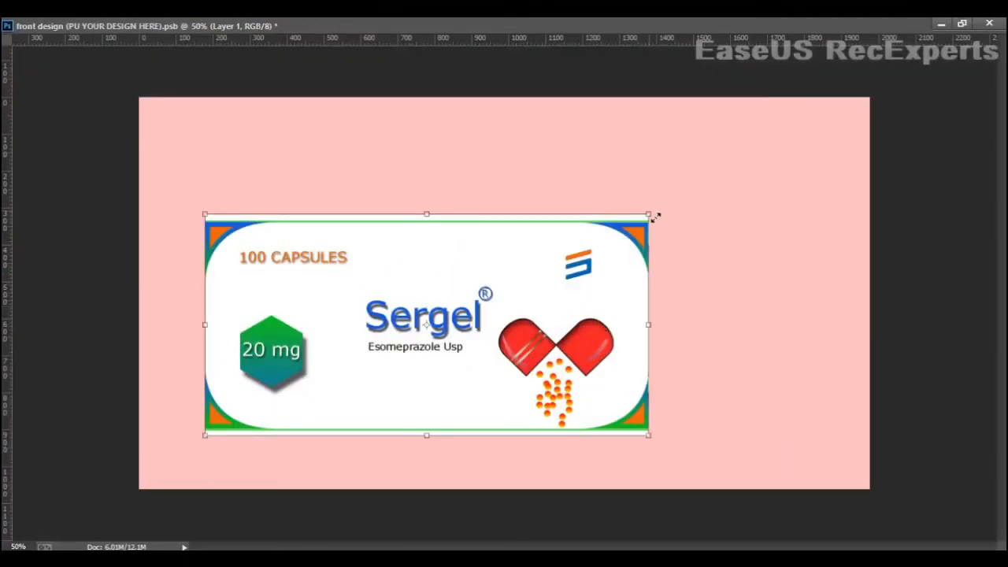
left_click_drag(664, 201, 869, 77)
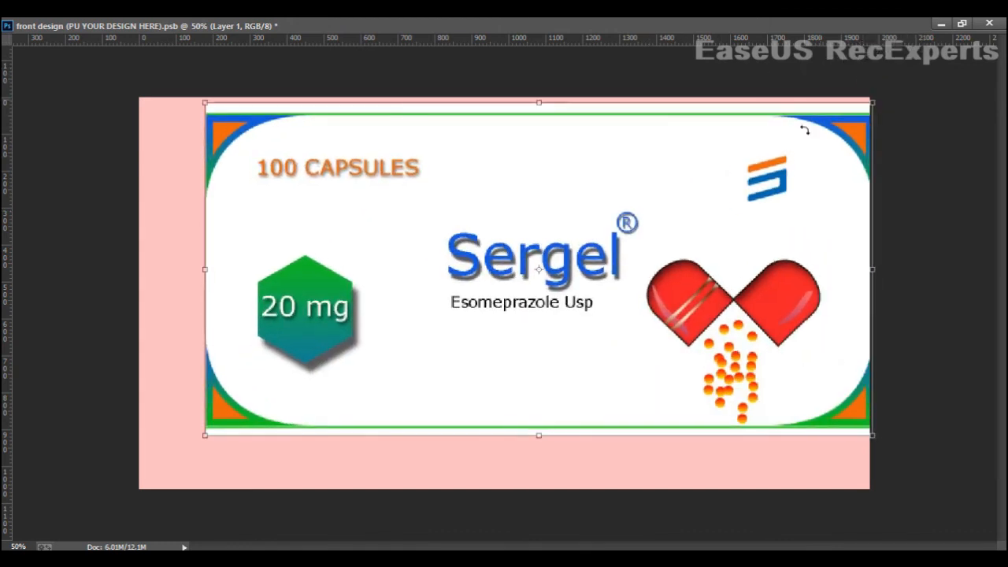
left_click_drag(742, 217, 682, 270)
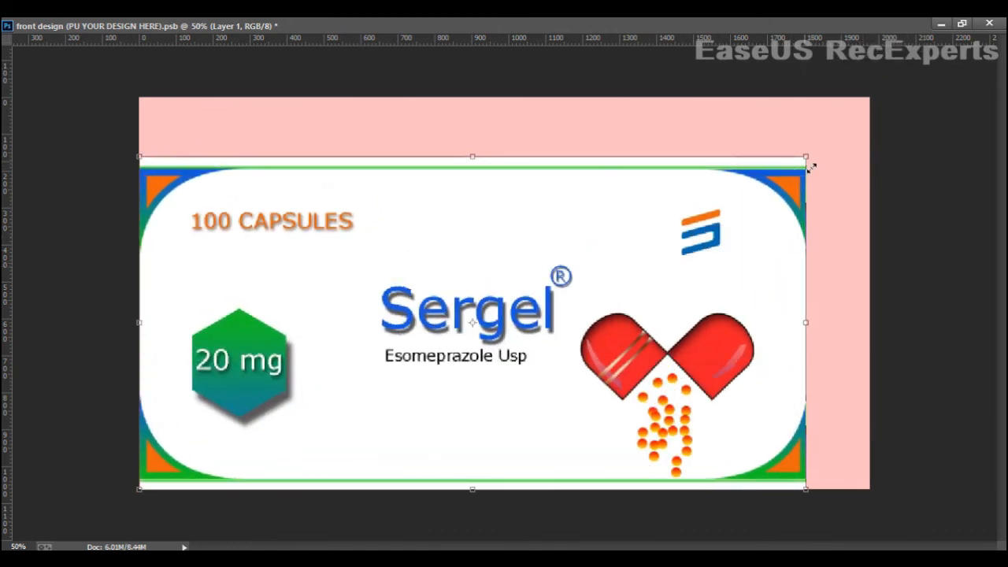
left_click_drag(806, 162, 862, 110)
left_click_drag(860, 111, 861, 113)
left_click_drag(507, 128, 511, 98)
left_click_drag(873, 295, 876, 295)
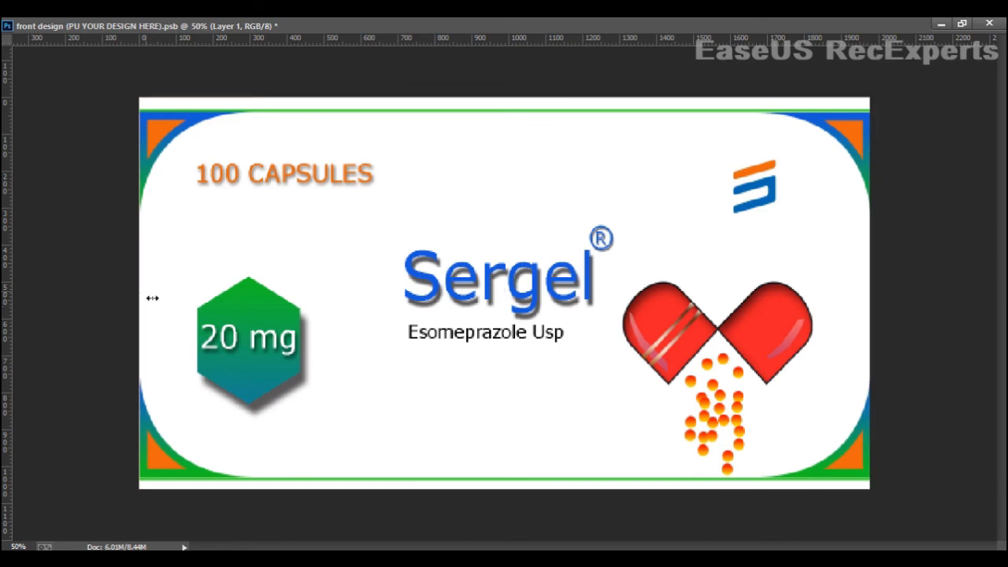
key("Return")
- Save the front design smart object and return to the box mockup document
left_click(961, 24)
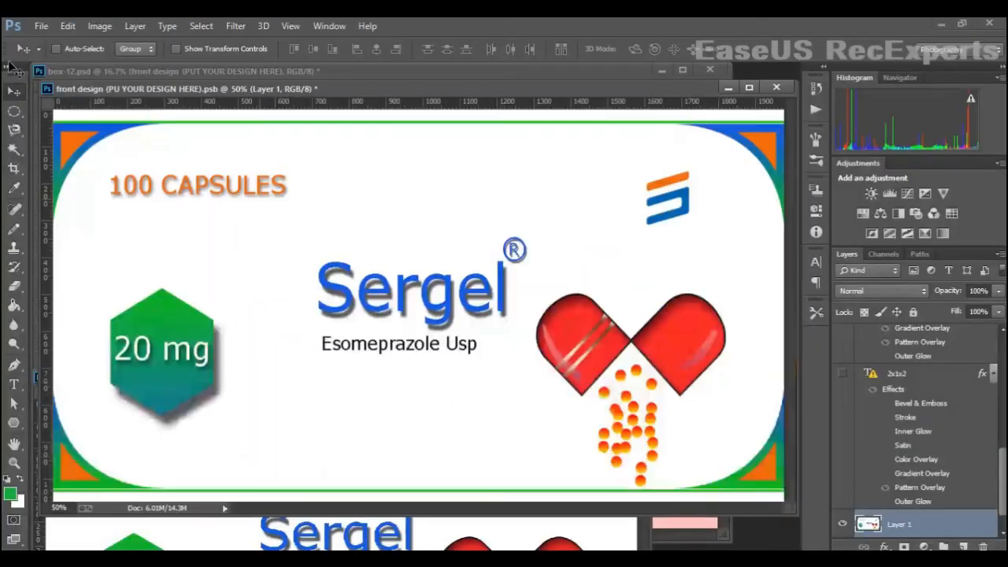
left_click(41, 26)
left_click(74, 147)
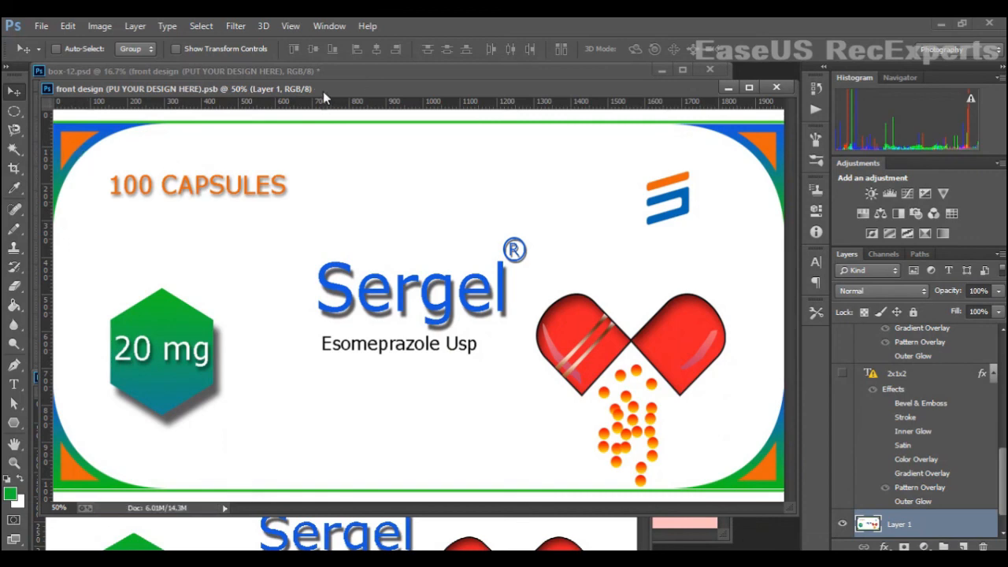
left_click_drag(331, 89, 312, 373)
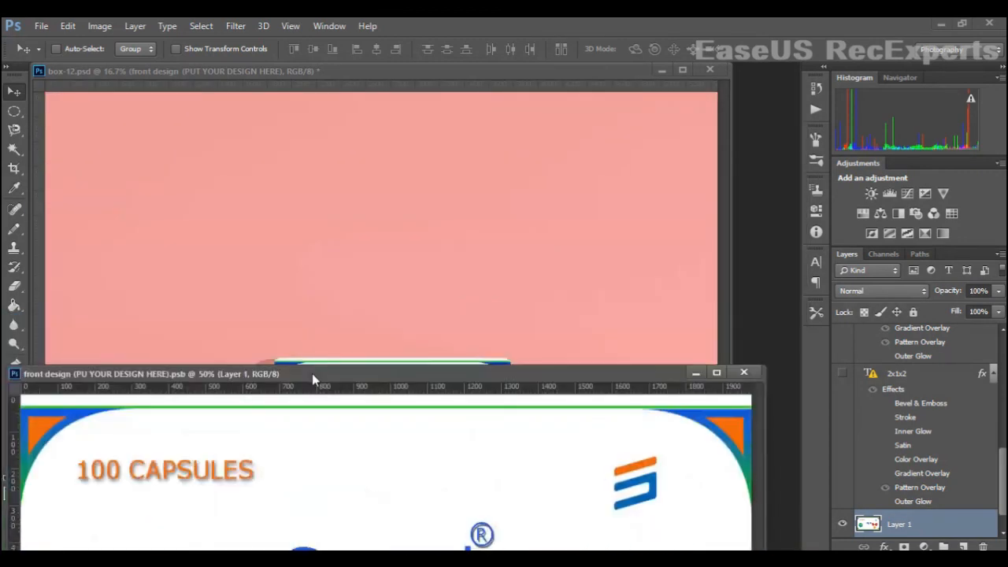
left_click(349, 250)
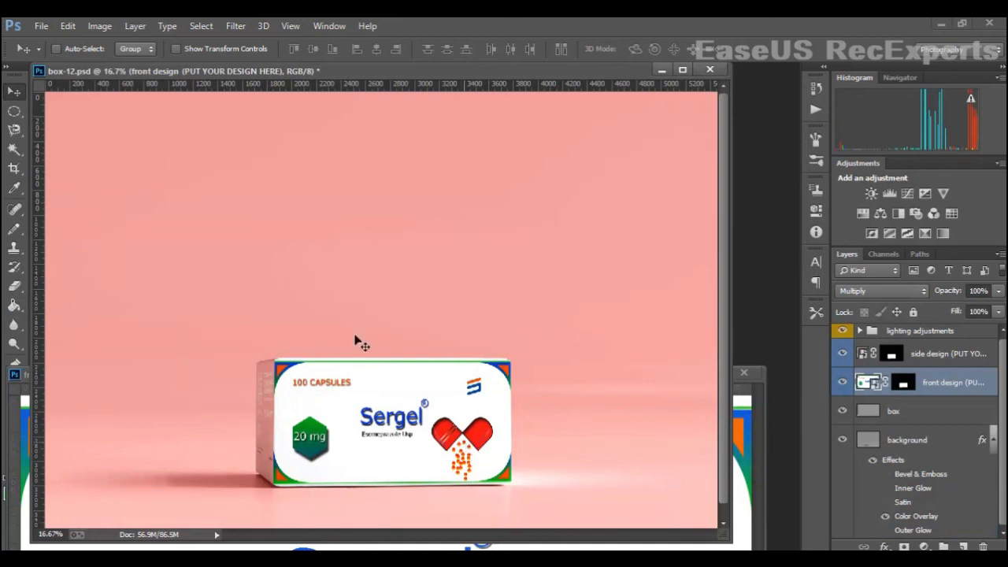
- Open the side design smart object and hide all of its template text layers
double_click(866, 354)
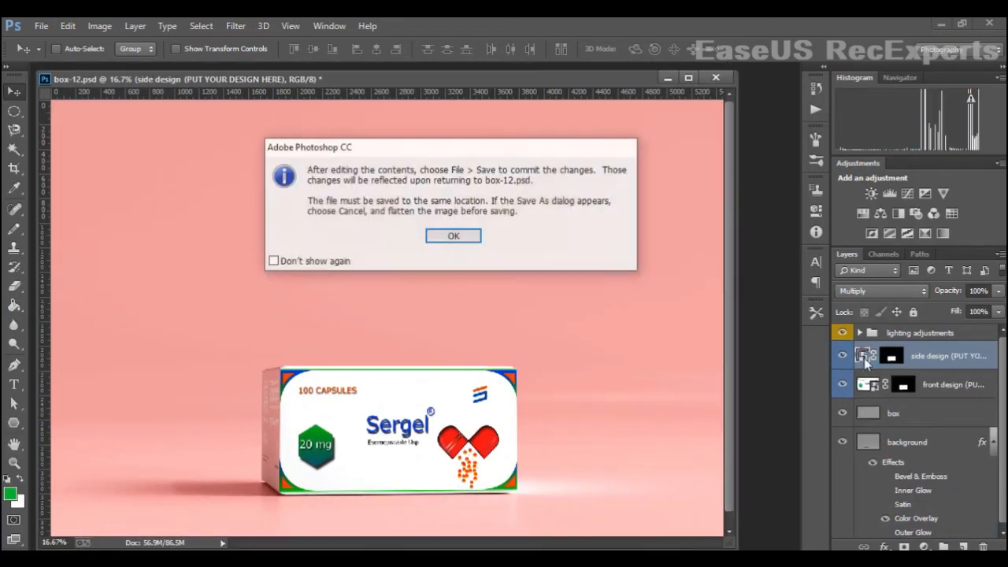
left_click(449, 235)
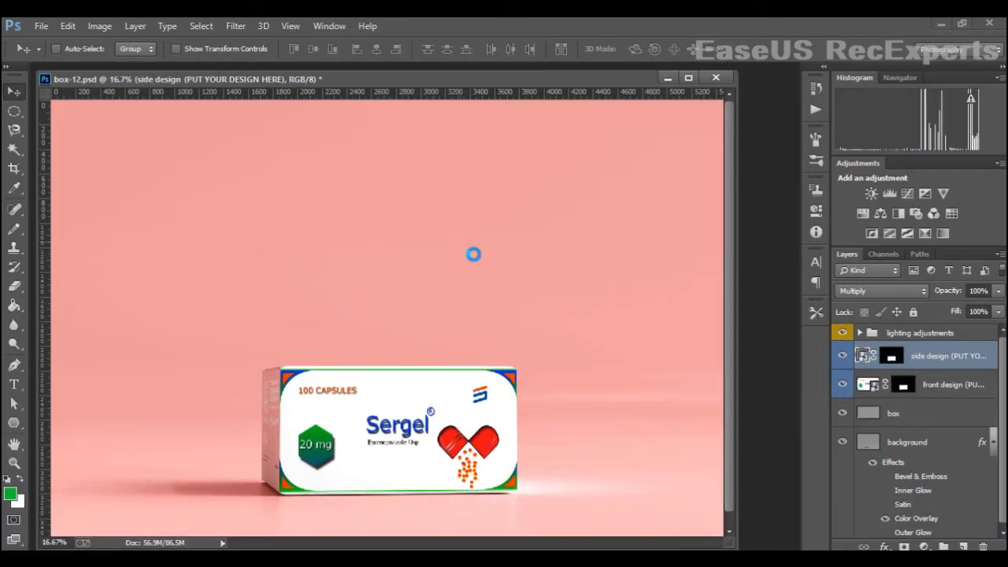
left_click(468, 246)
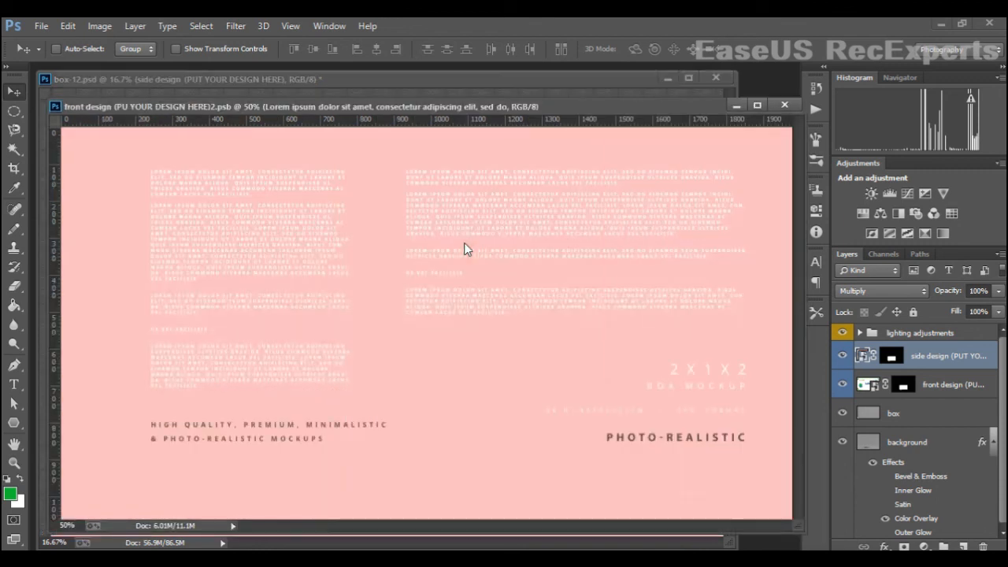
left_click_drag(842, 334, 843, 449)
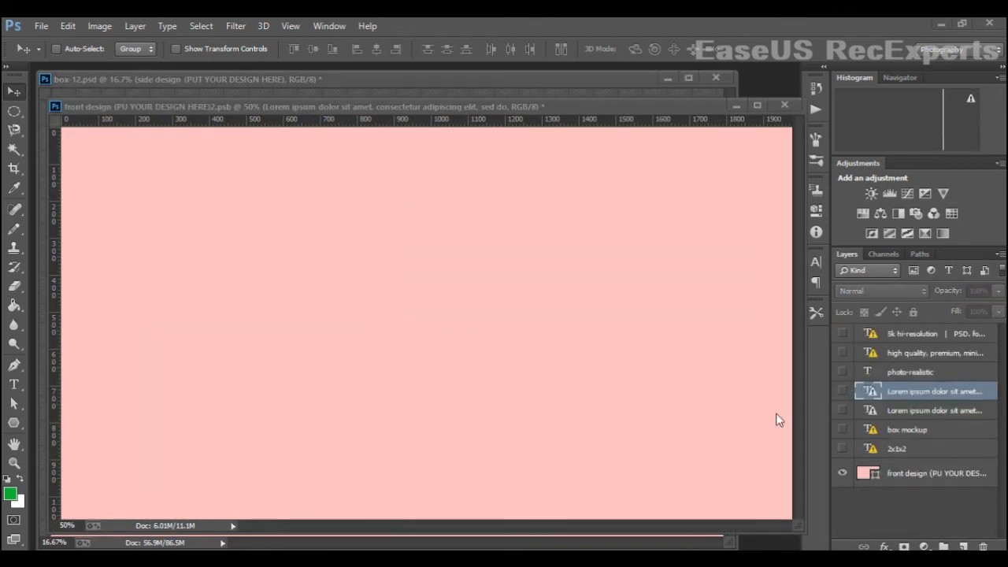
- Open the 686 label image and drag it into the side design document
left_click(40, 26)
mouse_move(383, 561)
left_click(693, 513)
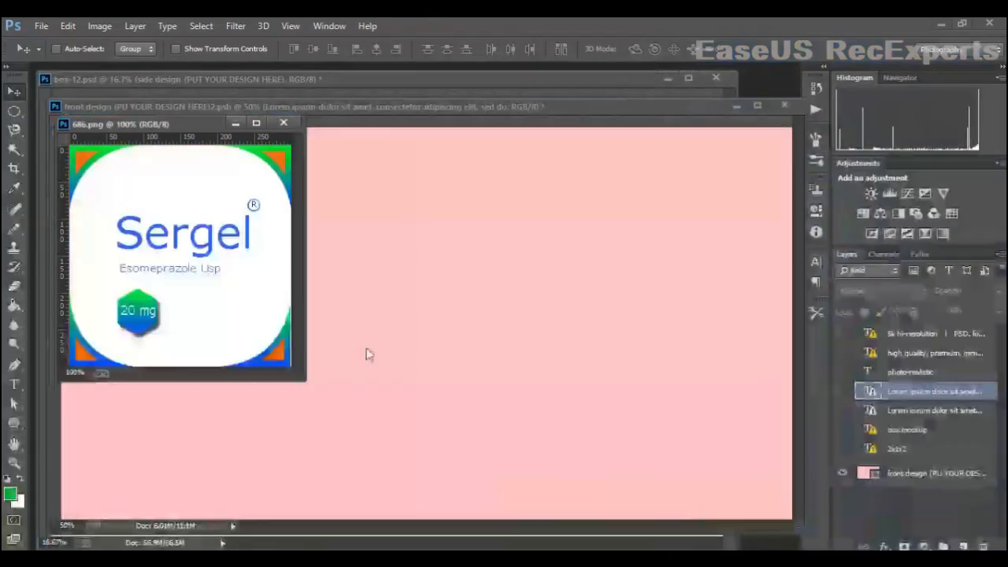
left_click_drag(138, 125, 263, 285)
left_click_drag(362, 374, 293, 223)
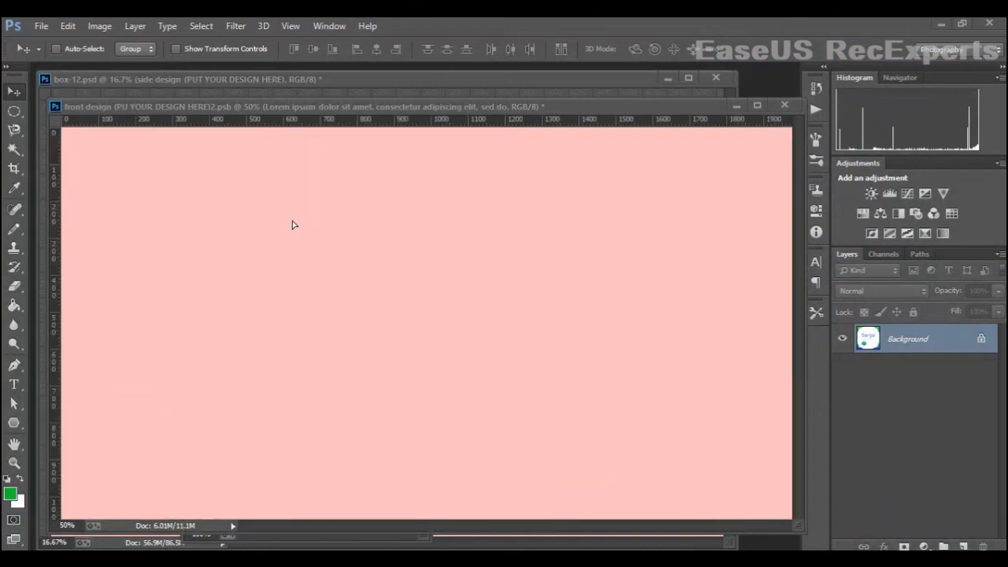
- Free-transform the 686 label so it fills the whole side design canvas
key("ctrl+t")
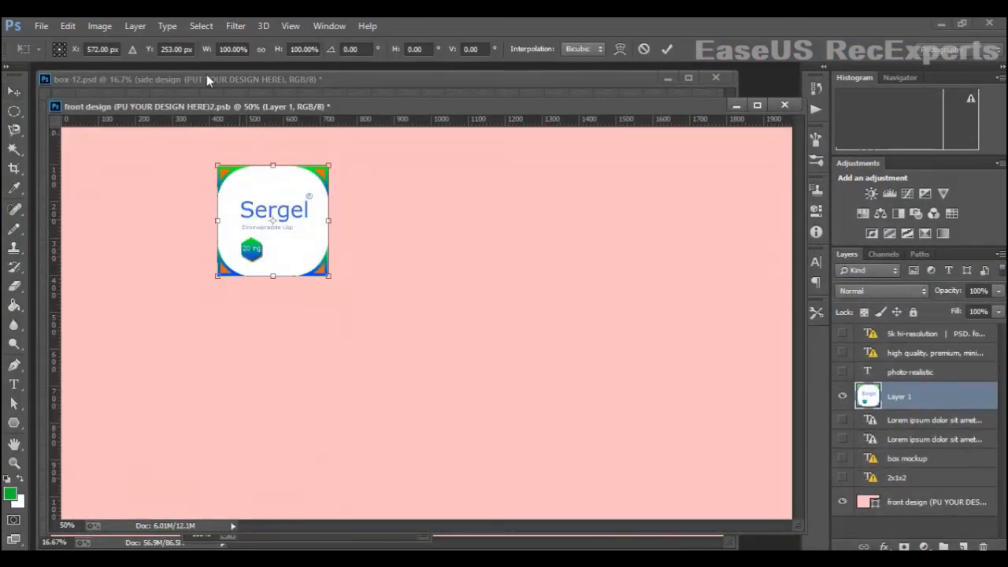
left_click(758, 107)
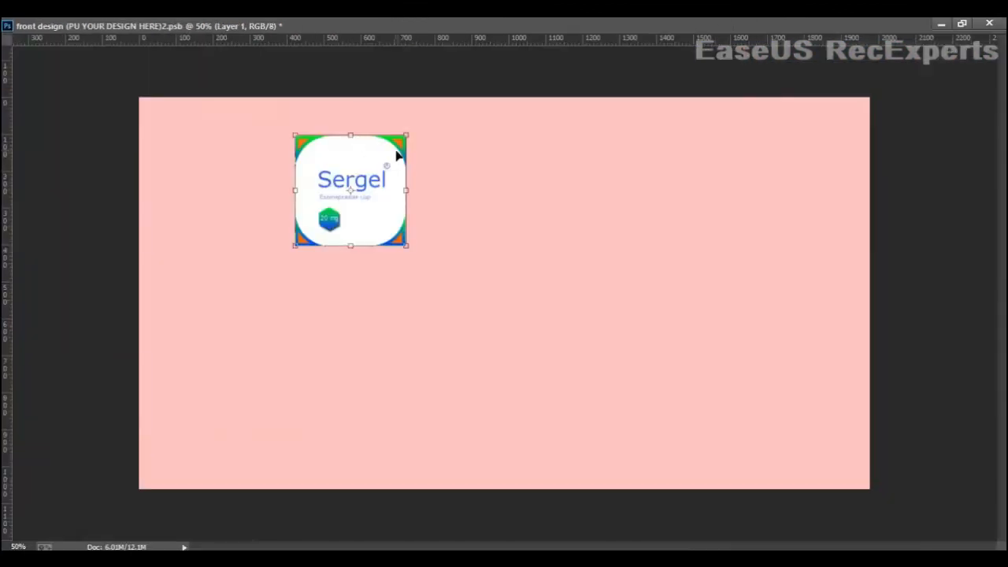
left_click_drag(411, 140, 519, 29)
left_click_drag(468, 171, 295, 425)
left_click_drag(366, 275, 590, 154)
left_click_drag(532, 294, 875, 263)
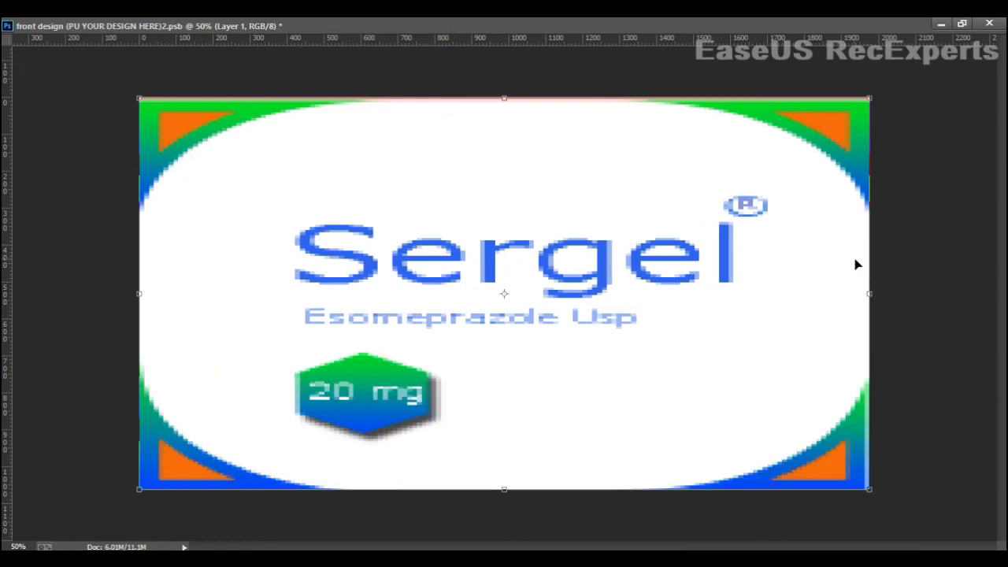
key("Return")
- Save the side design smart object and return to the box mockup document
left_click(962, 23)
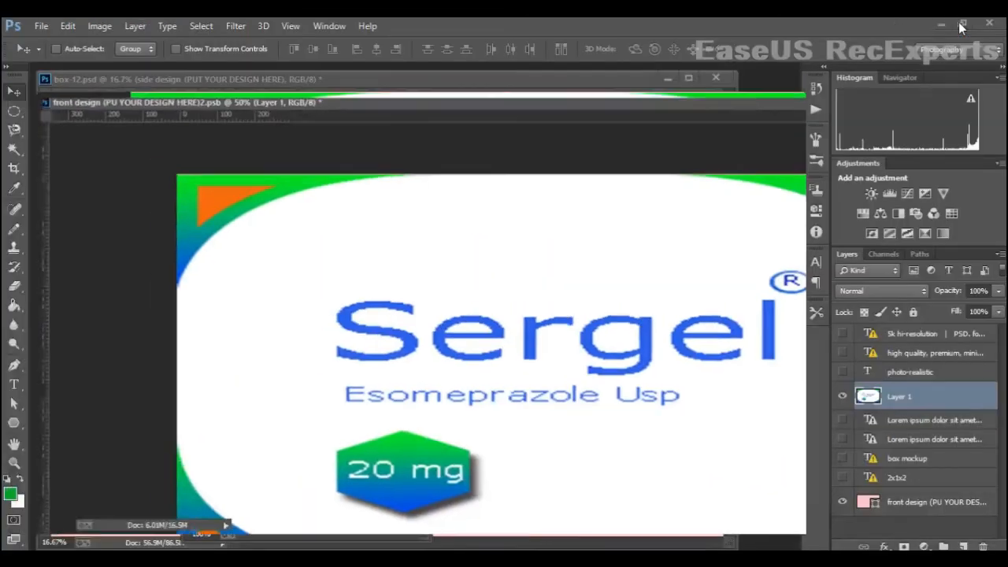
left_click(41, 26)
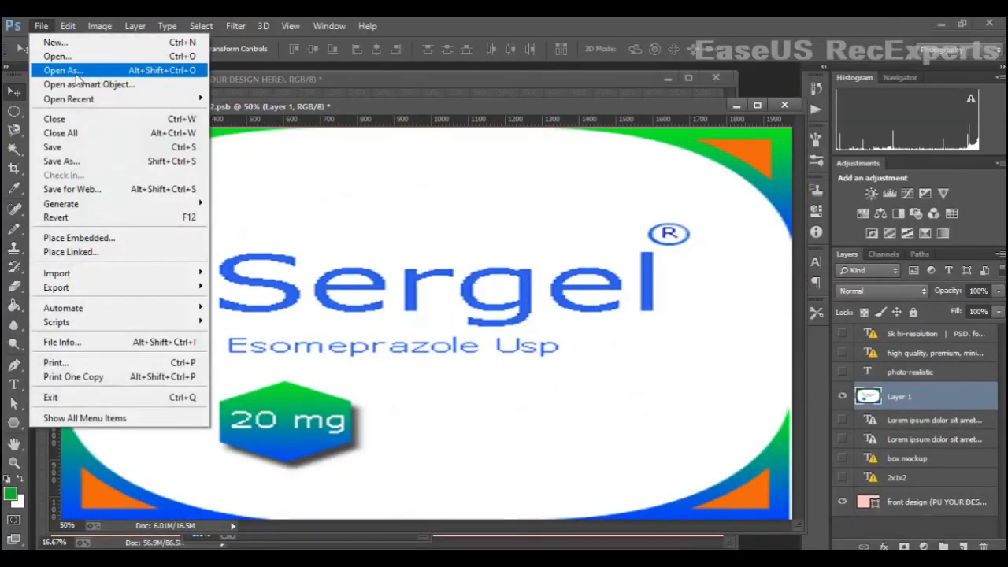
left_click(84, 148)
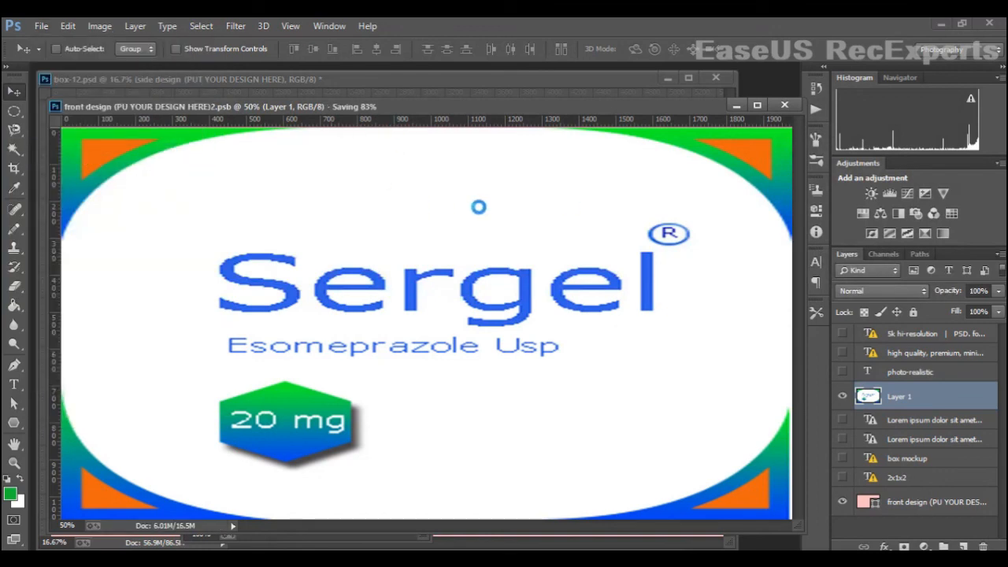
left_click_drag(490, 104, 430, 317)
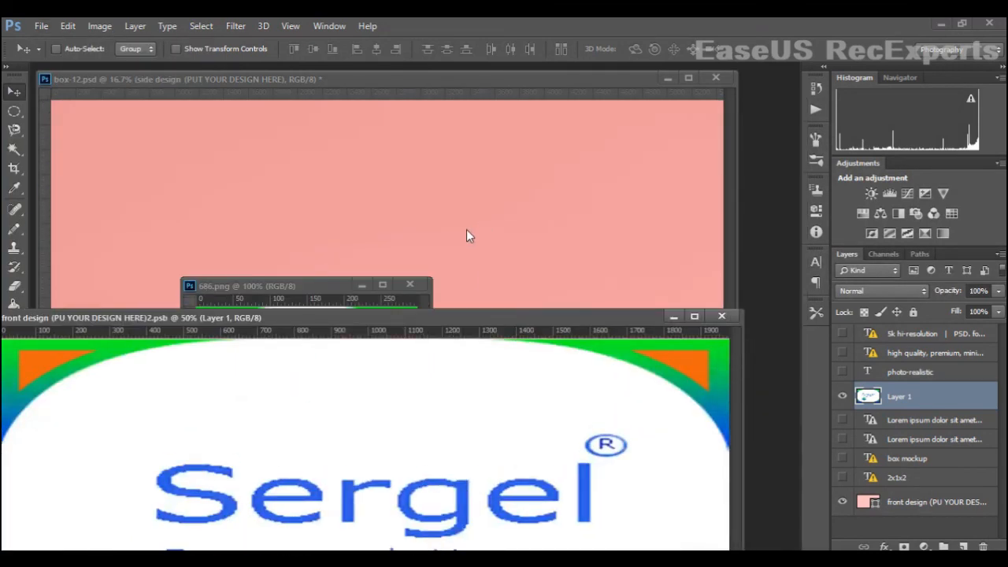
left_click(464, 254)
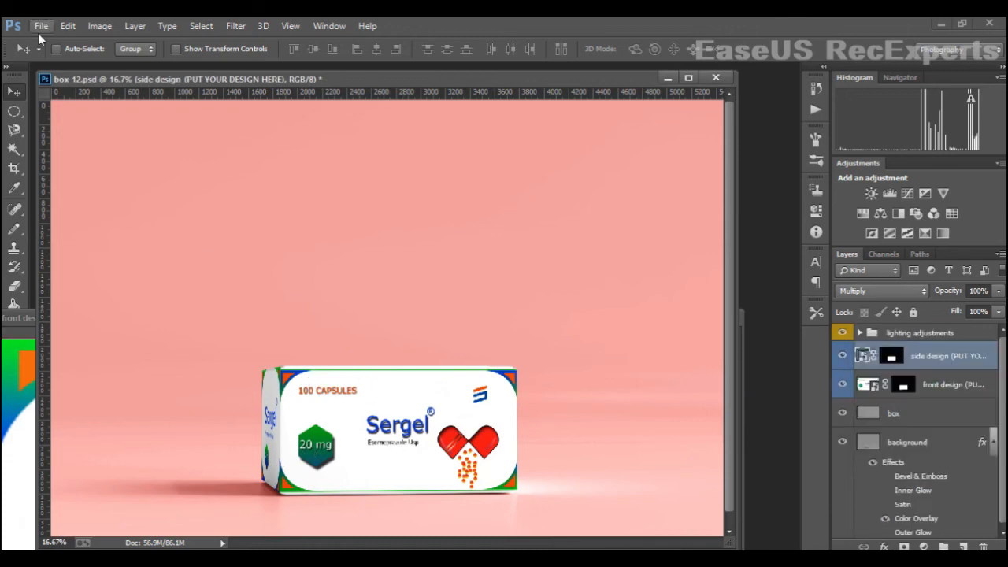